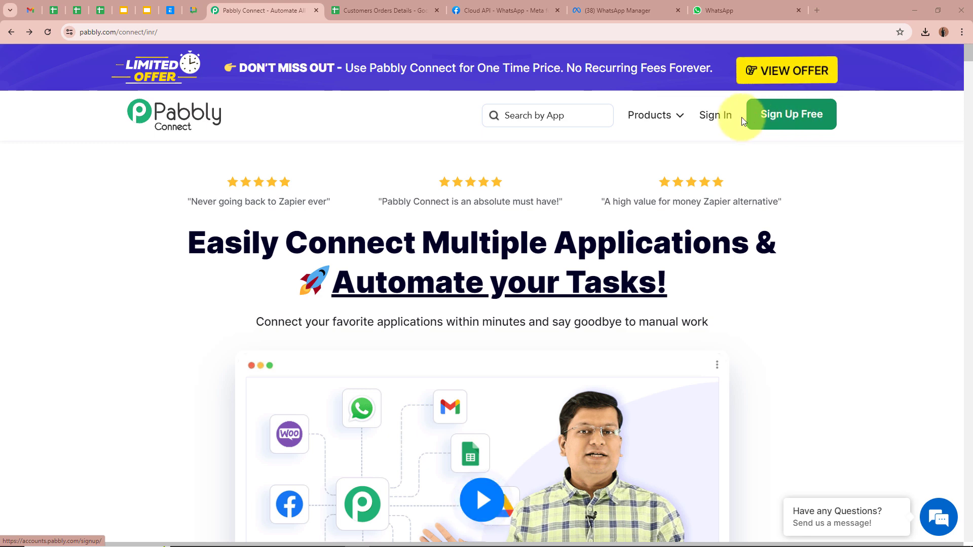
# Step: Sign in to Pabbly and open Pabbly Connect from the All Pabbly Apps page
pyautogui.click(722, 121)
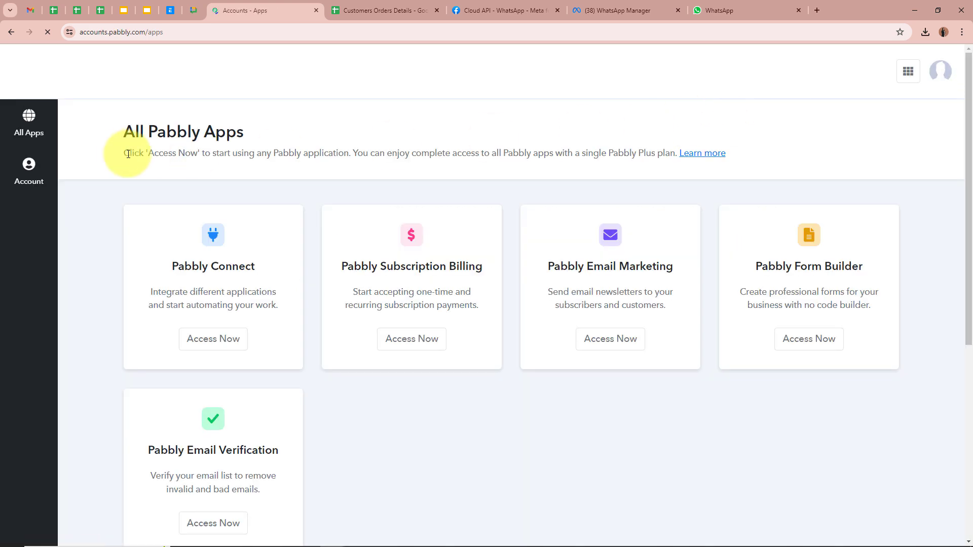
pyautogui.moveTo(129, 131); pyautogui.dragTo(327, 131)
pyautogui.click(327, 131)
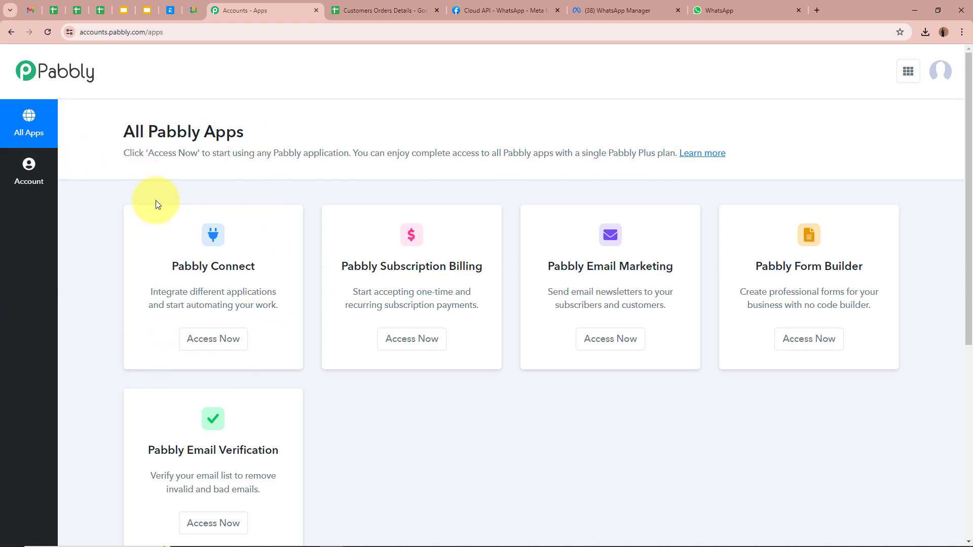
pyautogui.click(208, 336)
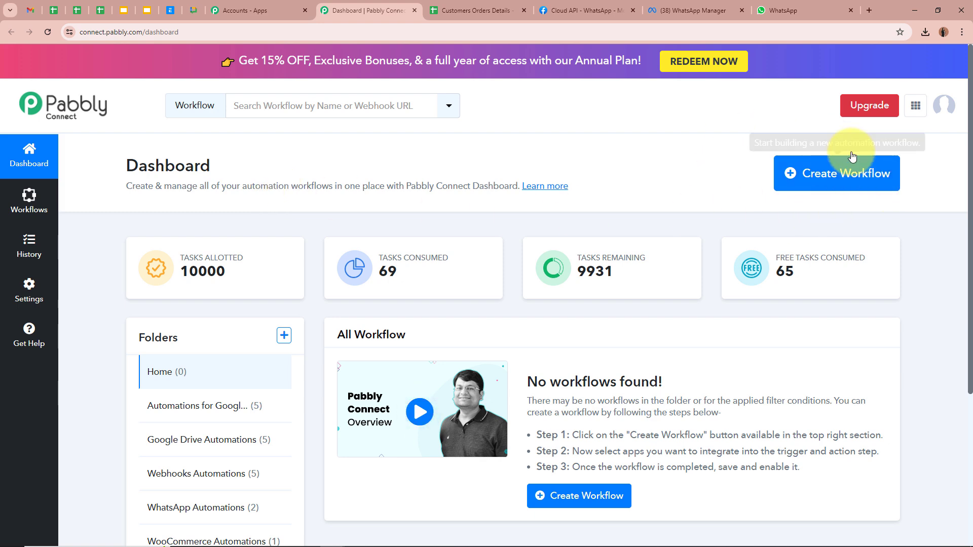
# Step: Create the 'Real-Time Order Updates' workflow in the WhatsApp Automations folder
pyautogui.click(869, 177)
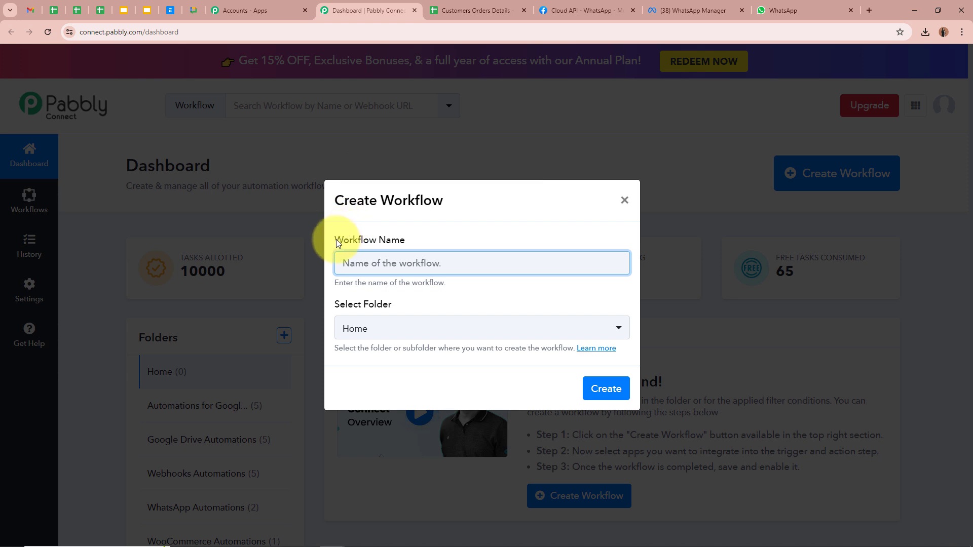
pyautogui.moveTo(335, 240); pyautogui.dragTo(412, 245)
pyautogui.moveTo(335, 304); pyautogui.dragTo(402, 307)
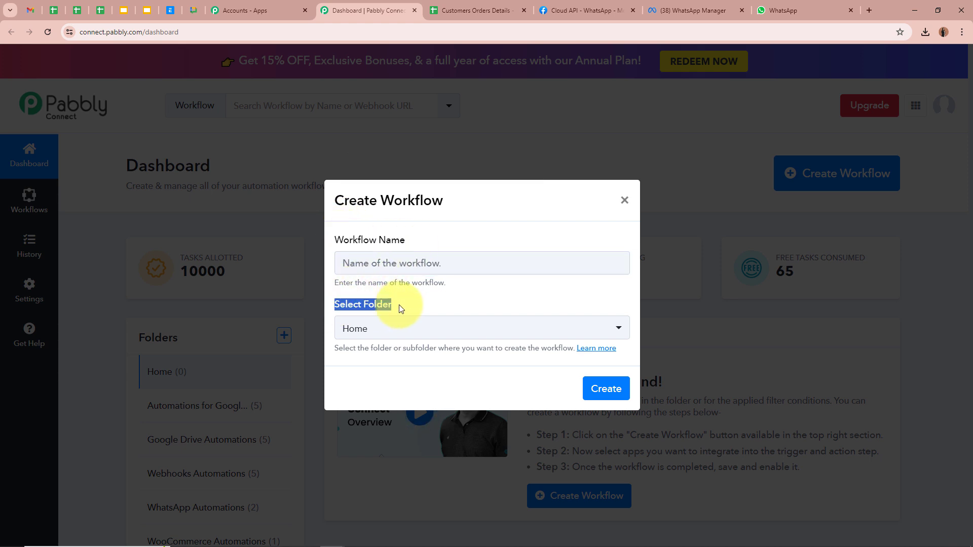
pyautogui.click(350, 262)
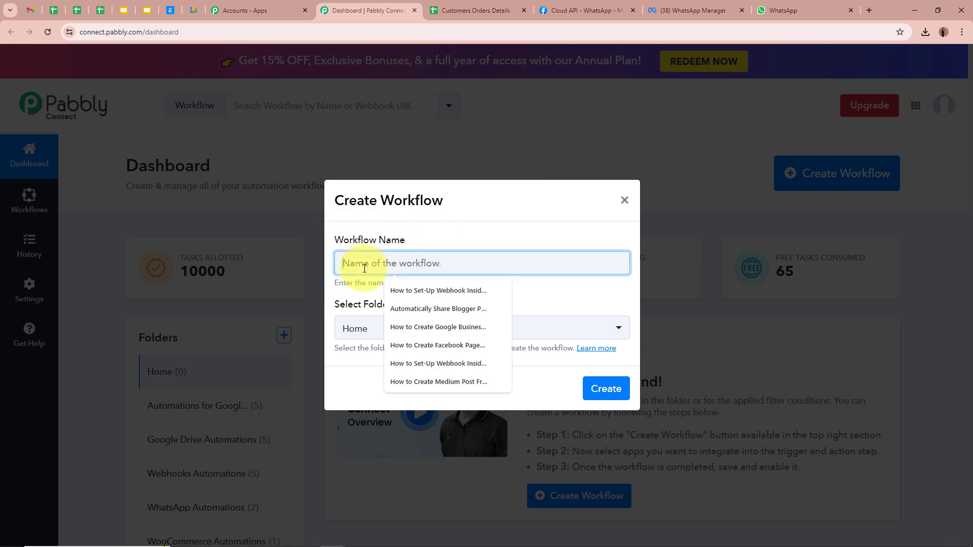
pyautogui.write('Real-Time Order Updates: Automated WhatsApp Notifications from Google Sheets')
pyautogui.moveTo(341, 263); pyautogui.dragTo(545, 292)
pyautogui.click(502, 292)
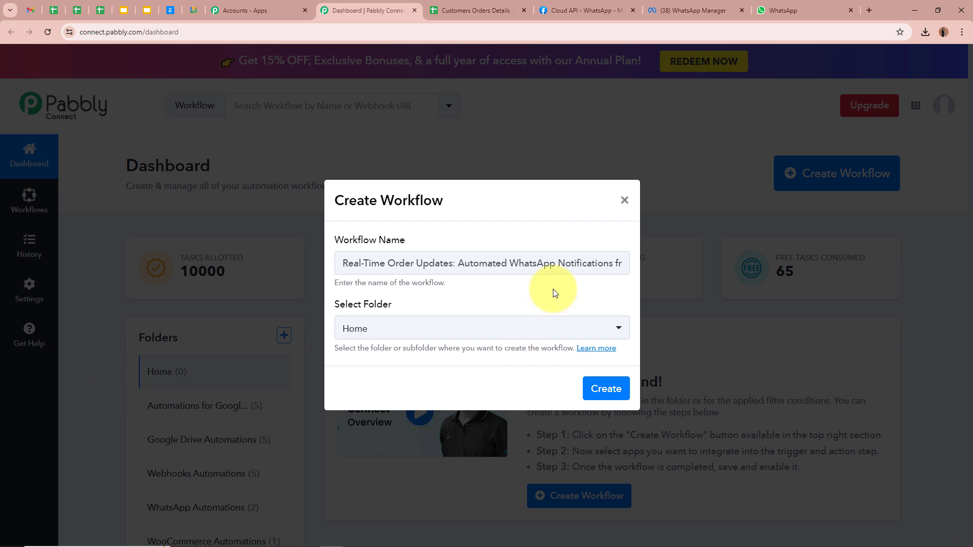
pyautogui.click(393, 326)
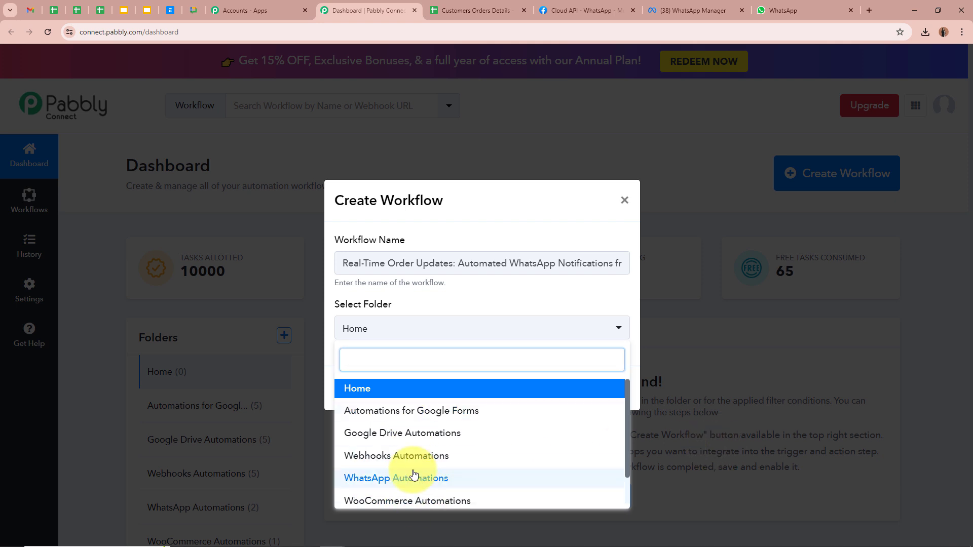
pyautogui.click(398, 479)
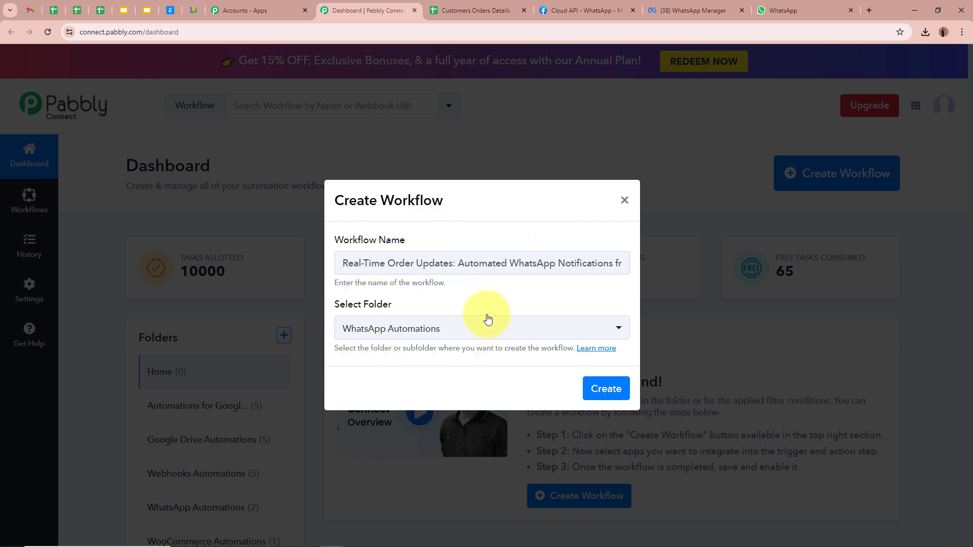
pyautogui.click(603, 388)
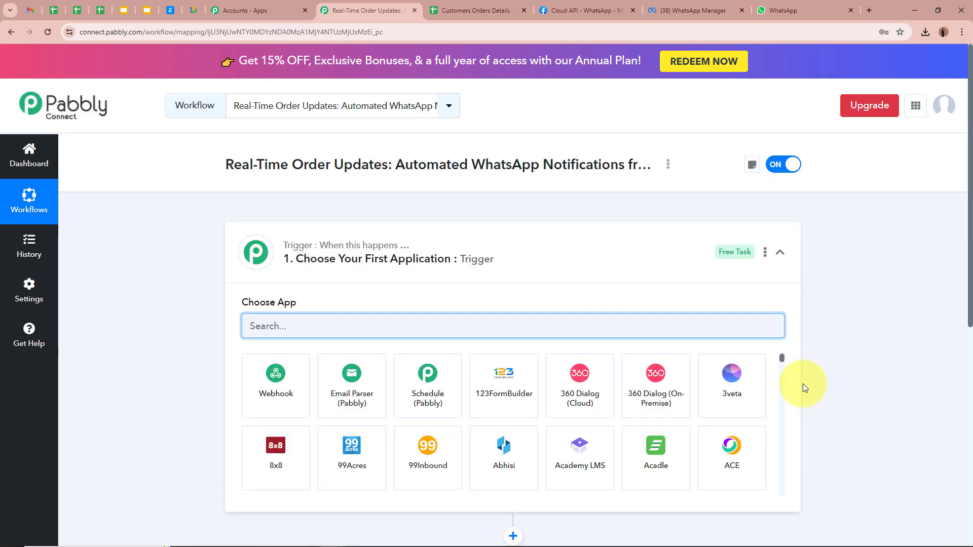
# Step: Pick Google Sheets as the trigger app, then bring up the Customers Orders Details spreadsheet
pyautogui.moveTo(216, 164); pyautogui.dragTo(412, 165)
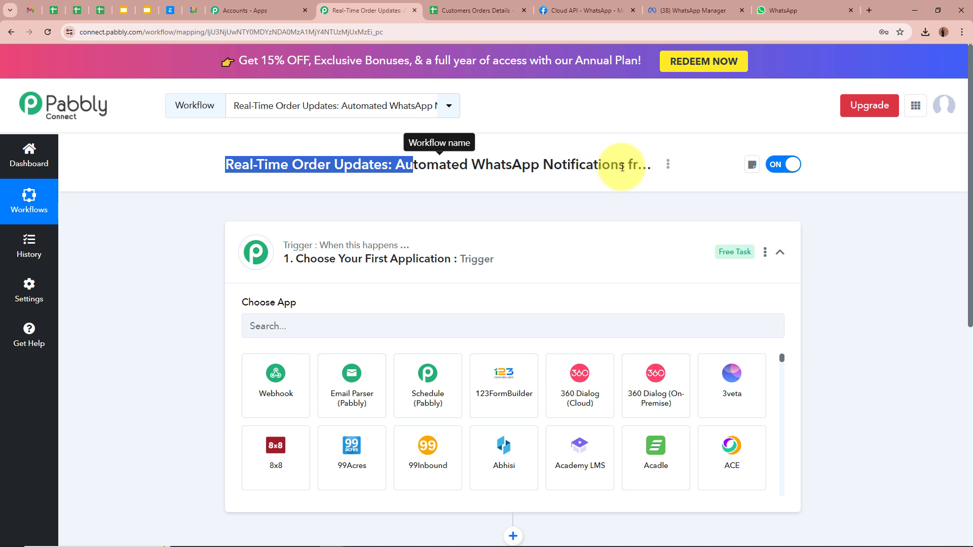
pyautogui.click(593, 273)
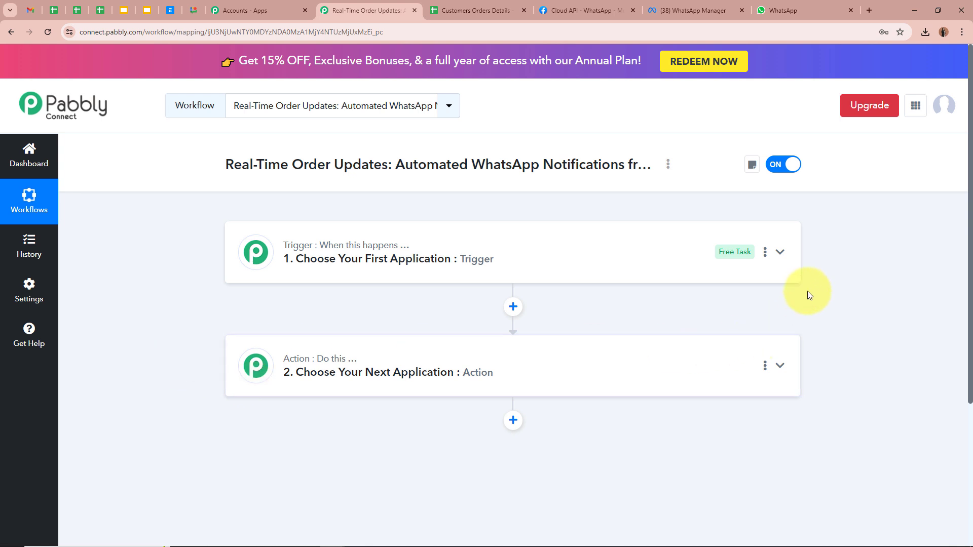
pyautogui.click(779, 254)
pyautogui.click(491, 324)
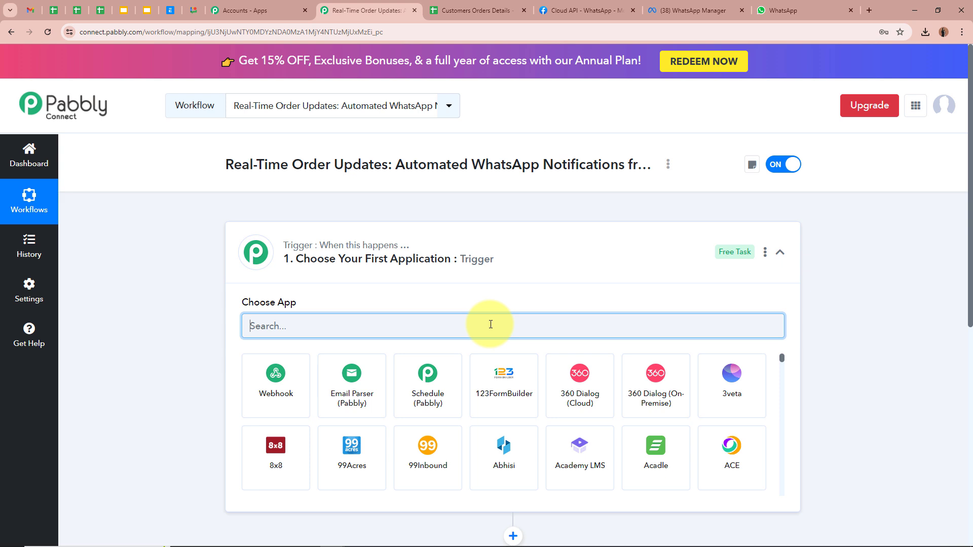
pyautogui.write('Google')
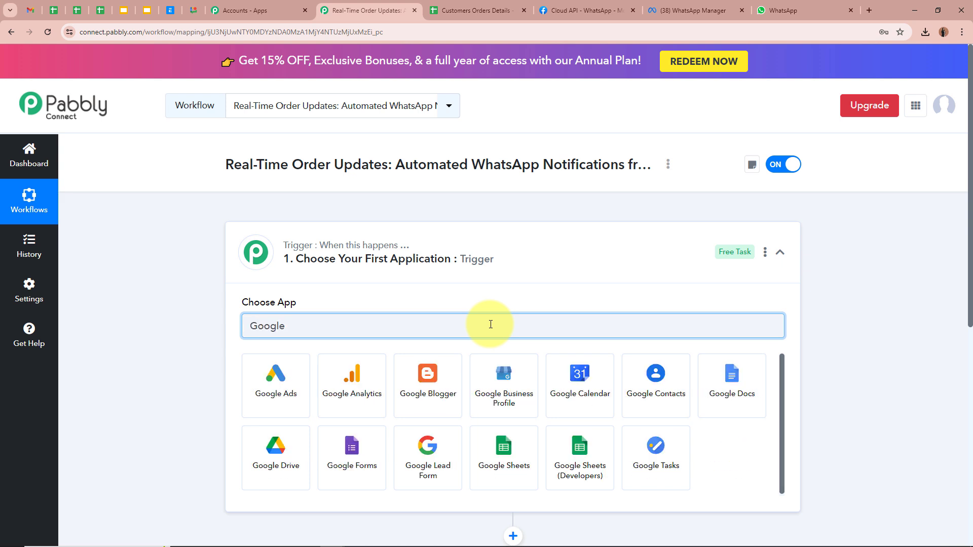
pyautogui.click(515, 446)
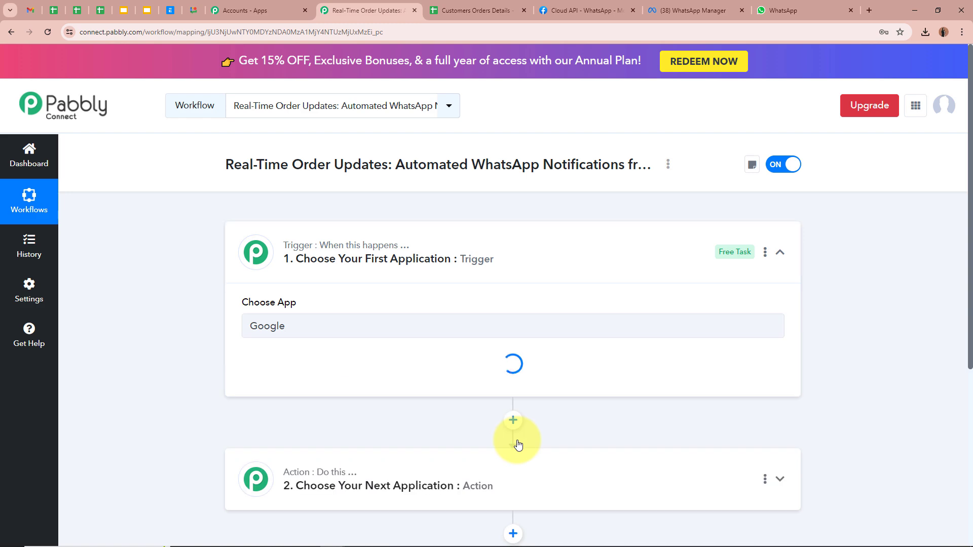
pyautogui.click(500, 10)
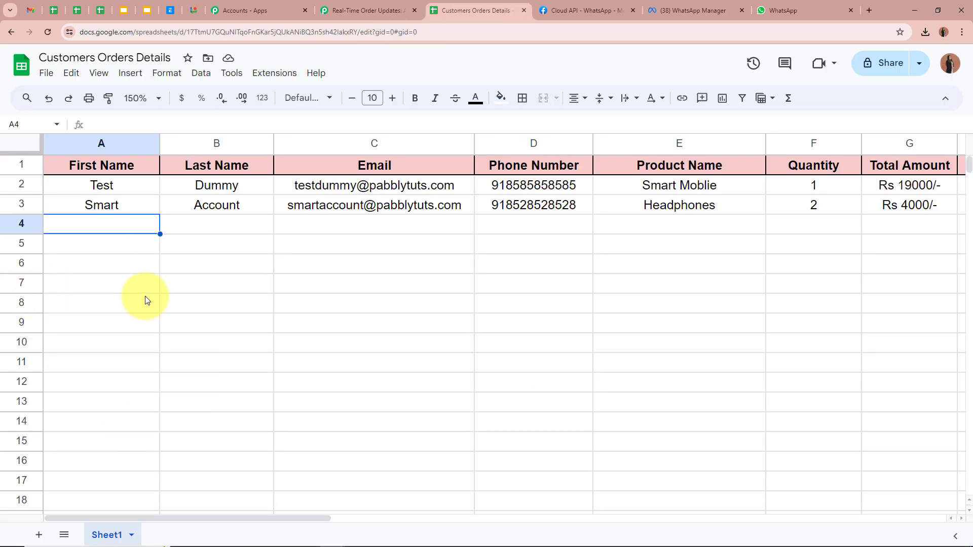
# Step: Review the first order's columns from first name through Status, then return to the workflow
pyautogui.click(145, 191)
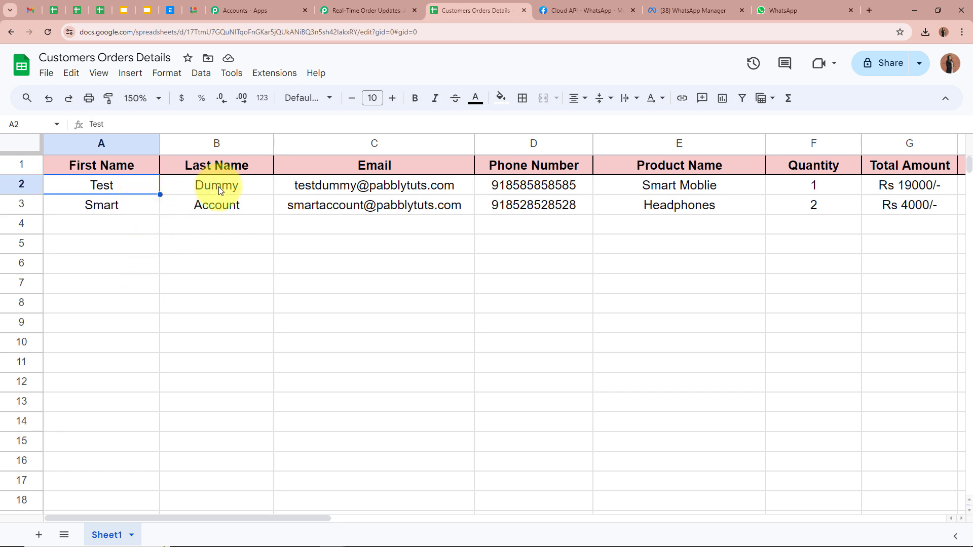
pyautogui.click(217, 187)
pyautogui.moveTo(298, 516); pyautogui.dragTo(446, 516)
pyautogui.click(363, 188)
pyautogui.click(415, 184)
pyautogui.click(419, 424)
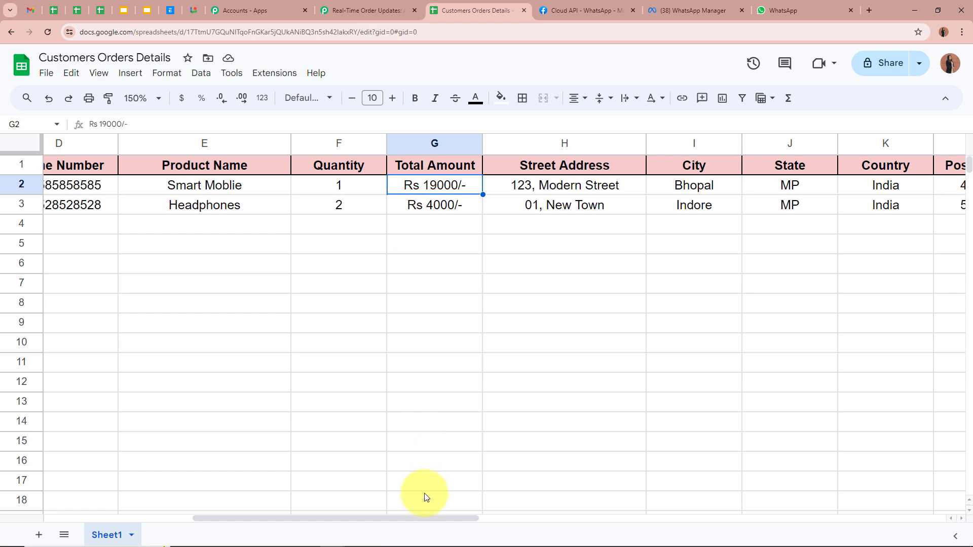
pyautogui.moveTo(385, 523); pyautogui.dragTo(514, 523)
pyautogui.click(527, 289)
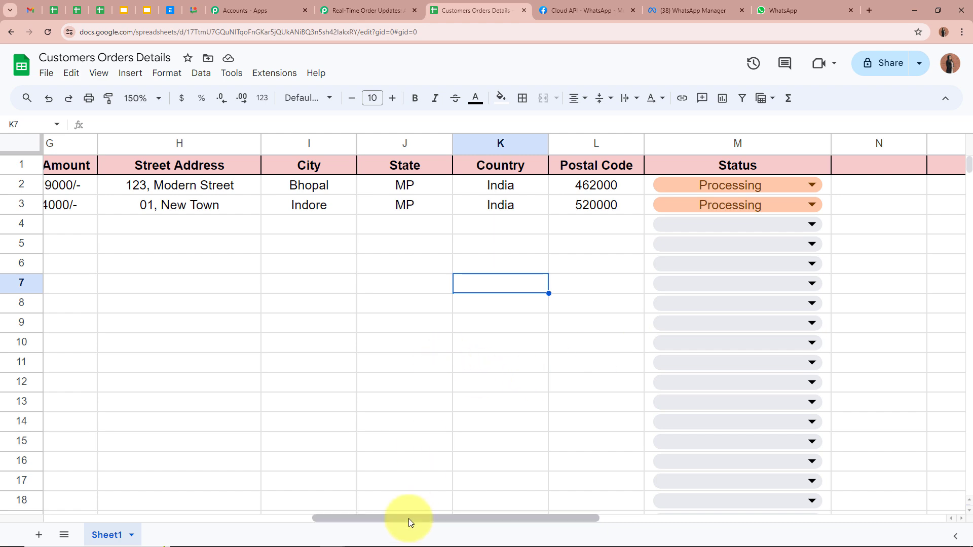
pyautogui.moveTo(408, 518); pyautogui.dragTo(74, 506)
pyautogui.click(131, 191)
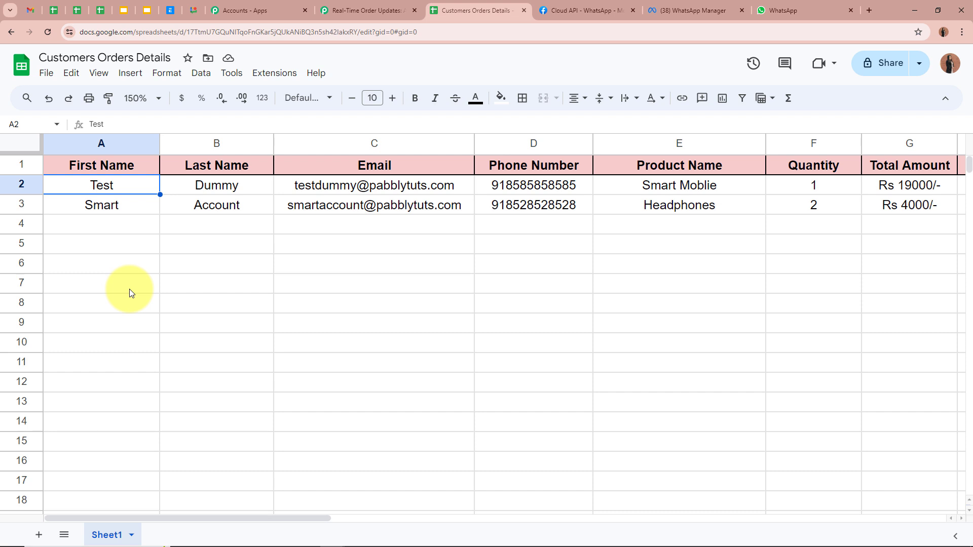
pyautogui.click(362, 10)
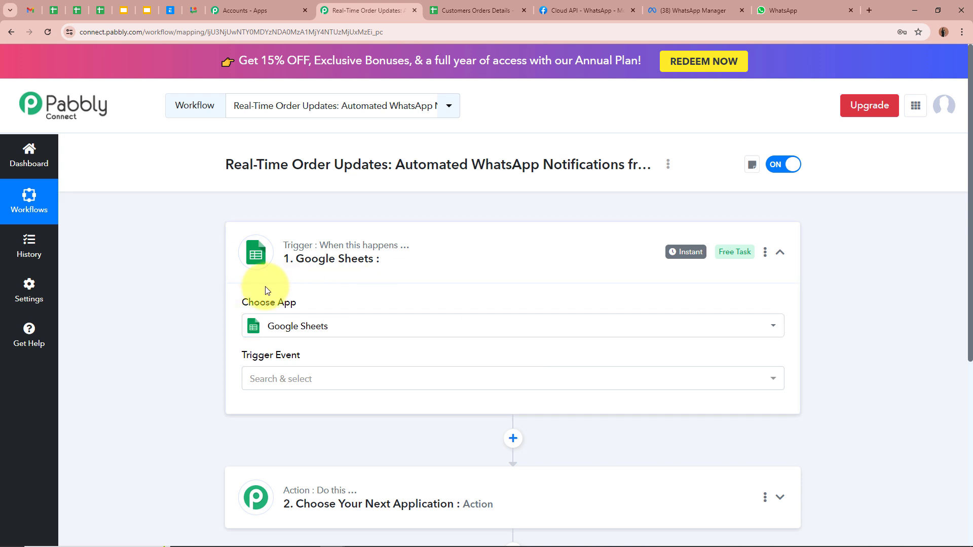
# Step: Set the Google Sheets trigger event to New or Updated Spreadsheet Row
pyautogui.click(302, 382)
pyautogui.click(315, 433)
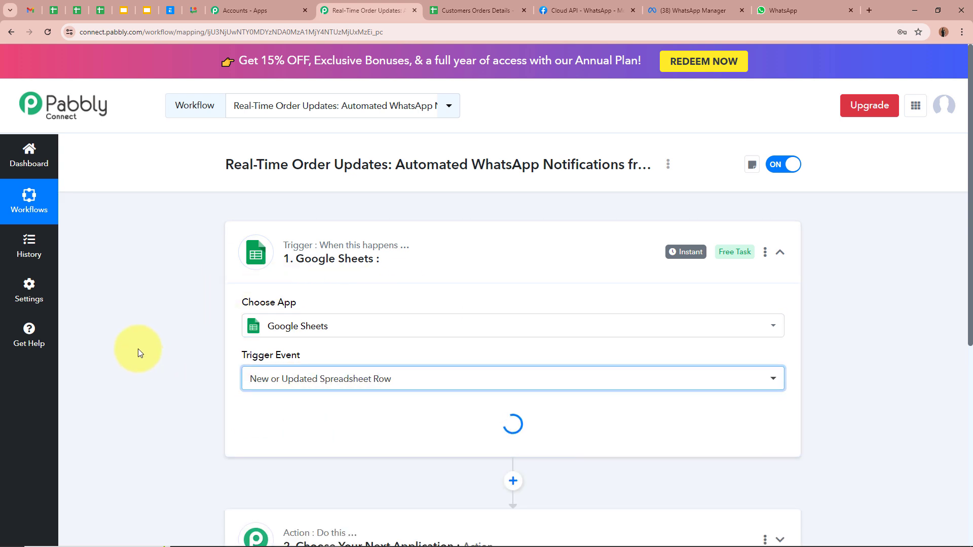
pyautogui.click(476, 11)
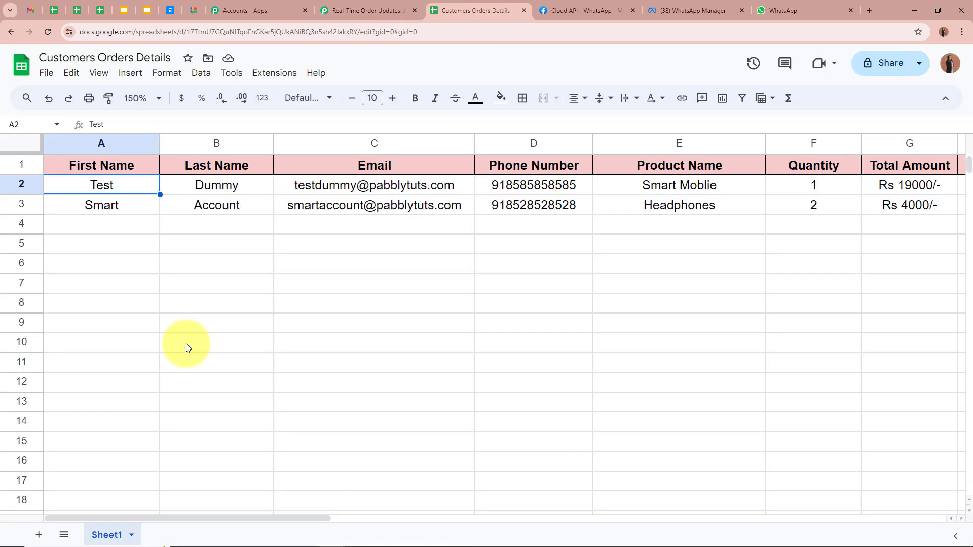
pyautogui.click(345, 10)
# Step: Copy the trigger's webhook URL and bring up the order spreadsheet
pyautogui.scroll(-4, 127, 294)
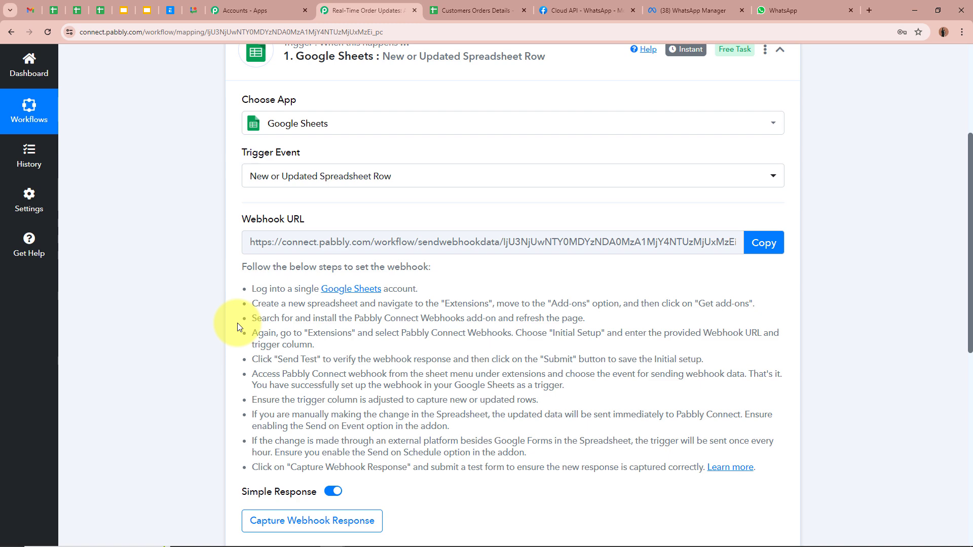
pyautogui.moveTo(243, 266); pyautogui.dragTo(458, 425)
pyautogui.click(460, 423)
pyautogui.click(765, 245)
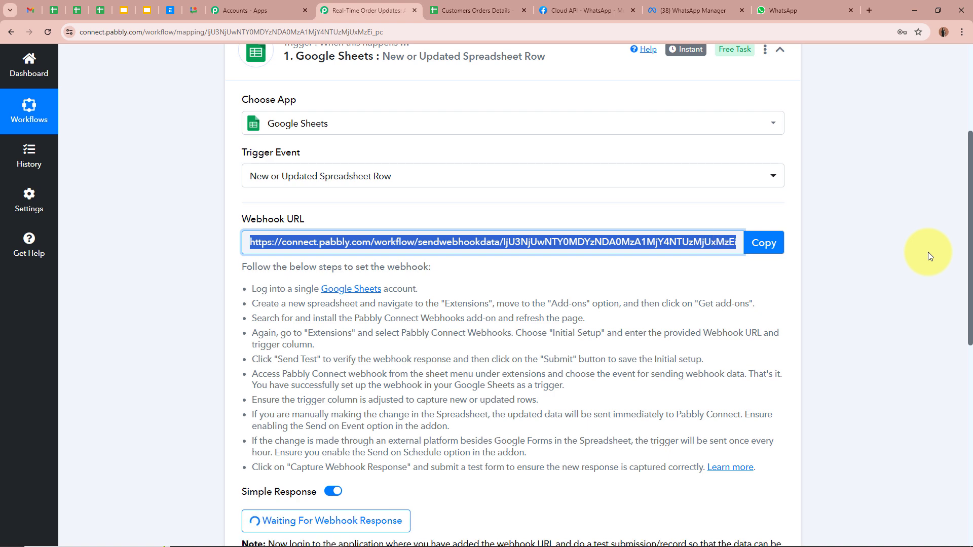
pyautogui.scroll(4, 928, 251)
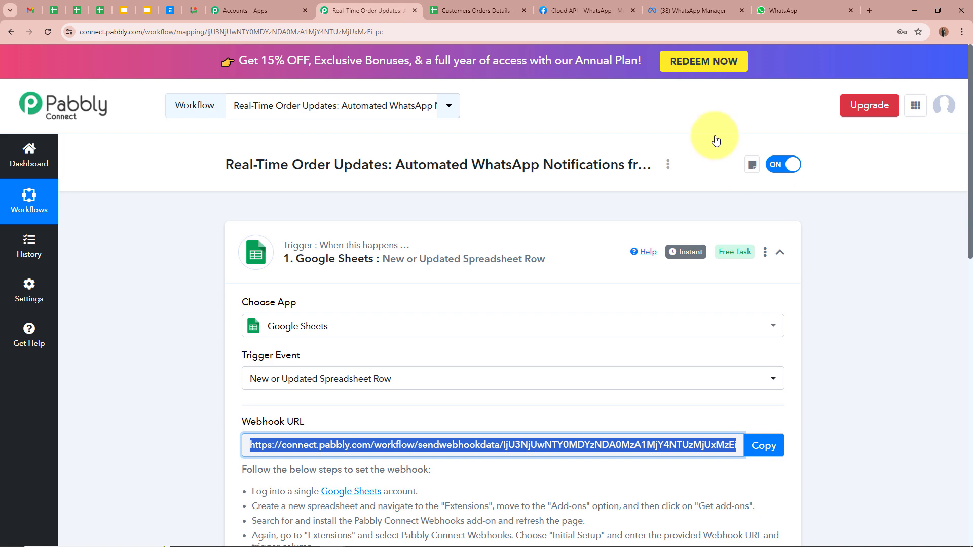
pyautogui.click(506, 11)
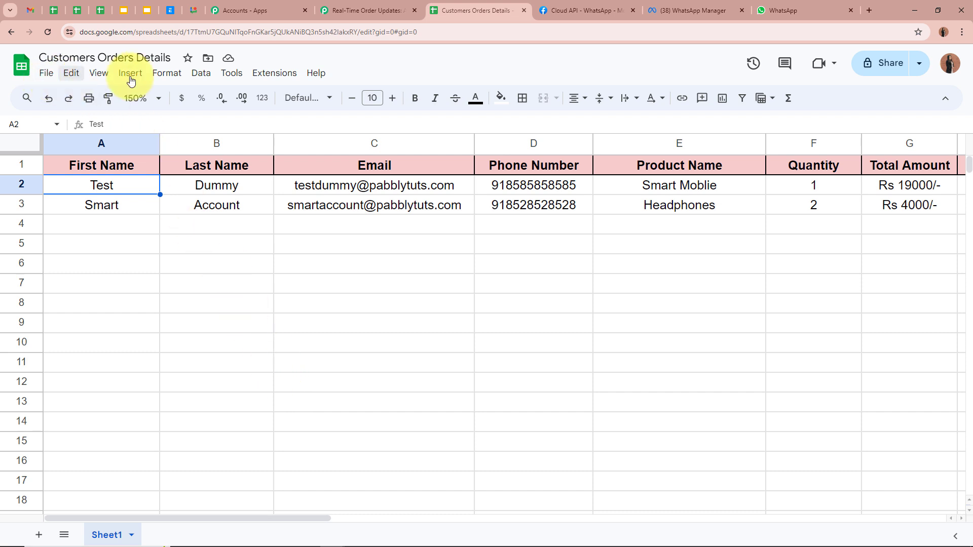
# Step: Find the Pabbly Connect Webhooks add-on in the Workspace Marketplace and confirm it is installed
pyautogui.click(285, 76)
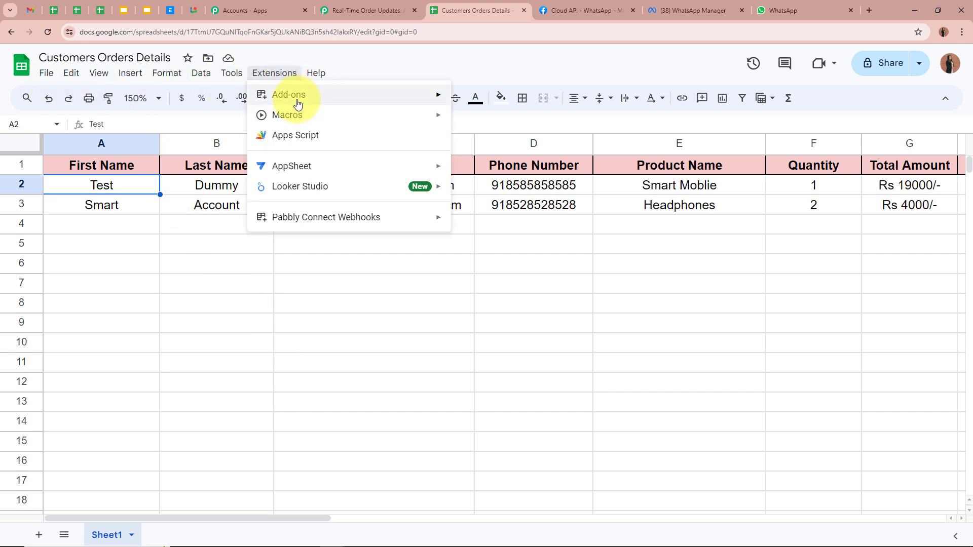
pyautogui.moveTo(343, 100)
pyautogui.click(527, 101)
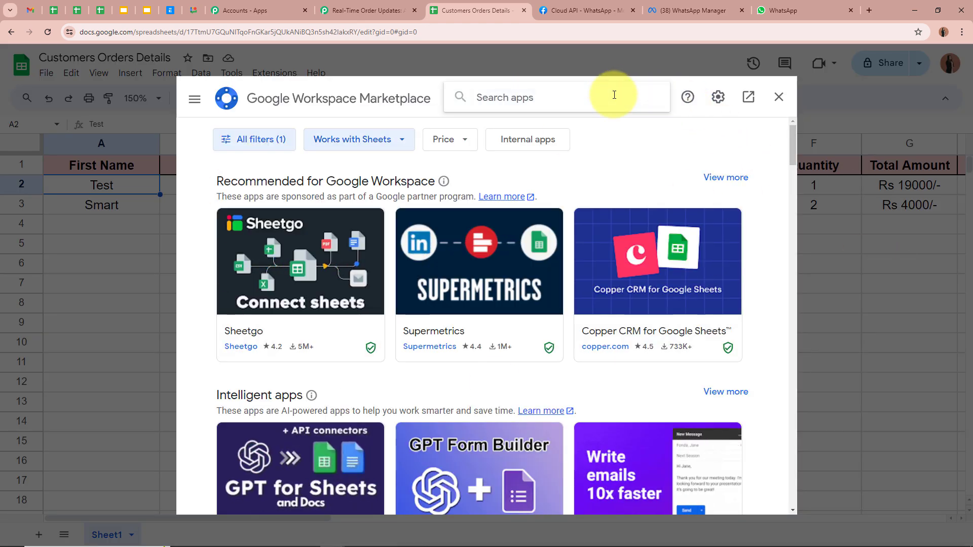
pyautogui.write('Pabbl')
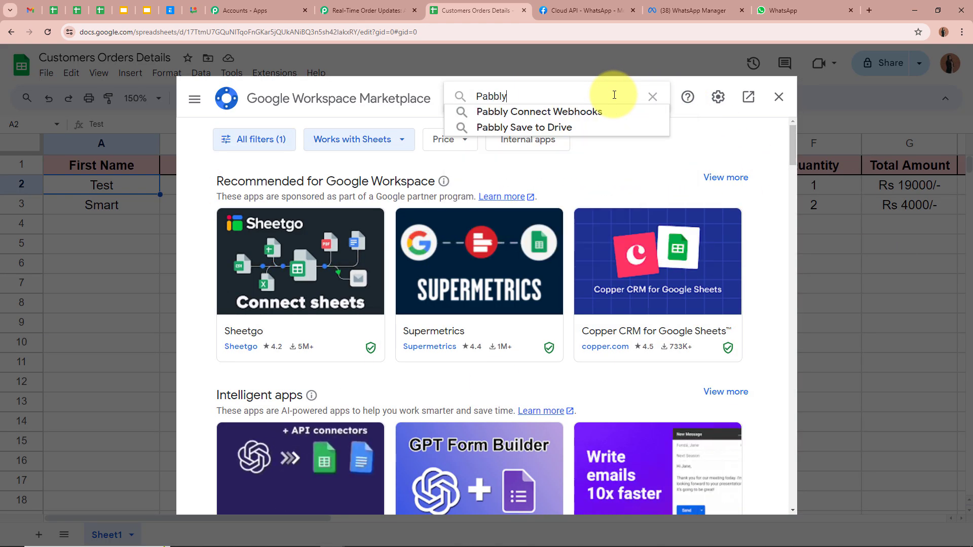
pyautogui.write('y')
pyautogui.click(604, 112)
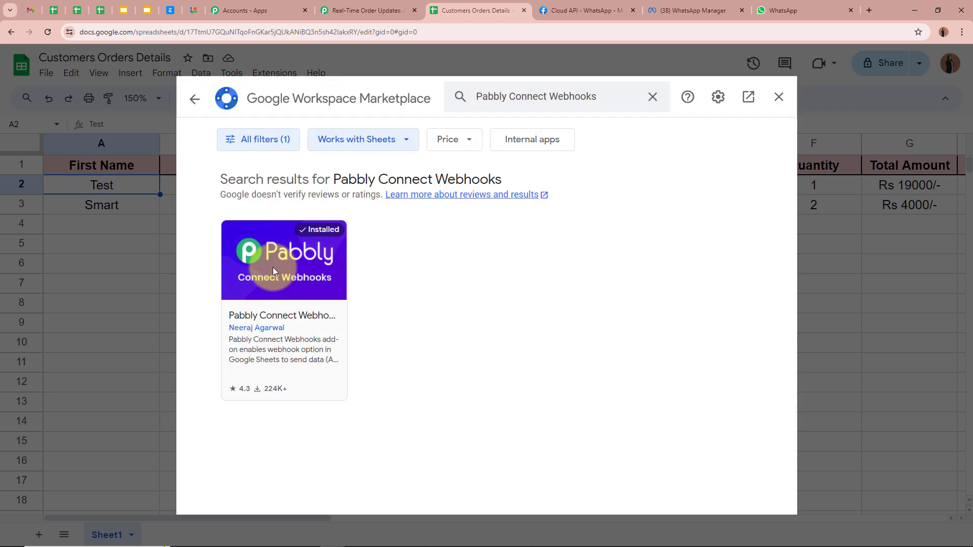
pyautogui.click(273, 271)
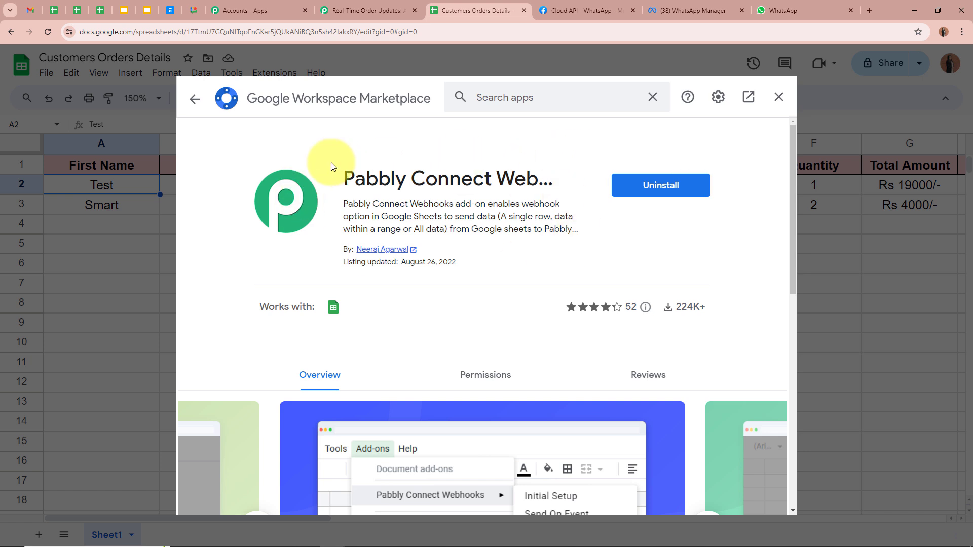
pyautogui.click(781, 98)
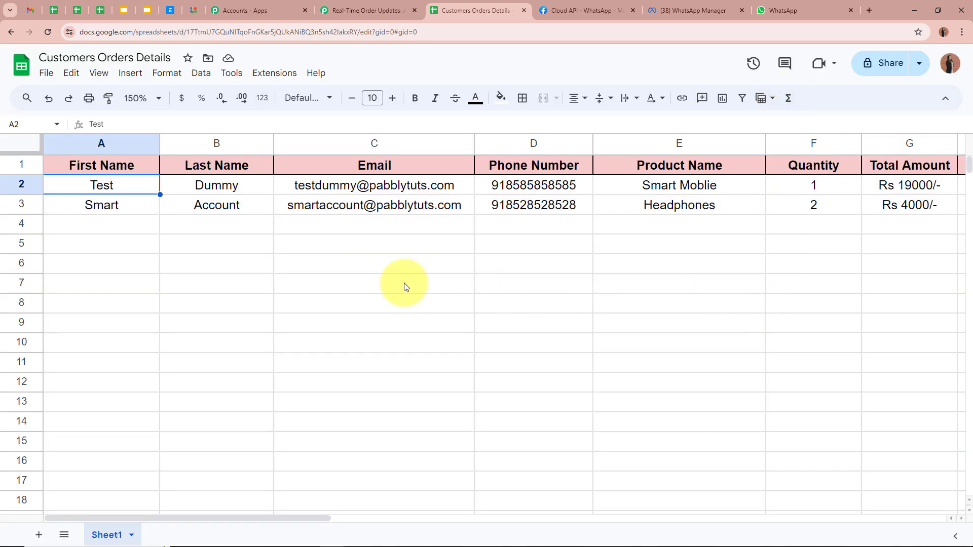
pyautogui.click(266, 76)
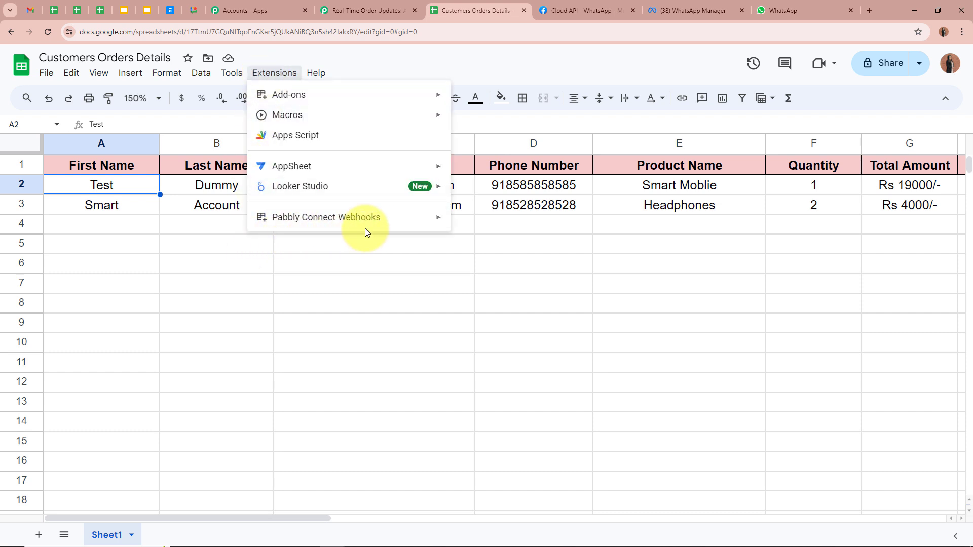
# Step: Submit the webhook add-on's Initial Setup with the copied webhook URL and trigger column M
pyautogui.moveTo(363, 217)
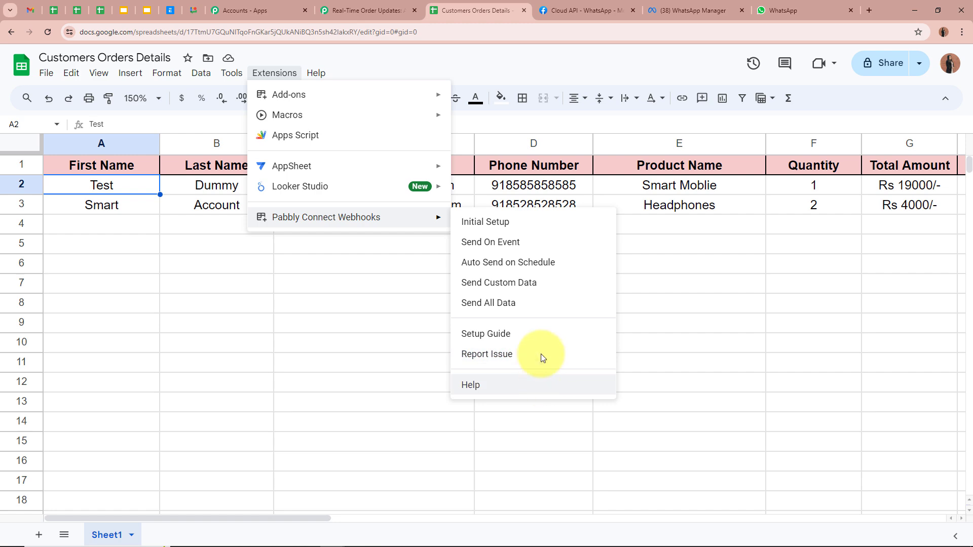
pyautogui.click(472, 223)
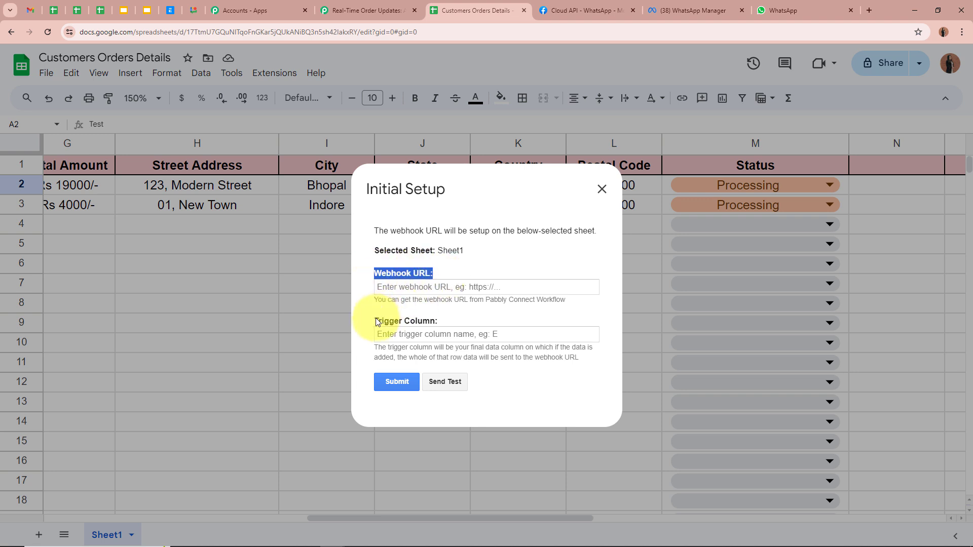
pyautogui.tripleClick(403, 321)
pyautogui.click(445, 285)
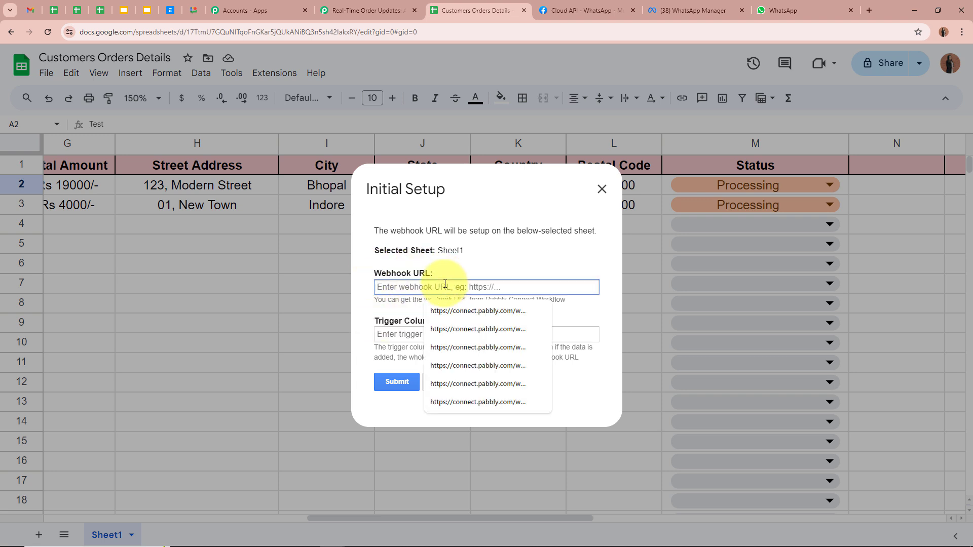
pyautogui.hotkey('ctrl', 'v')
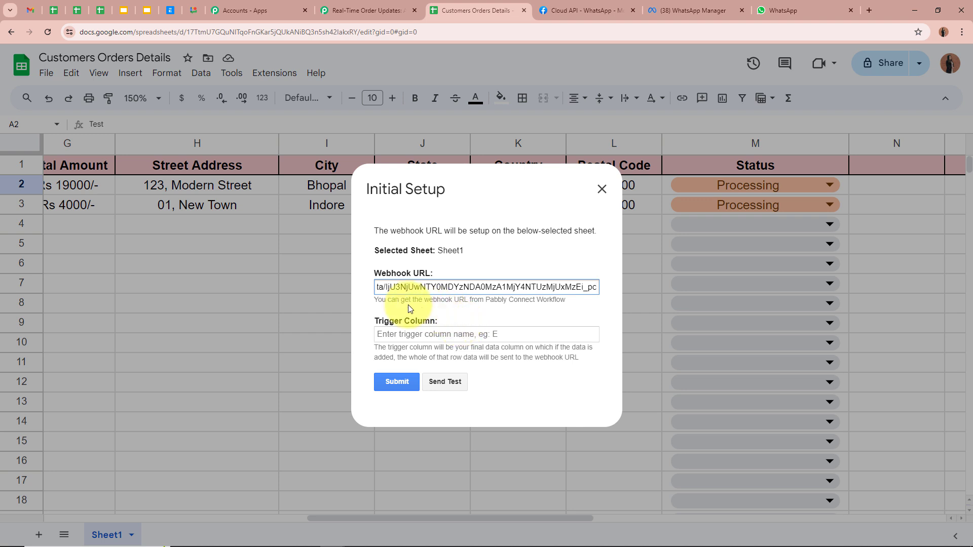
pyautogui.click(467, 310)
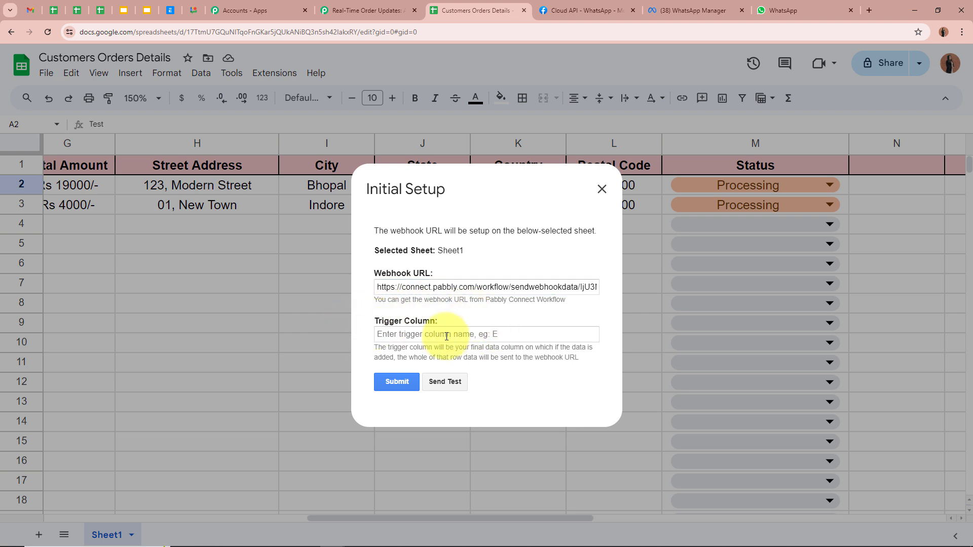
pyautogui.moveTo(378, 347); pyautogui.dragTo(424, 355)
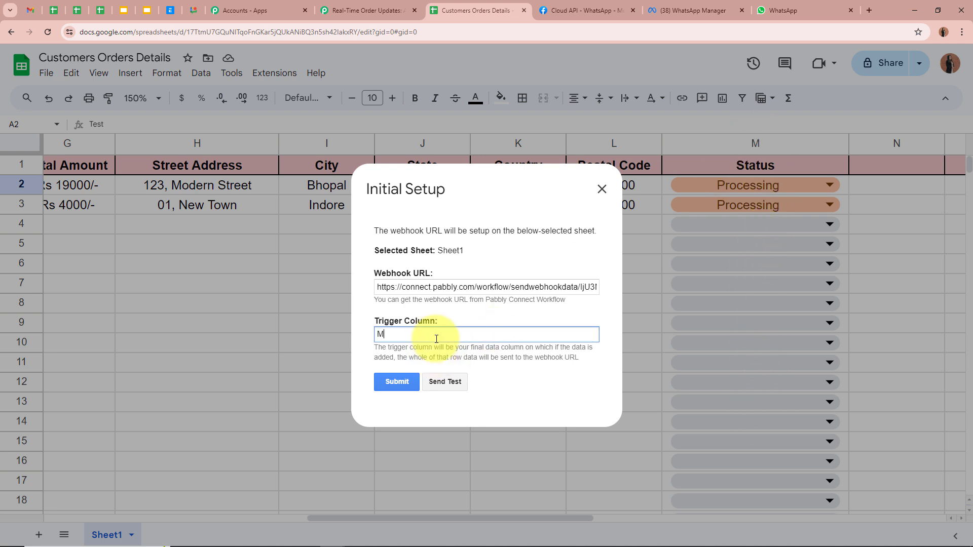
pyautogui.click(393, 381)
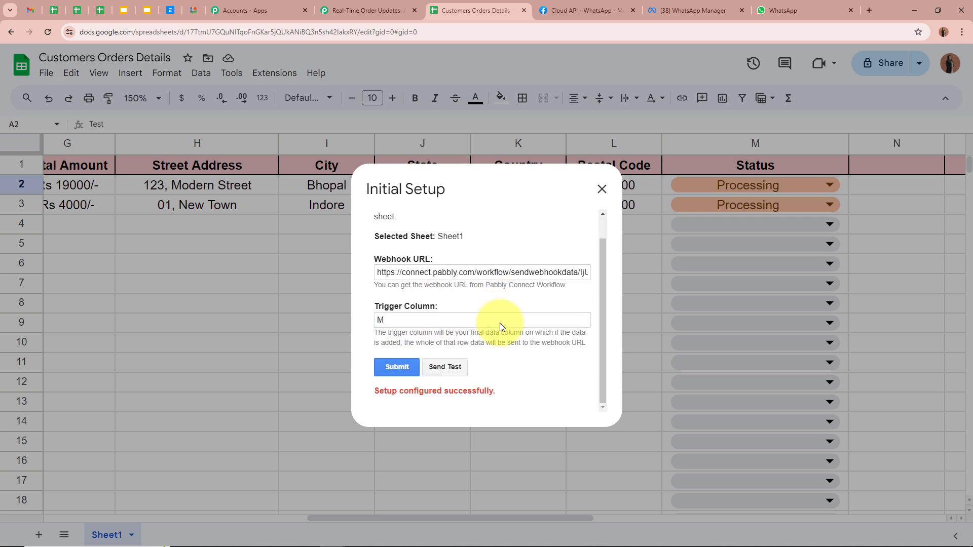
pyautogui.moveTo(495, 390); pyautogui.dragTo(422, 385)
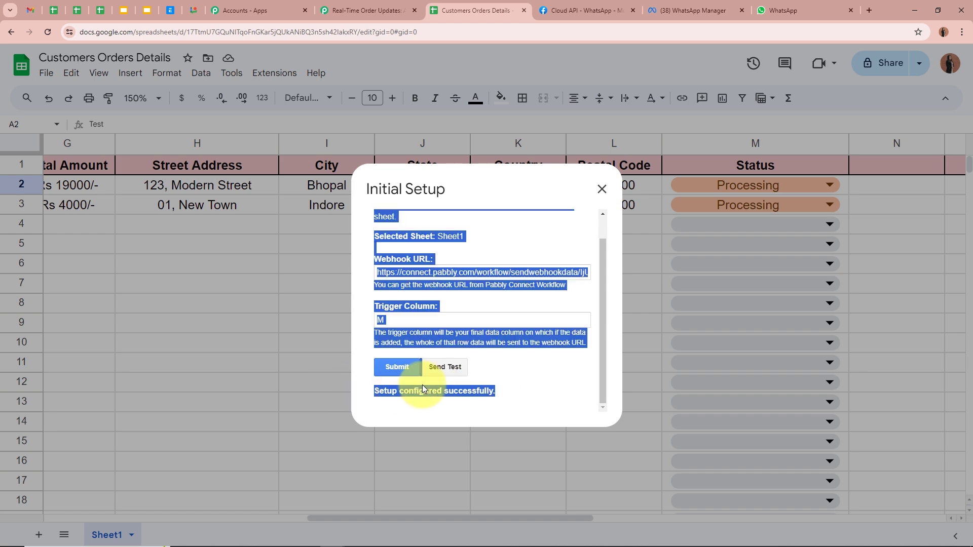
pyautogui.click(567, 386)
# Step: Close the setup dialog and turn on Send On Event for Pabbly Connect Webhooks
pyautogui.click(601, 190)
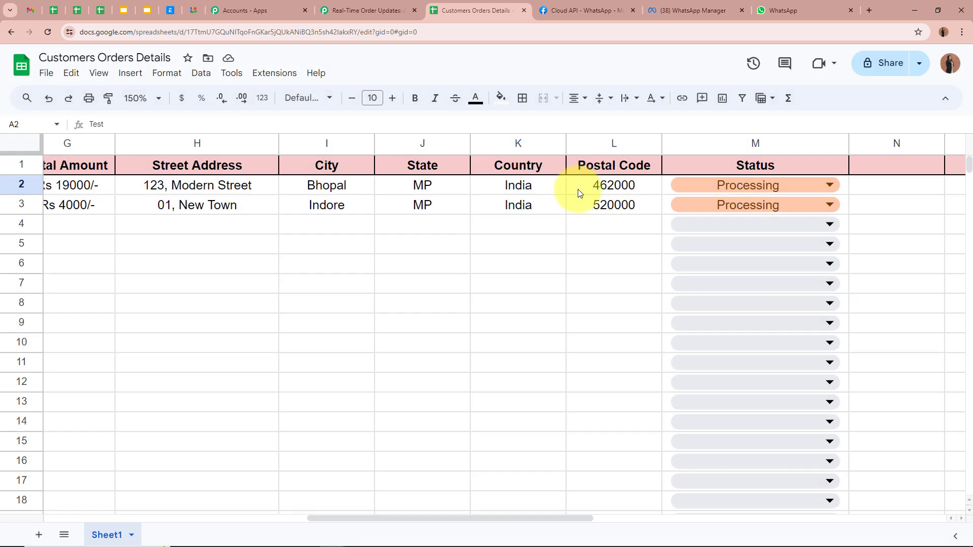
pyautogui.click(226, 341)
pyautogui.moveTo(378, 519); pyautogui.dragTo(116, 519)
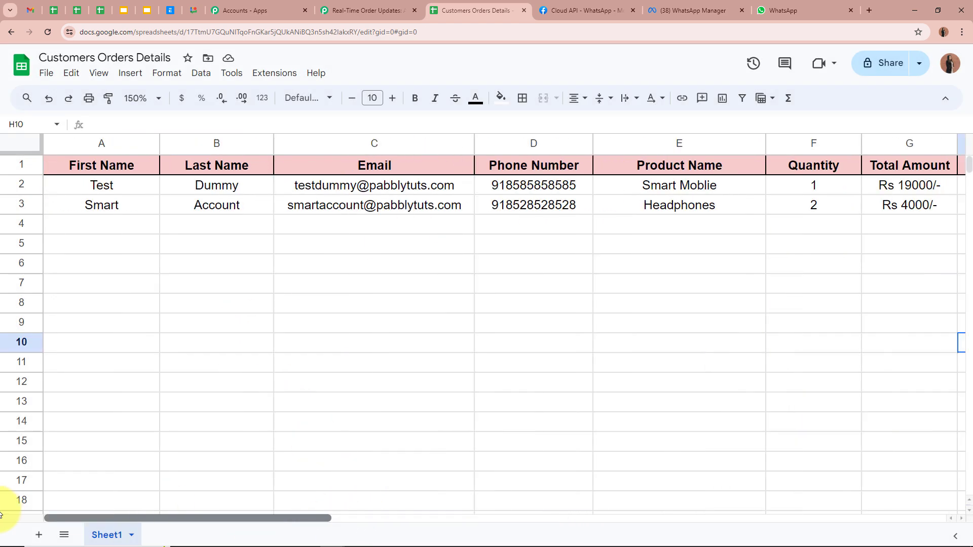
pyautogui.click(215, 247)
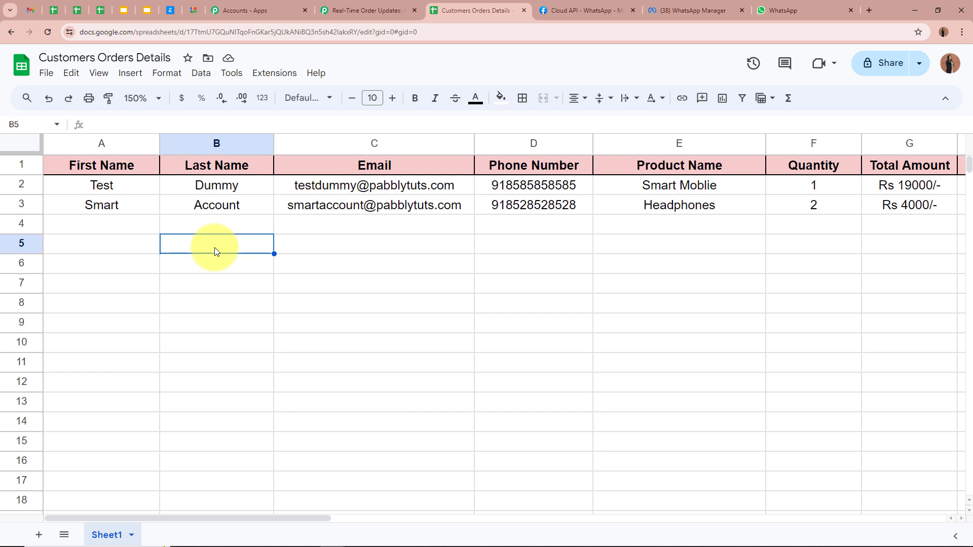
pyautogui.click(275, 74)
pyautogui.moveTo(307, 219)
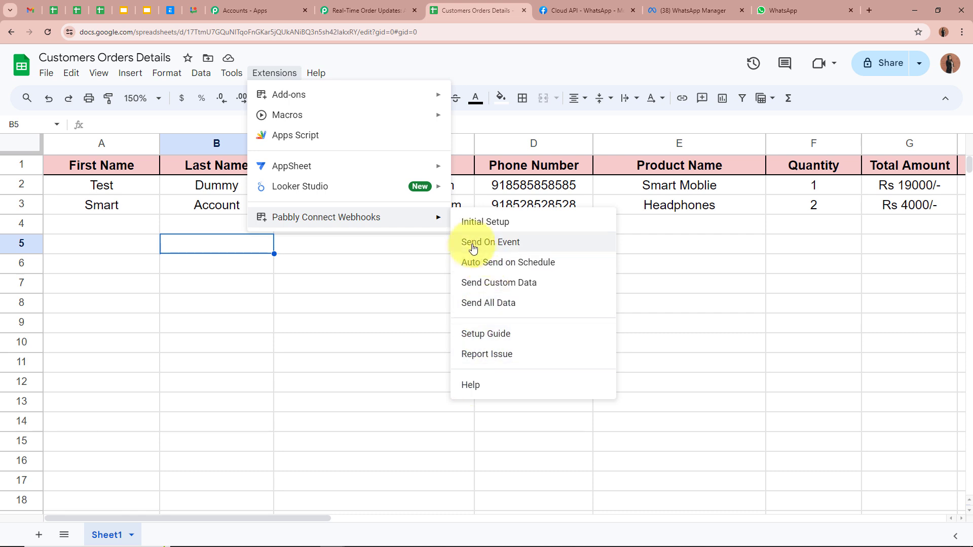
pyautogui.click(524, 247)
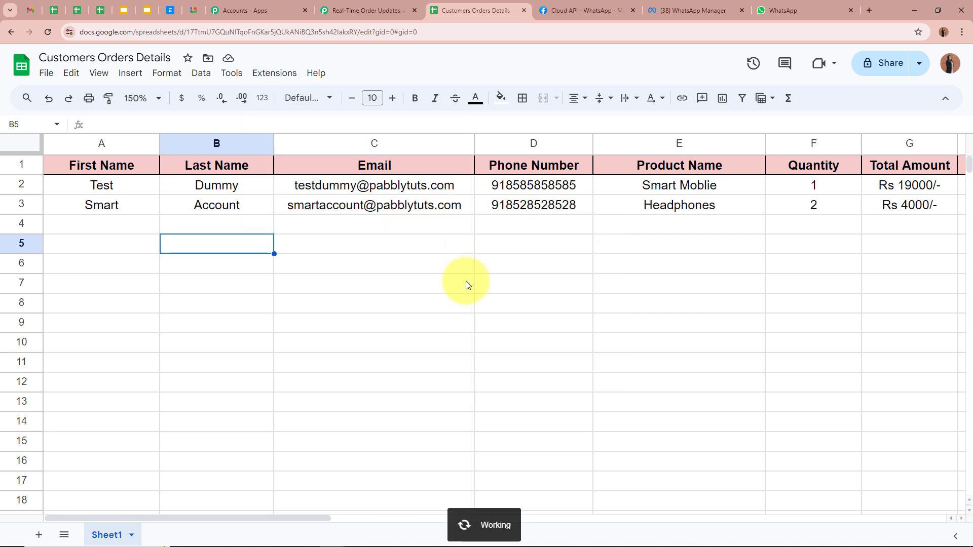
pyautogui.click(278, 79)
pyautogui.moveTo(304, 217)
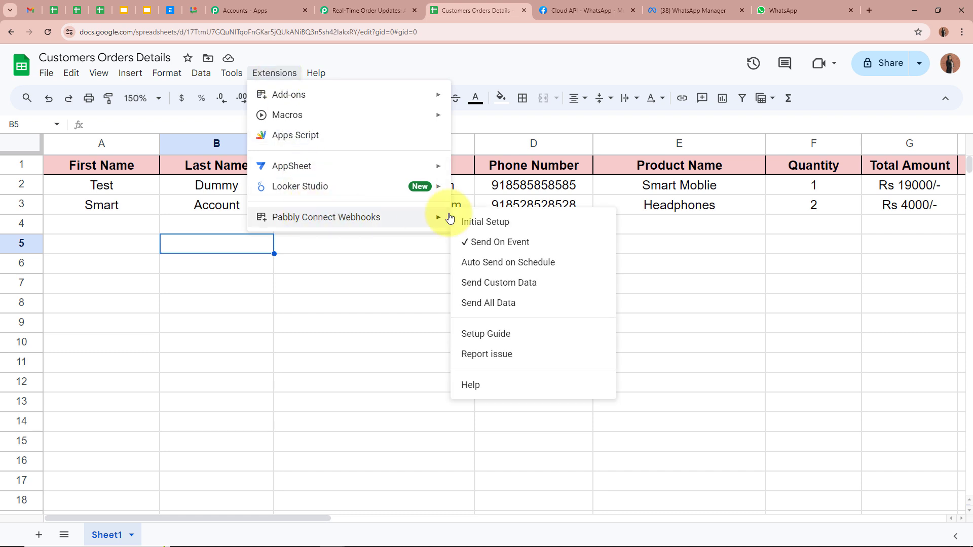
pyautogui.click(344, 251)
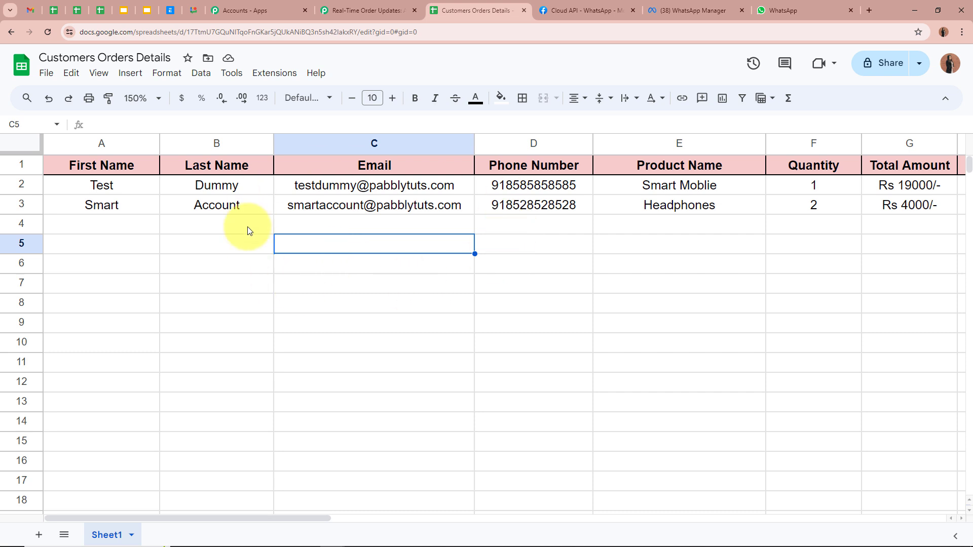
# Step: Return to the Pabbly workflow, where the trigger waits for a webhook response
pyautogui.moveTo(272, 517); pyautogui.dragTo(56, 517)
pyautogui.click(571, 397)
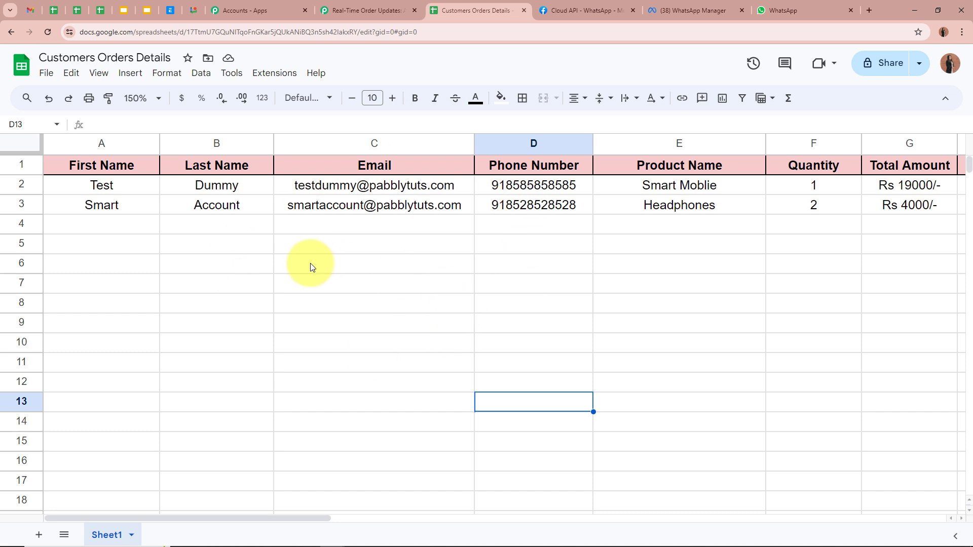
pyautogui.click(365, 11)
pyautogui.scroll(-5, 138, 338)
pyautogui.scroll(-4, 138, 338)
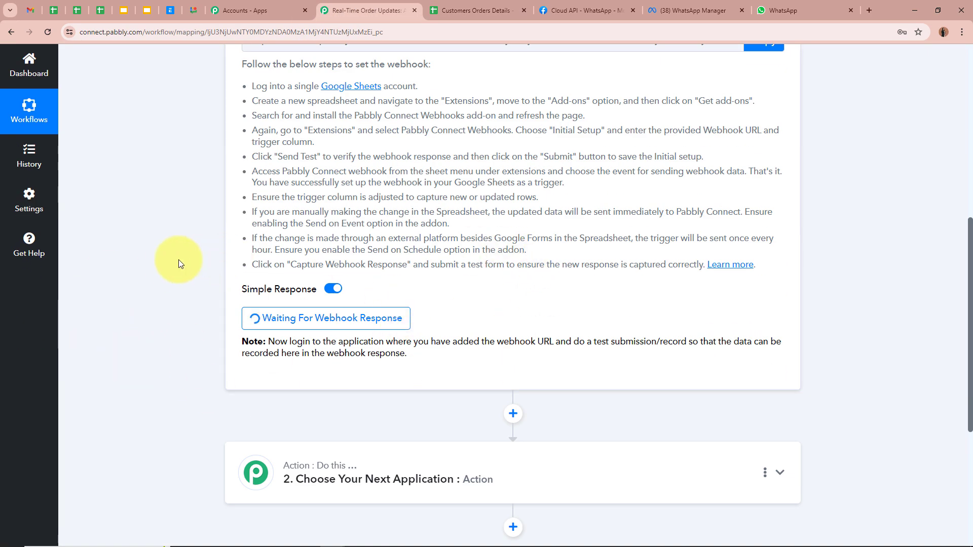
# Step: Check the waiting trigger page, then go back to the first order row in the sheet
pyautogui.scroll(10, 179, 260)
pyautogui.click(501, 10)
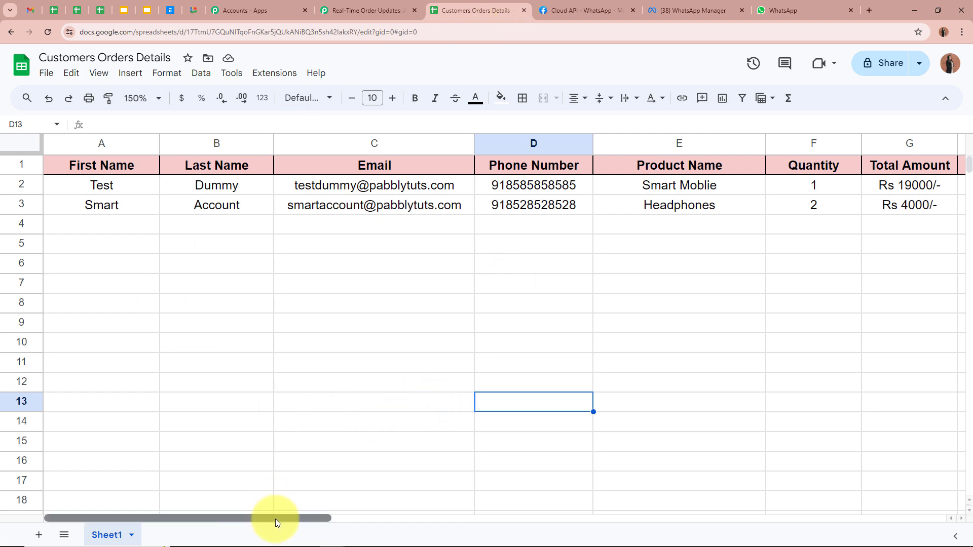
pyautogui.moveTo(275, 519); pyautogui.dragTo(527, 519)
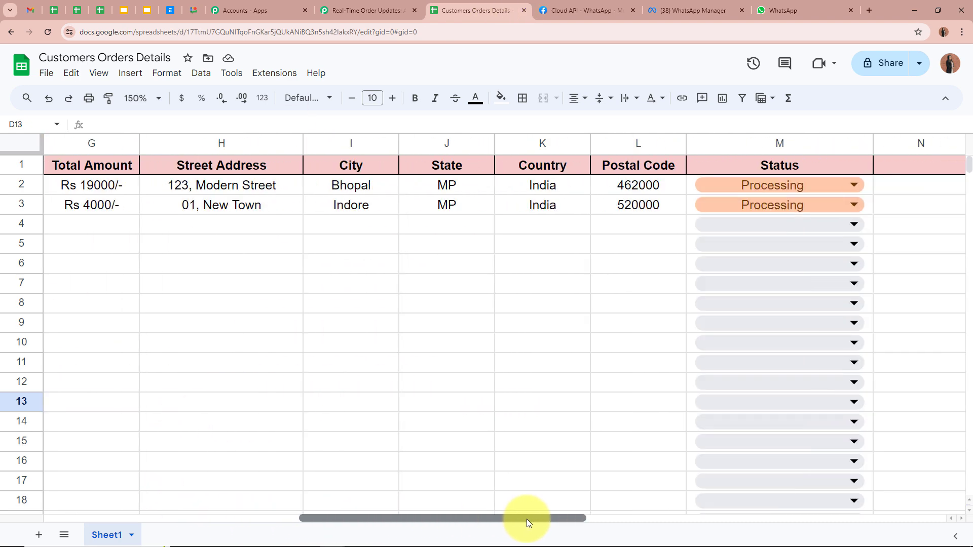
pyautogui.click(355, 11)
pyautogui.scroll(-5, 141, 308)
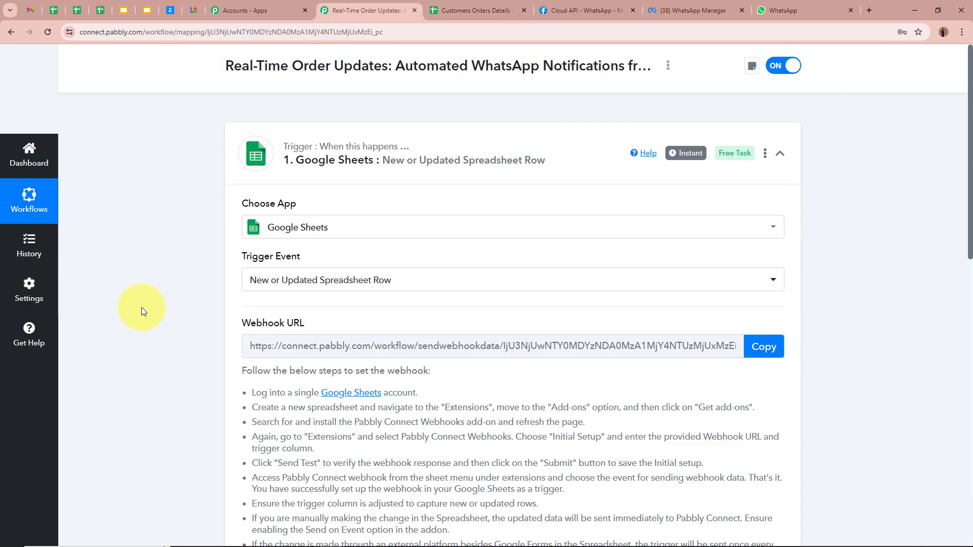
pyautogui.scroll(5, 184, 311)
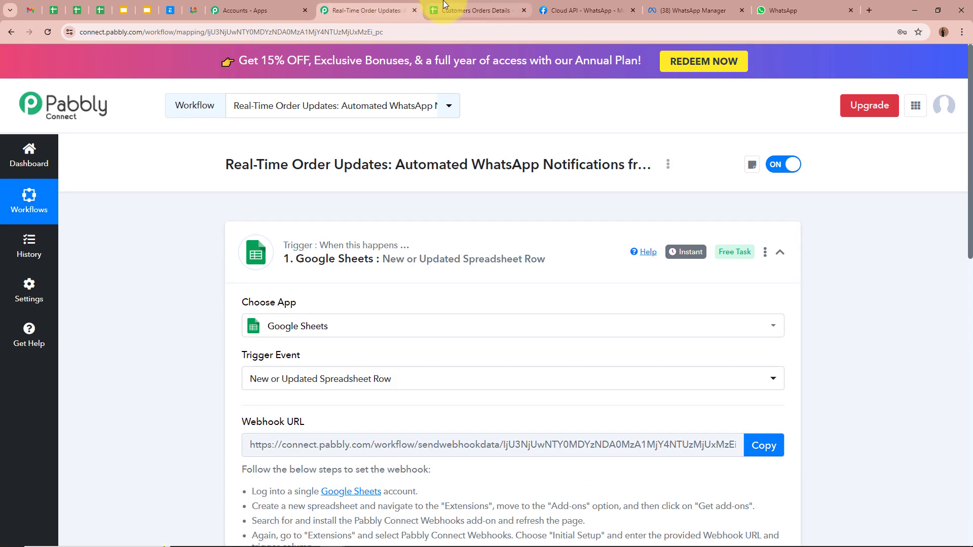
pyautogui.click(474, 10)
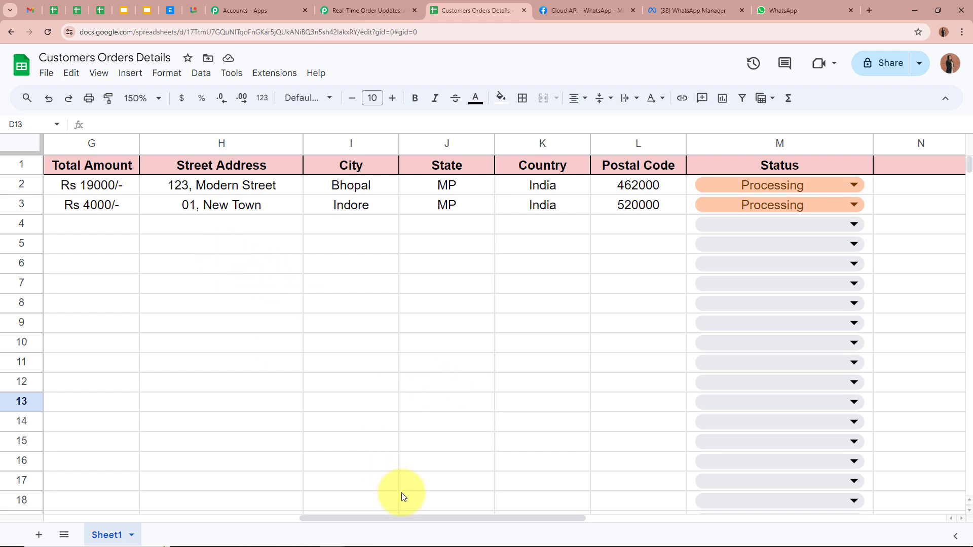
pyautogui.moveTo(336, 517); pyautogui.dragTo(94, 501)
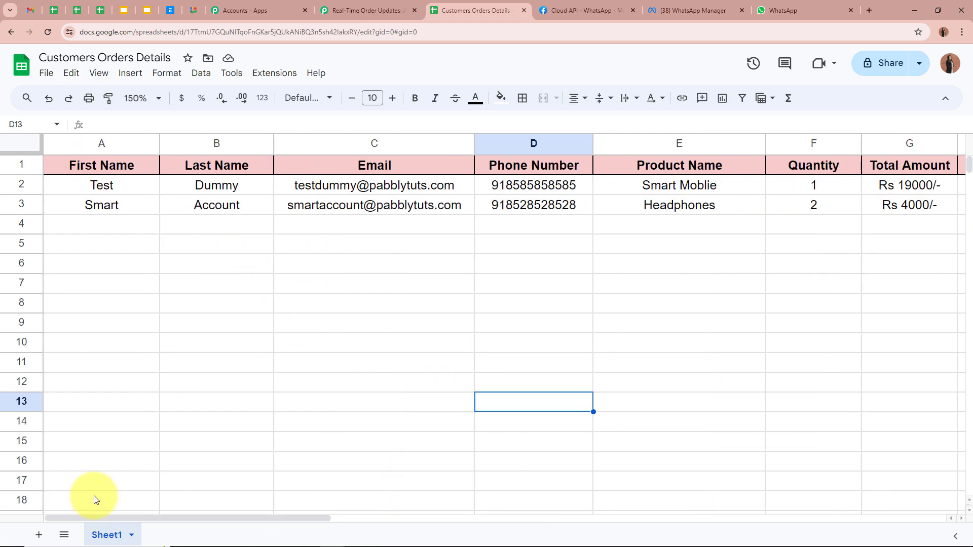
pyautogui.click(129, 188)
pyautogui.click(269, 183)
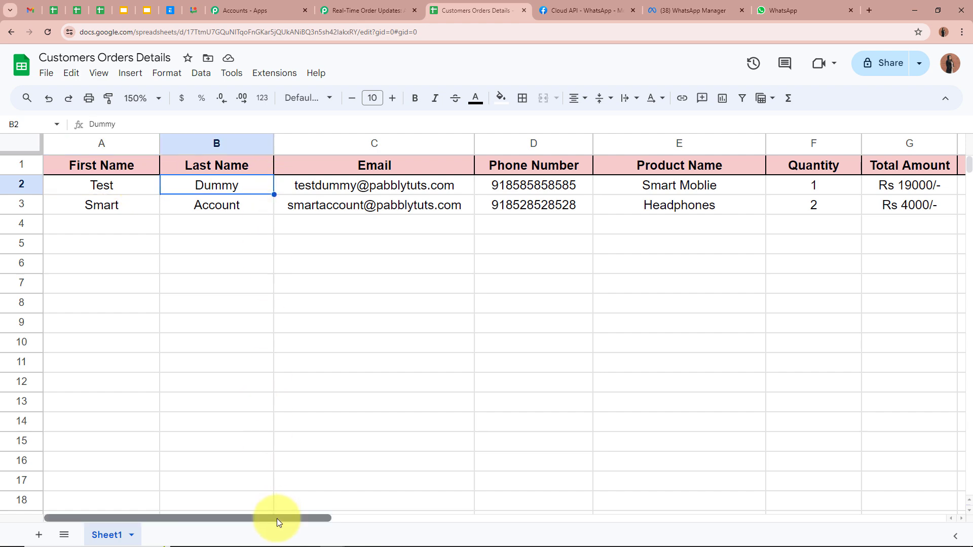
pyautogui.moveTo(276, 519); pyautogui.dragTo(602, 506)
# Step: Change the first order's status in M2 to Delivered
pyautogui.click(620, 184)
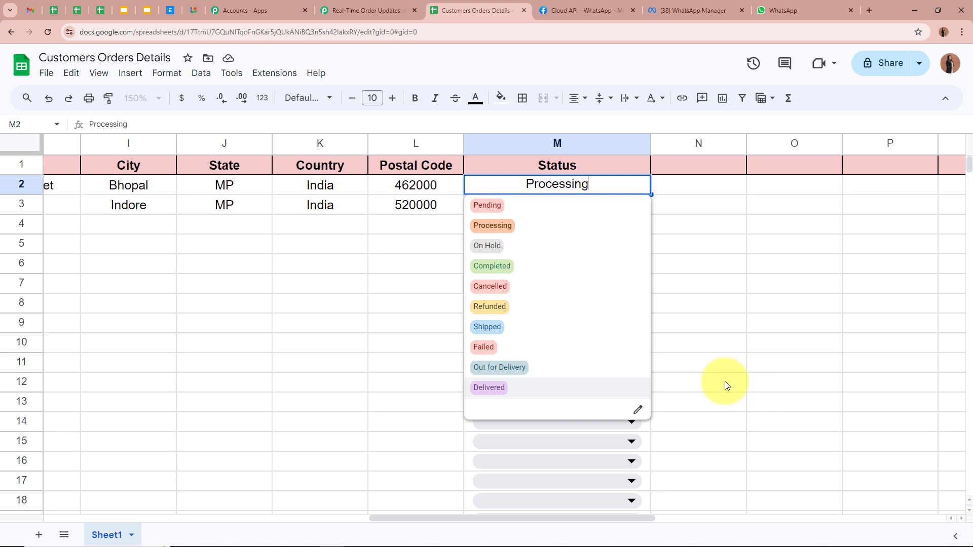
pyautogui.click(516, 388)
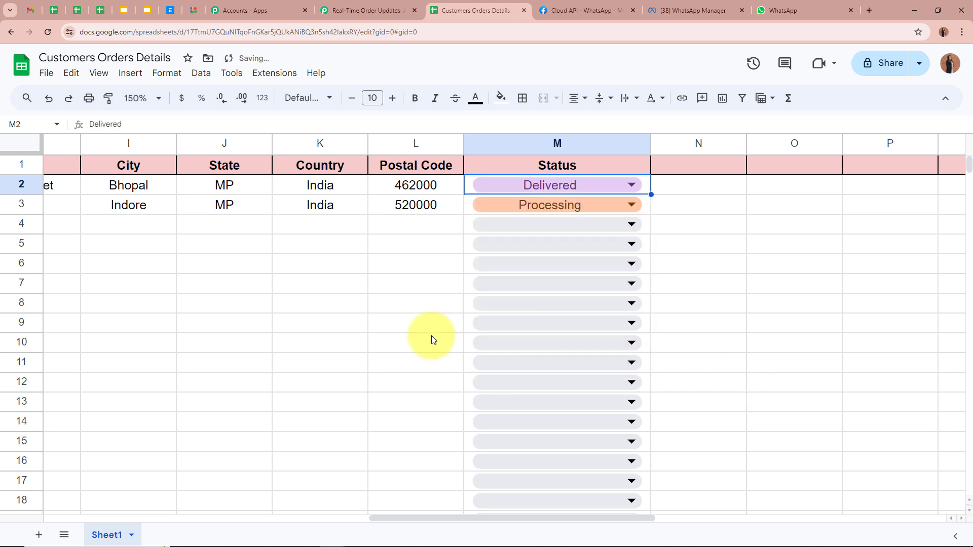
pyautogui.click(366, 286)
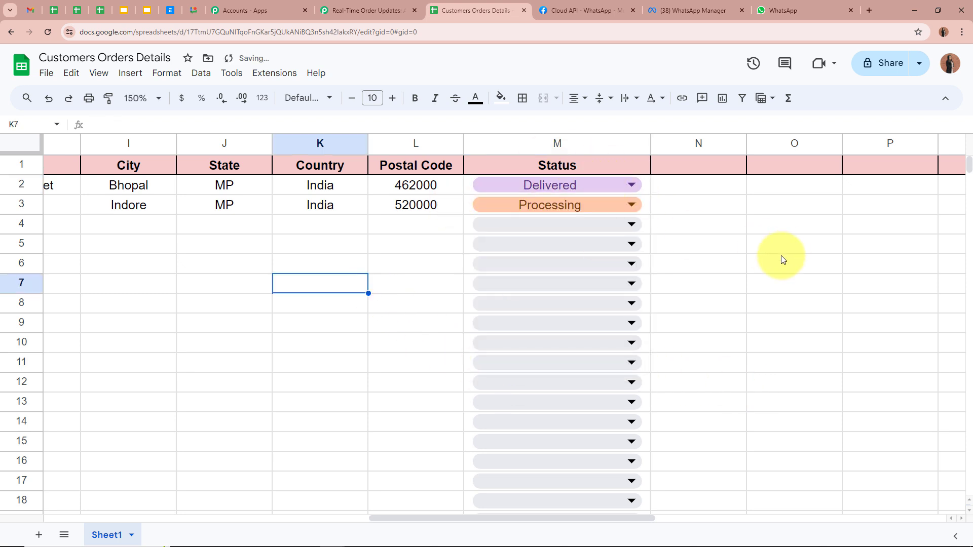
# Step: Review the updated first order row across the sheet's columns
pyautogui.moveTo(509, 519); pyautogui.dragTo(94, 523)
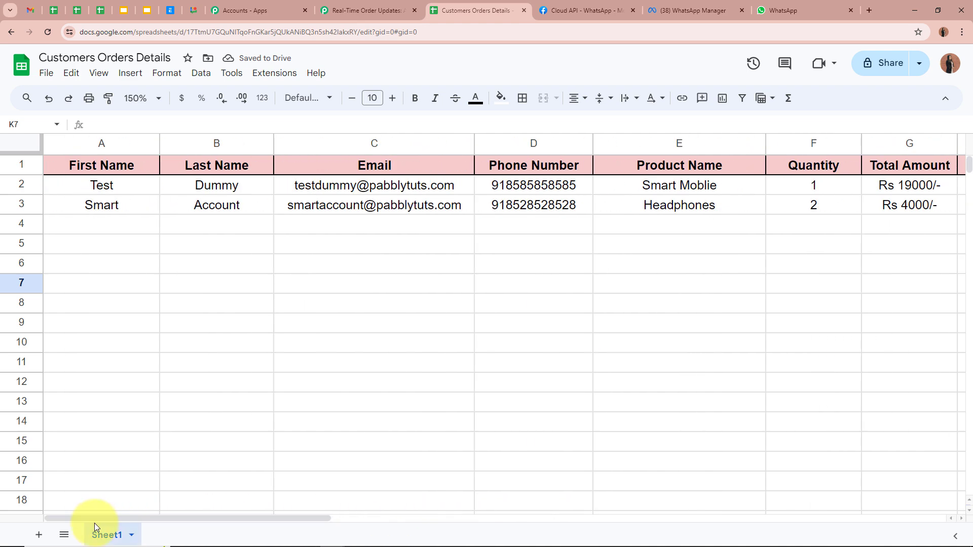
pyautogui.click(370, 328)
pyautogui.click(213, 167)
pyautogui.click(95, 187)
pyautogui.click(208, 186)
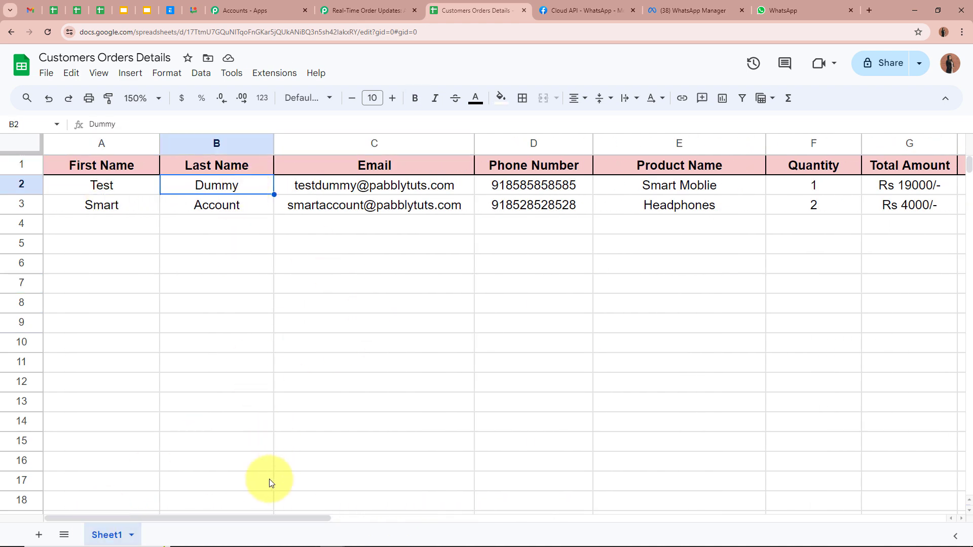
pyautogui.moveTo(267, 520); pyautogui.dragTo(500, 518)
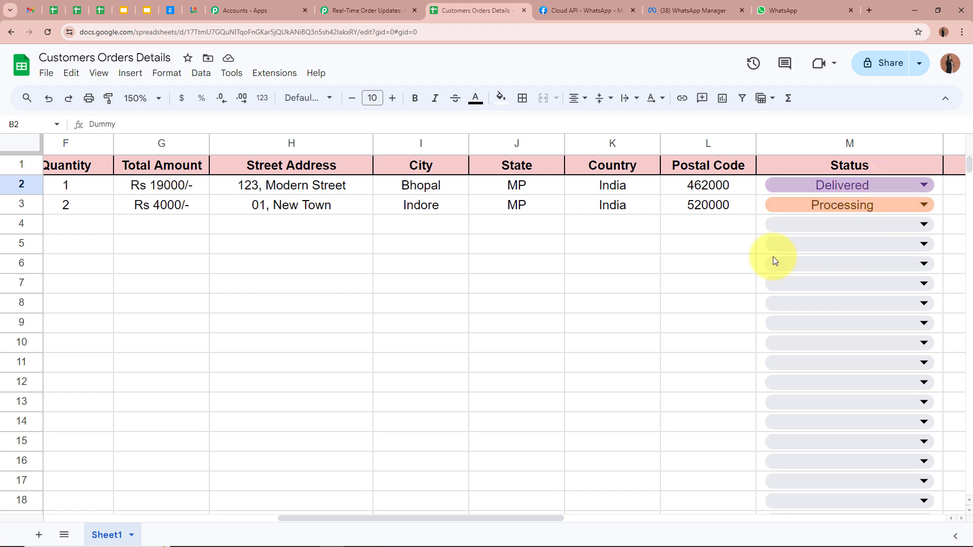
pyautogui.moveTo(350, 517); pyautogui.dragTo(111, 518)
pyautogui.click(224, 290)
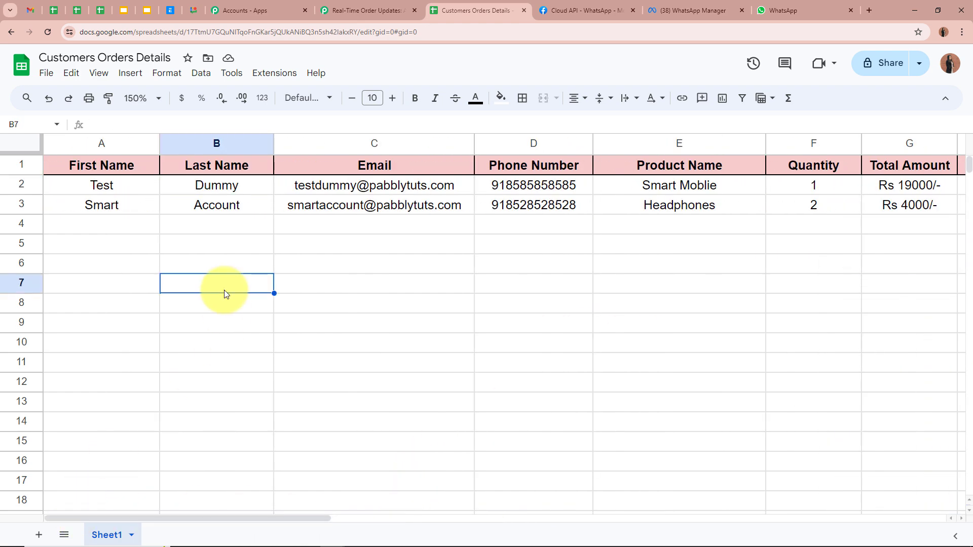
pyautogui.click(130, 186)
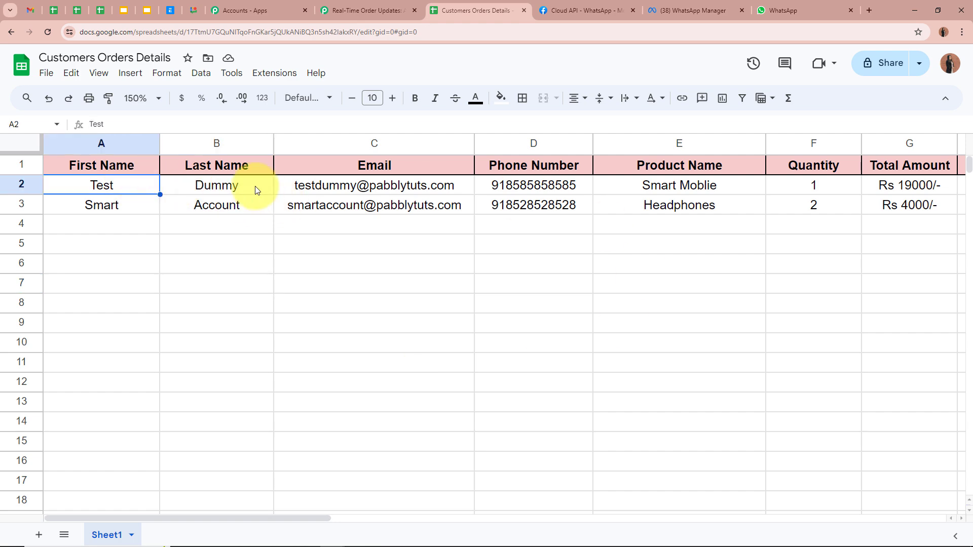
pyautogui.click(255, 187)
pyautogui.moveTo(302, 517); pyautogui.dragTo(177, 521)
# Step: Review the captured First Name, Last Name, Email and Country India values from row 2
pyautogui.click(377, 4)
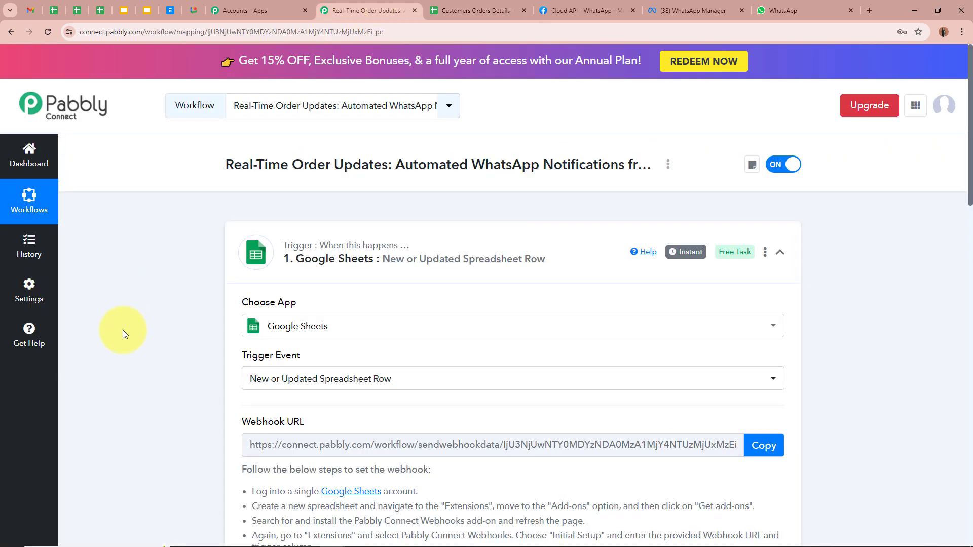
pyautogui.scroll(-10, 122, 330)
pyautogui.scroll(-1, 123, 330)
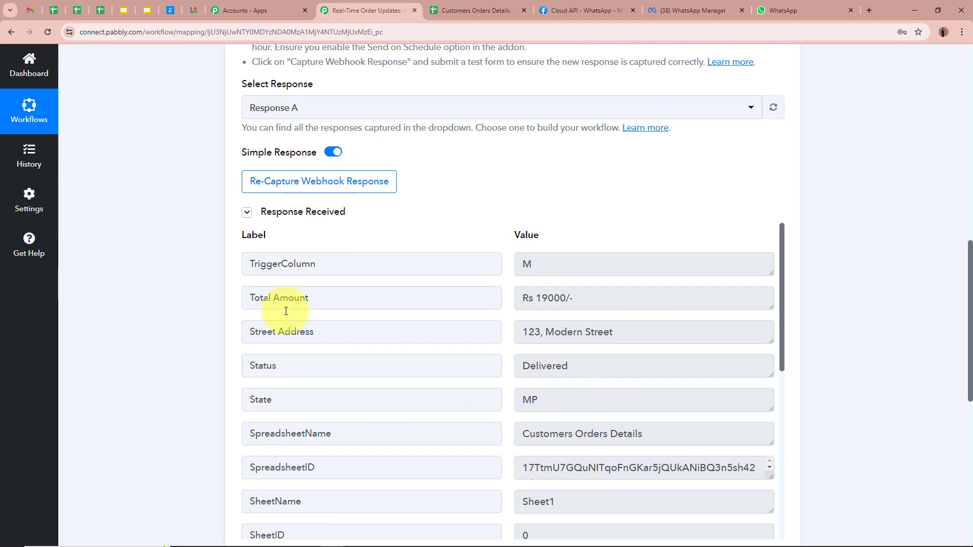
pyautogui.scroll(-2, 44, 293)
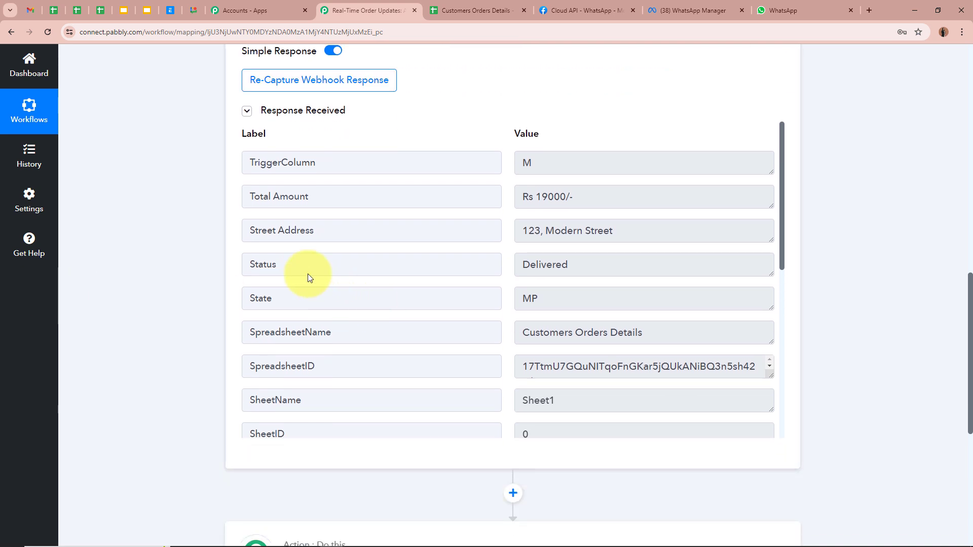
pyautogui.scroll(-7, 457, 323)
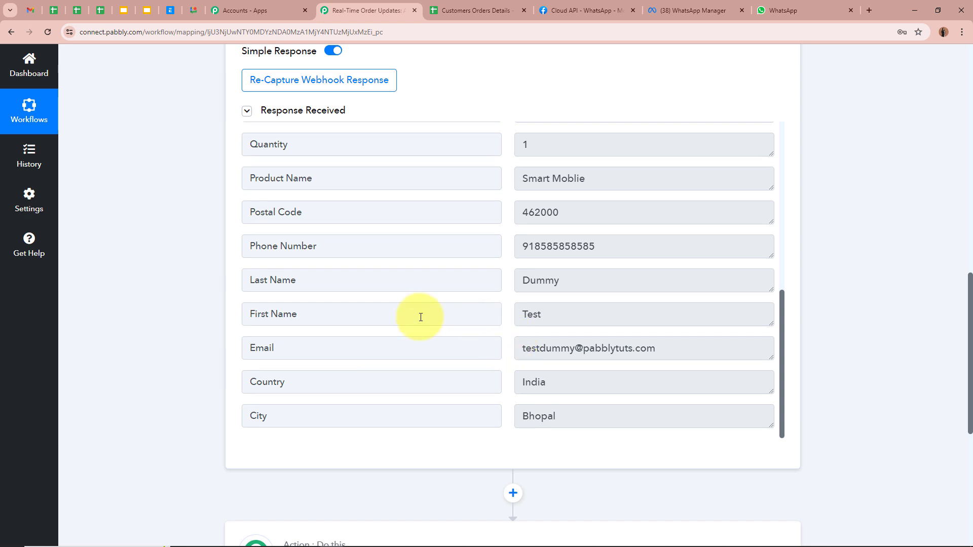
pyautogui.moveTo(580, 313); pyautogui.dragTo(428, 316)
pyautogui.doubleClick(557, 283)
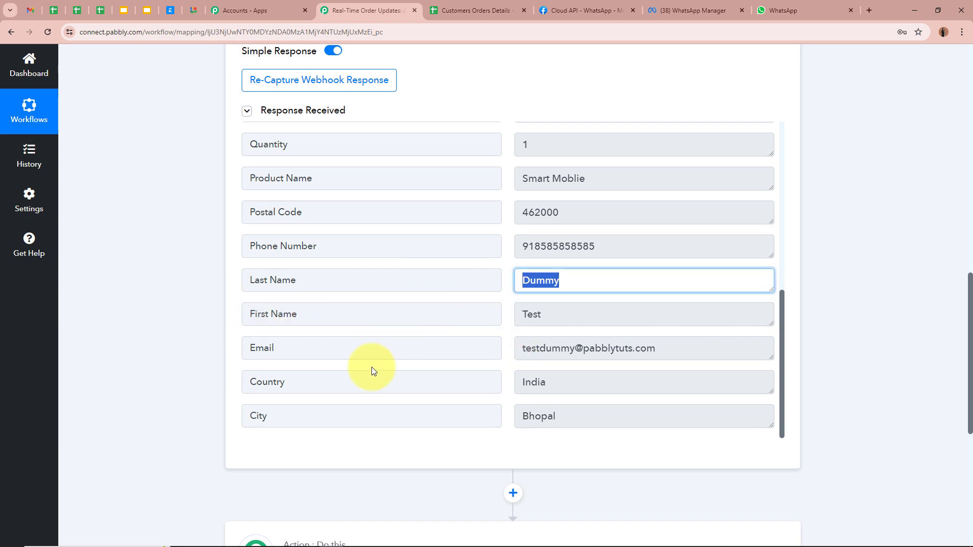
pyautogui.click(677, 346)
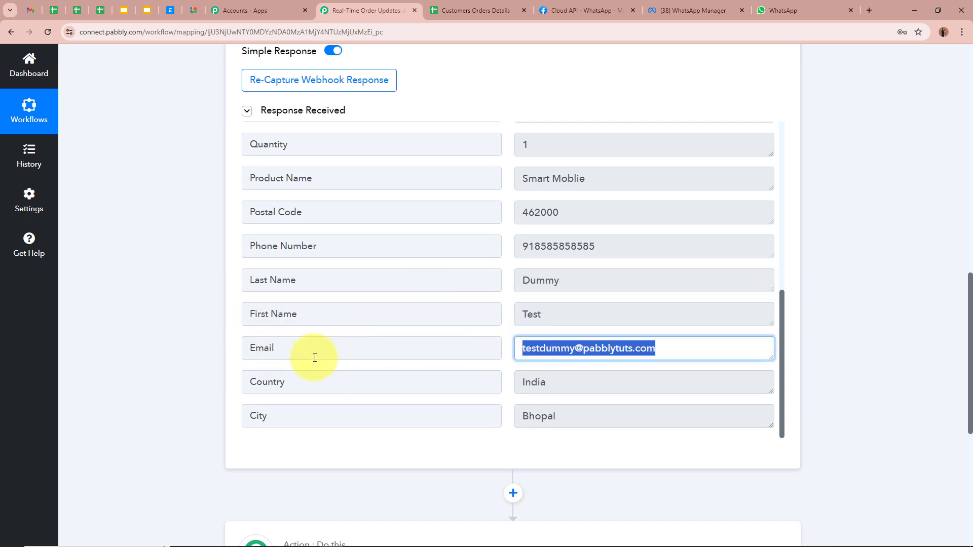
pyautogui.click(550, 382)
pyautogui.moveTo(578, 417); pyautogui.dragTo(457, 413)
# Step: Scroll up through the remaining captured fields to the Status value Delivered
pyautogui.scroll(1, 573, 406)
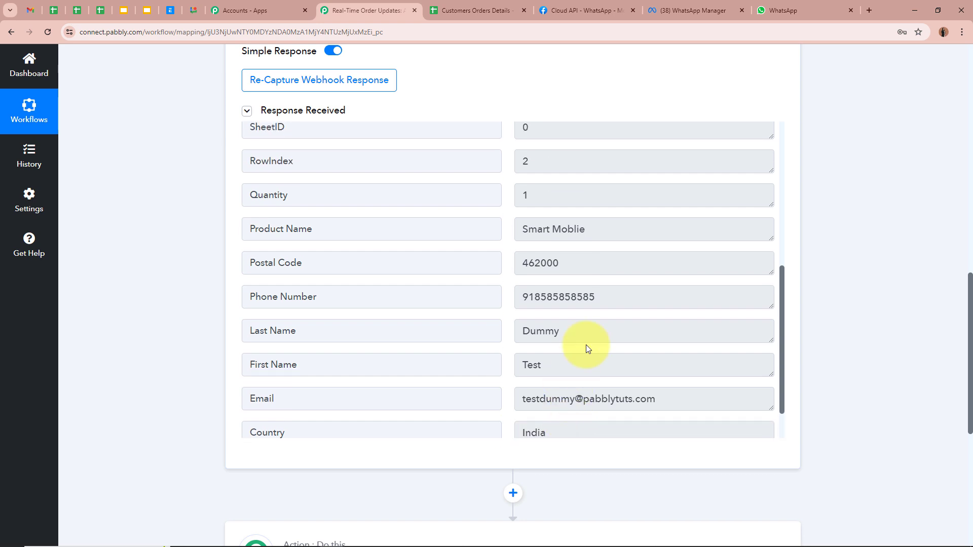
pyautogui.moveTo(620, 297); pyautogui.dragTo(488, 298)
pyautogui.scroll(3, 441, 295)
pyautogui.moveTo(608, 369); pyautogui.dragTo(527, 343)
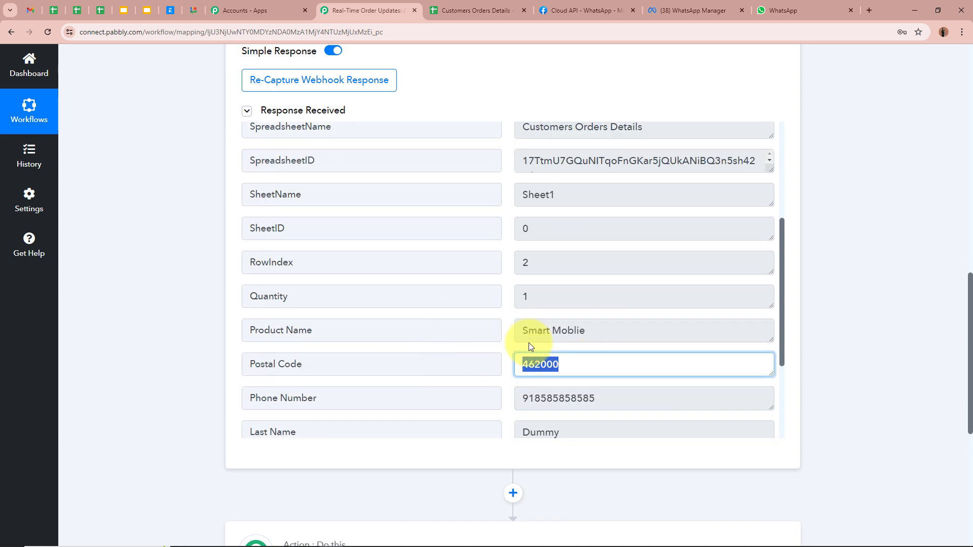
pyautogui.moveTo(588, 330); pyautogui.dragTo(402, 323)
pyautogui.moveTo(600, 297); pyautogui.dragTo(419, 283)
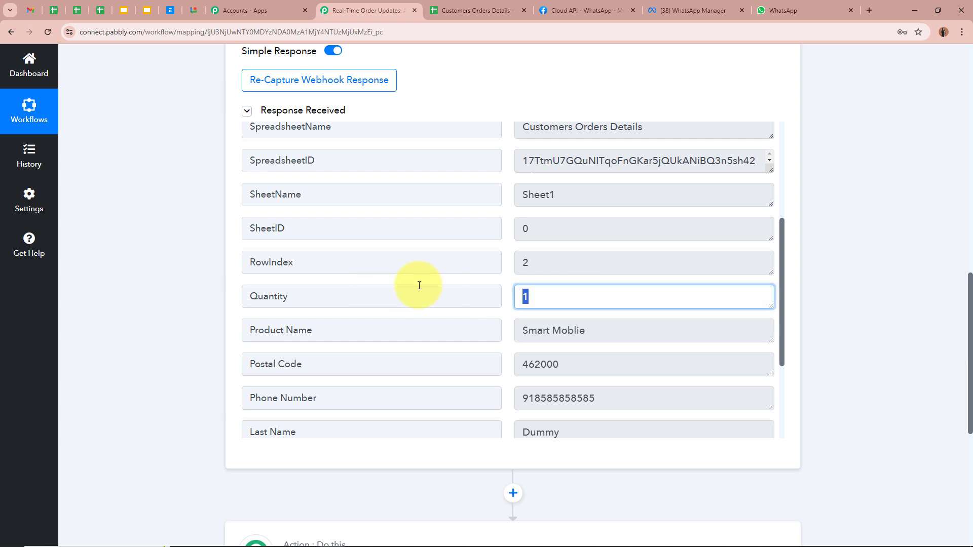
pyautogui.scroll(3, 576, 309)
pyautogui.scroll(1, 582, 303)
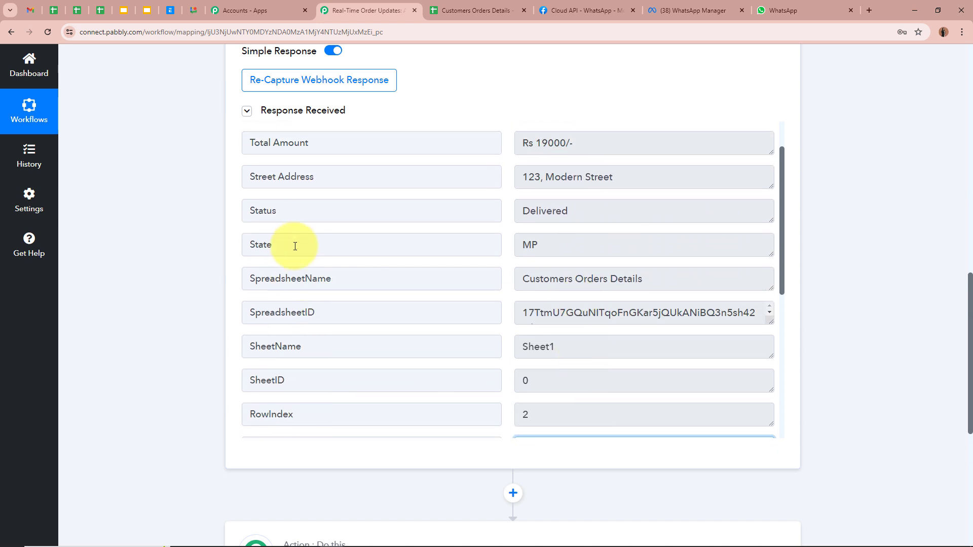
pyautogui.moveTo(599, 211); pyautogui.dragTo(466, 212)
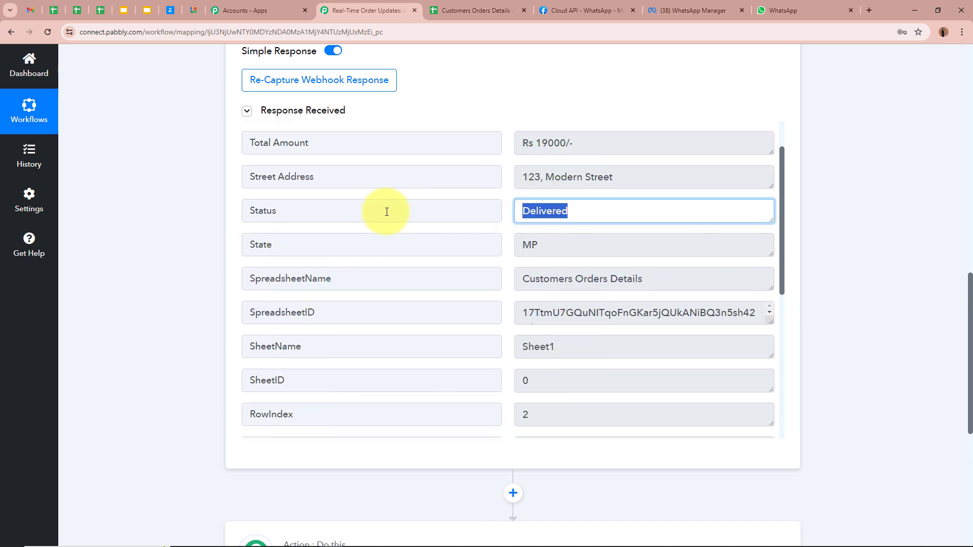
pyautogui.click(547, 211)
# Step: Compare against the Customers Orders Details spreadsheet's columns
pyautogui.click(477, 10)
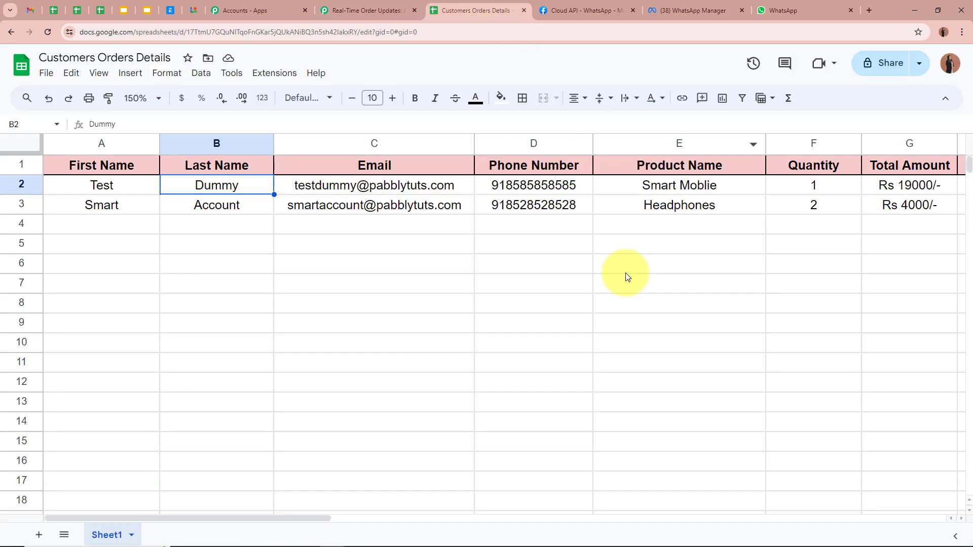
pyautogui.moveTo(307, 519); pyautogui.dragTo(634, 519)
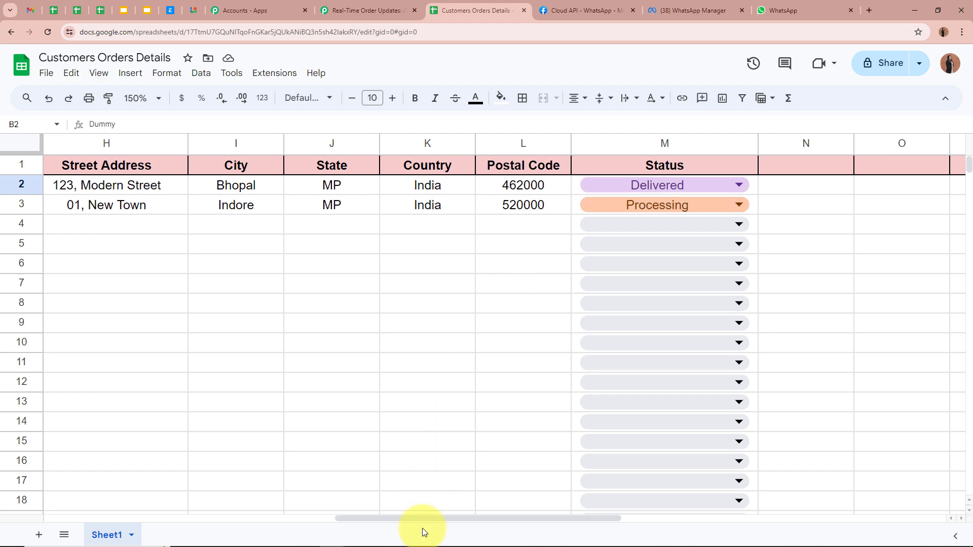
pyautogui.moveTo(420, 518); pyautogui.dragTo(129, 518)
# Step: Check the captured street address, State MP and Total Amount, then collapse the trigger step
pyautogui.click(387, 10)
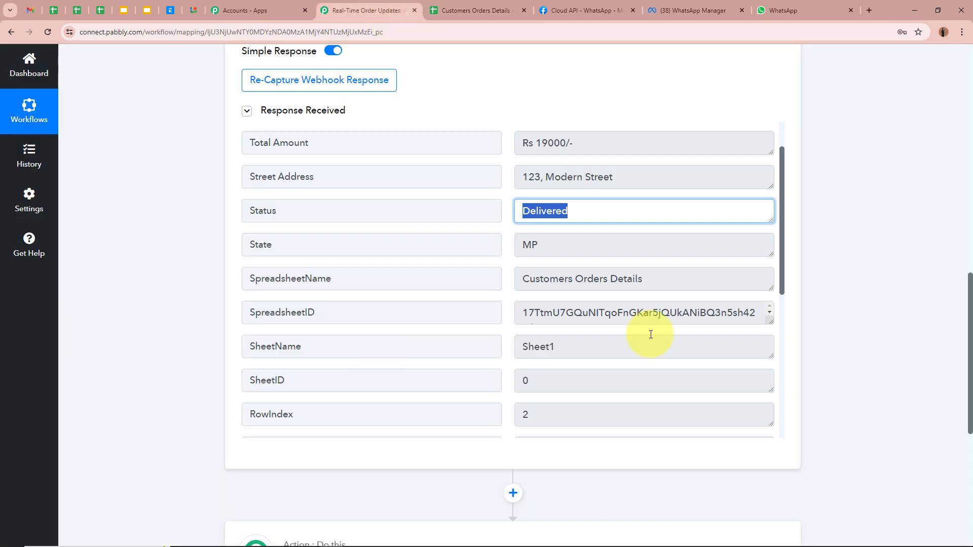
pyautogui.click(131, 231)
pyautogui.click(298, 176)
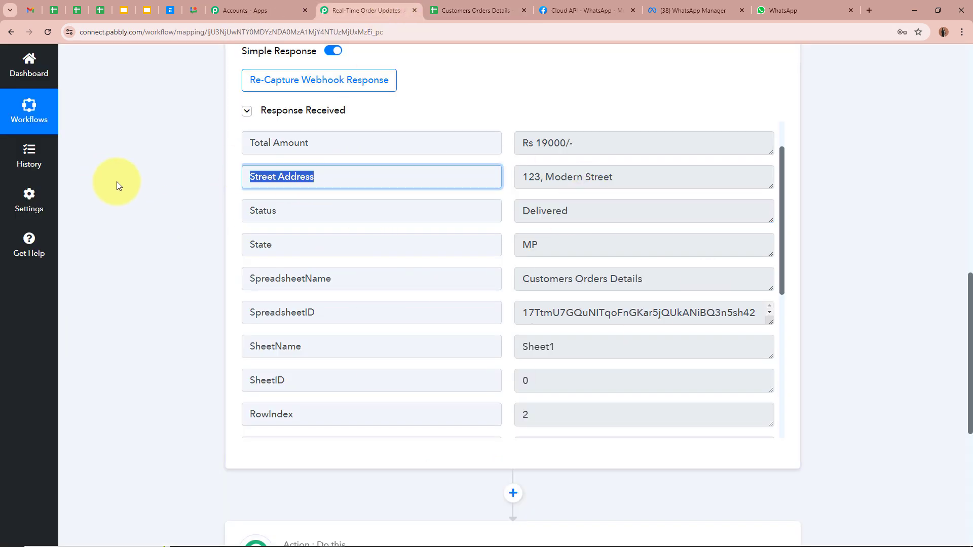
pyautogui.click(638, 171)
pyautogui.click(298, 242)
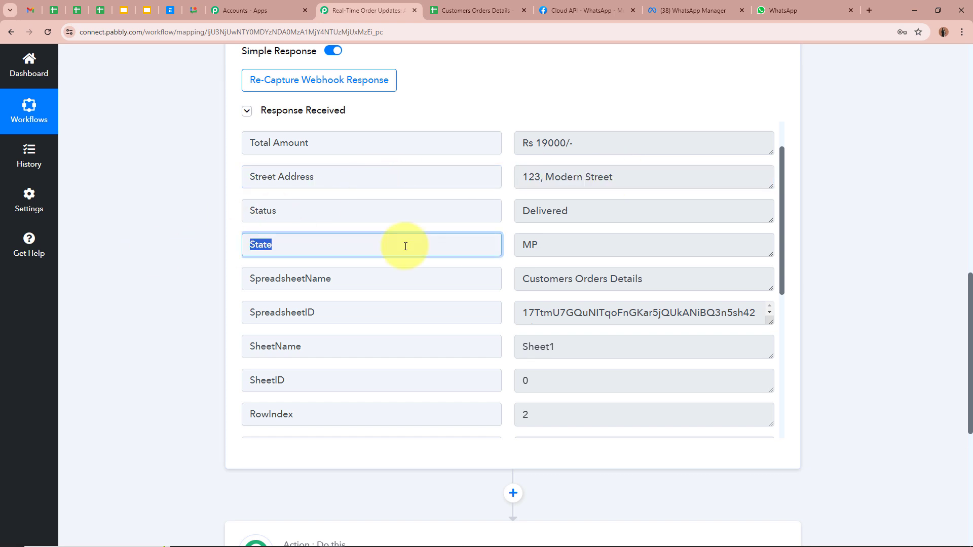
pyautogui.press('Tab')
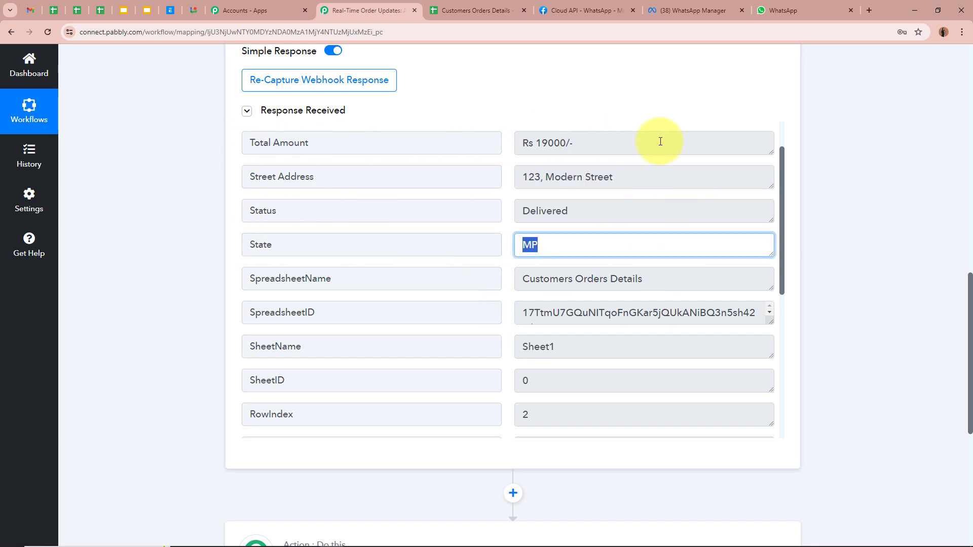
pyautogui.click(660, 143)
pyautogui.scroll(15, 900, 247)
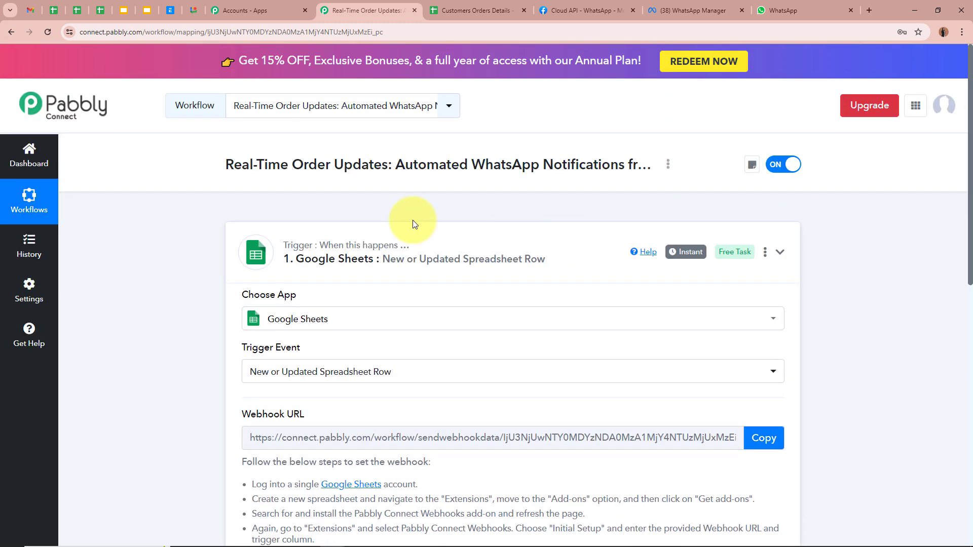
pyautogui.click(413, 223)
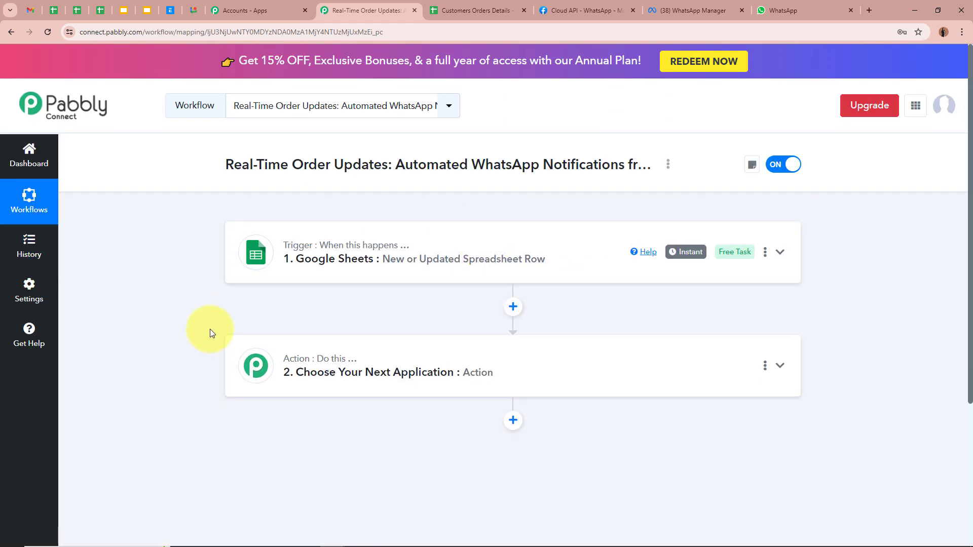
# Step: Scroll the Customers Orders Details sheet across columns A–M and check the first order's name in A2 and B2
pyautogui.click(474, 10)
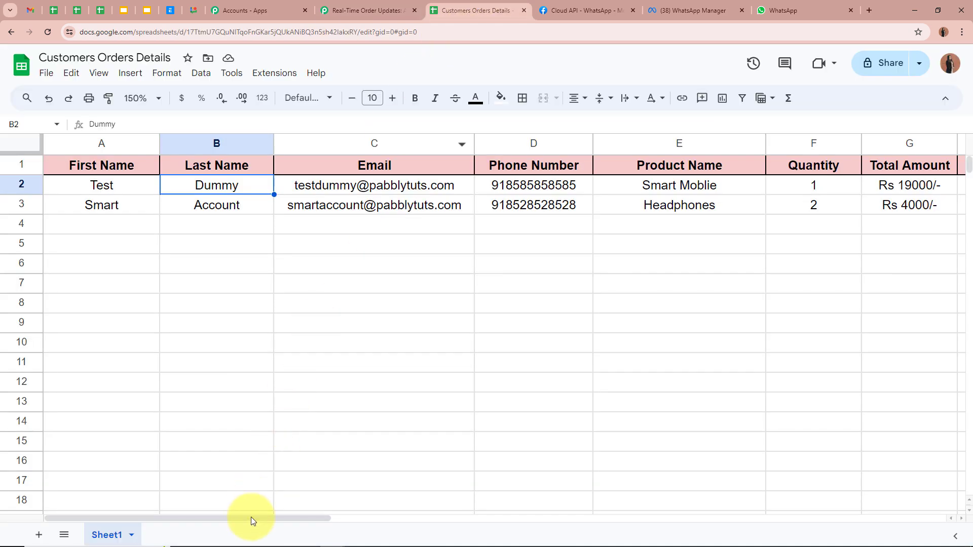
pyautogui.moveTo(251, 518); pyautogui.dragTo(497, 520)
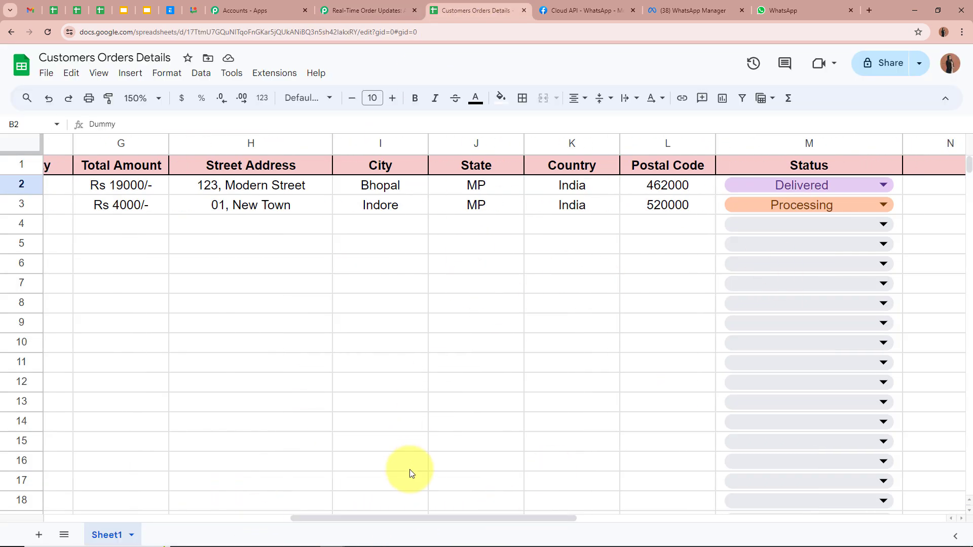
pyautogui.moveTo(429, 518); pyautogui.dragTo(19, 494)
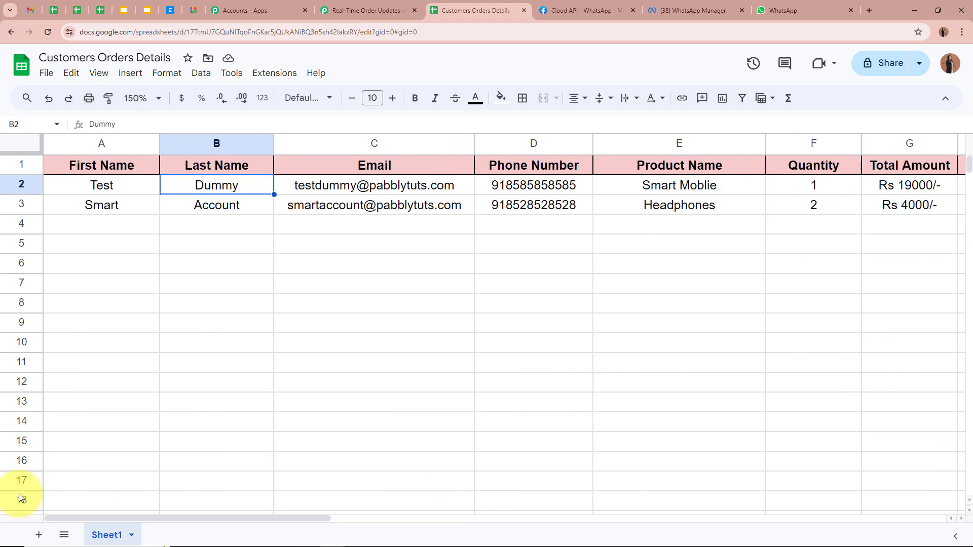
pyautogui.click(82, 191)
pyautogui.click(238, 189)
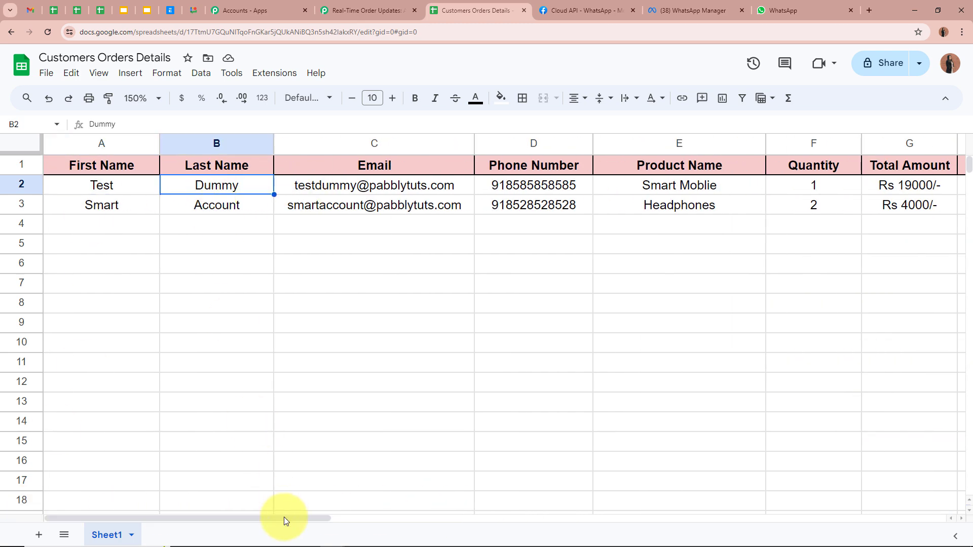
pyautogui.moveTo(284, 517); pyautogui.dragTo(603, 508)
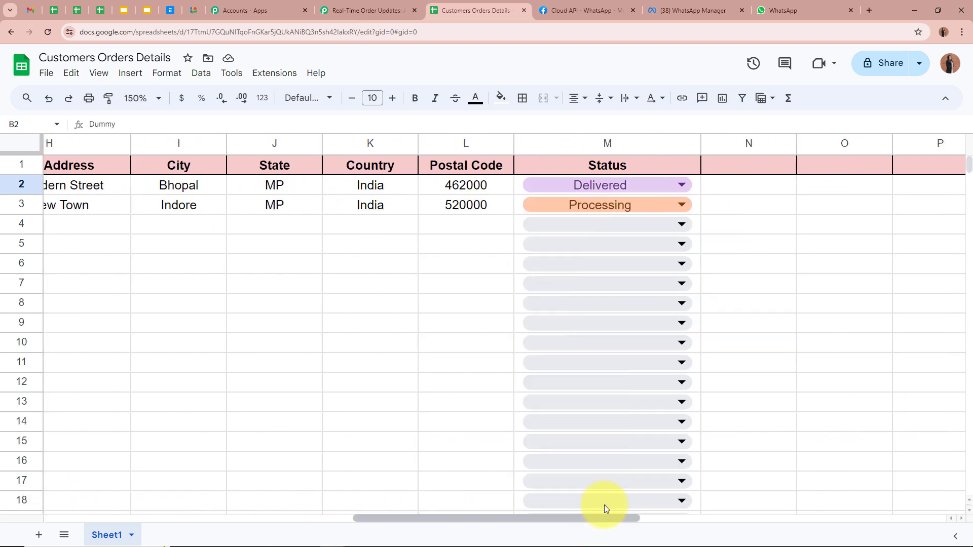
pyautogui.moveTo(453, 516); pyautogui.dragTo(135, 515)
# Step: Set the next action step's app to WhatsApp Cloud API and bring up order_status_template in WhatsApp Manager
pyautogui.click(355, 10)
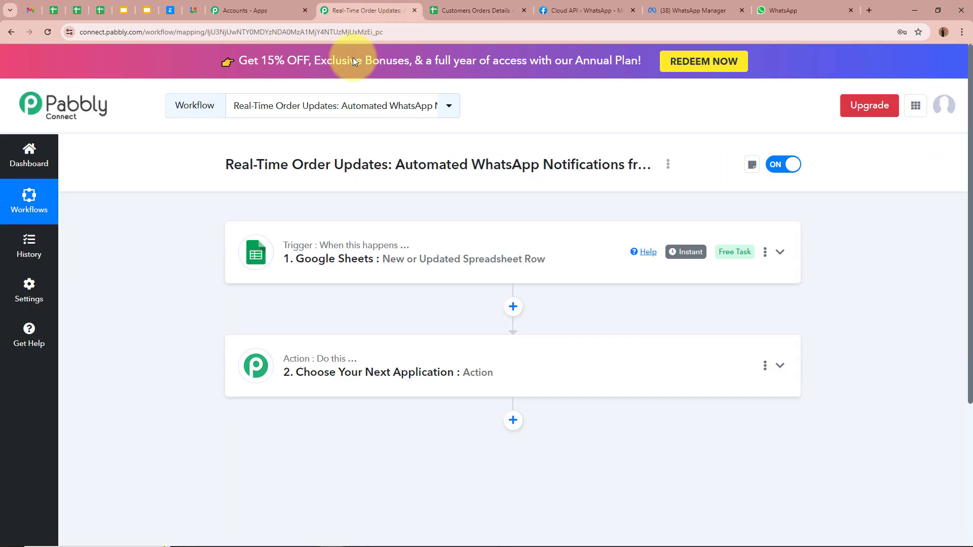
pyautogui.click(523, 375)
pyautogui.write('Whats')
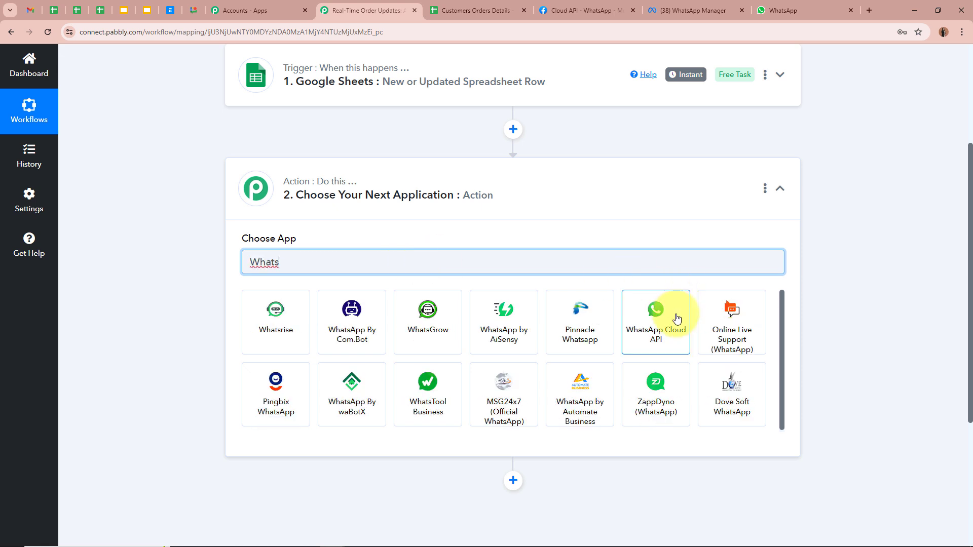
pyautogui.click(670, 319)
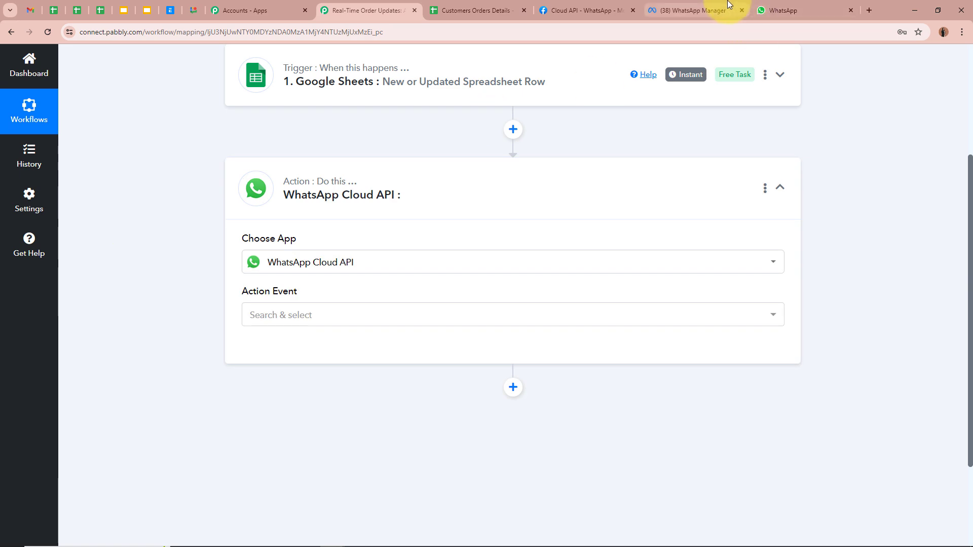
pyautogui.click(709, 10)
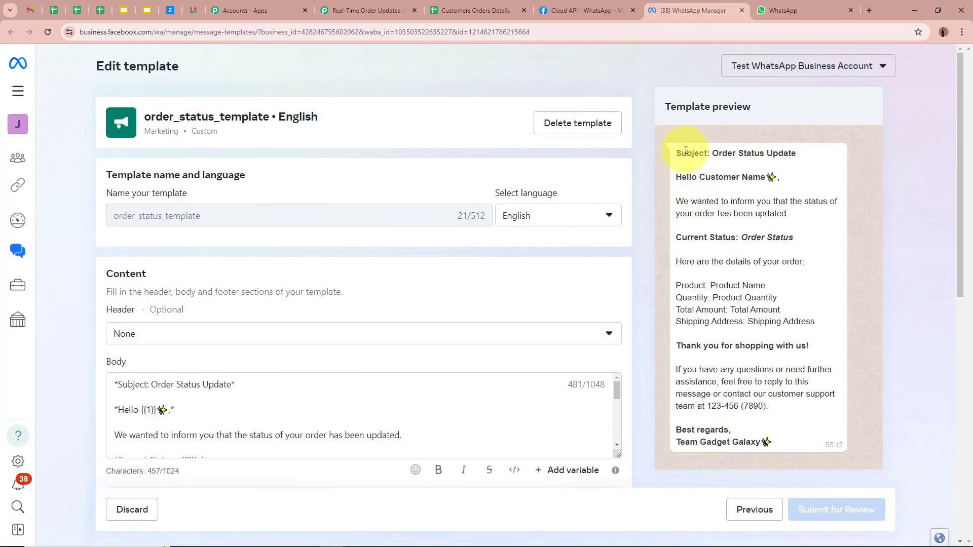
# Step: Read through the order_status_template preview message, then return to the Pabbly workflow
pyautogui.moveTo(679, 151); pyautogui.dragTo(843, 417)
pyautogui.click(816, 355)
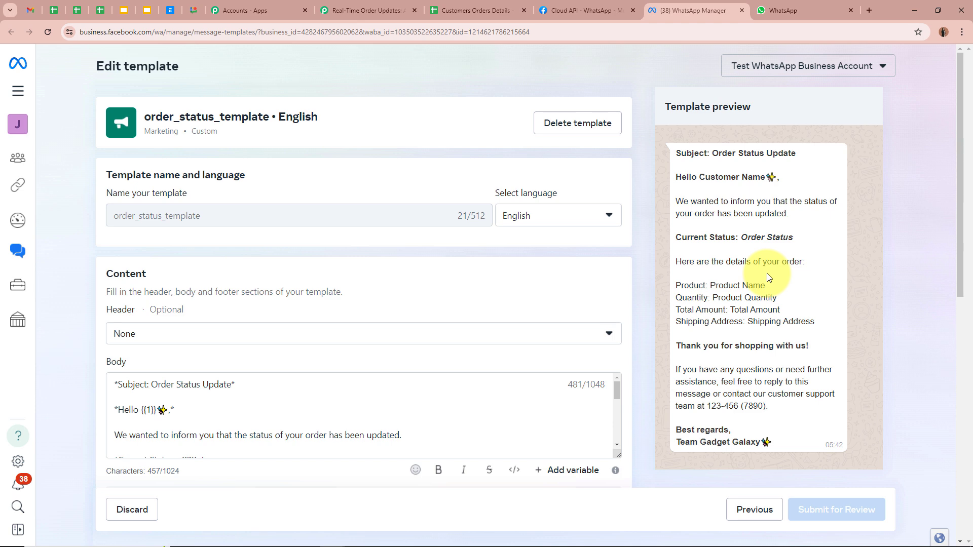
pyautogui.click(364, 10)
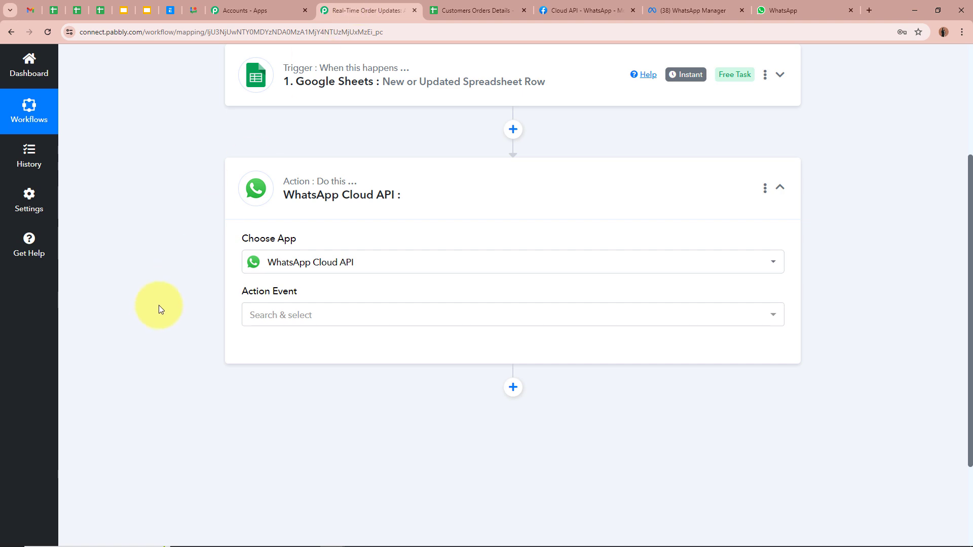
# Step: Set the WhatsApp Cloud API action event to Send Template Message
pyautogui.click(326, 315)
pyautogui.click(326, 373)
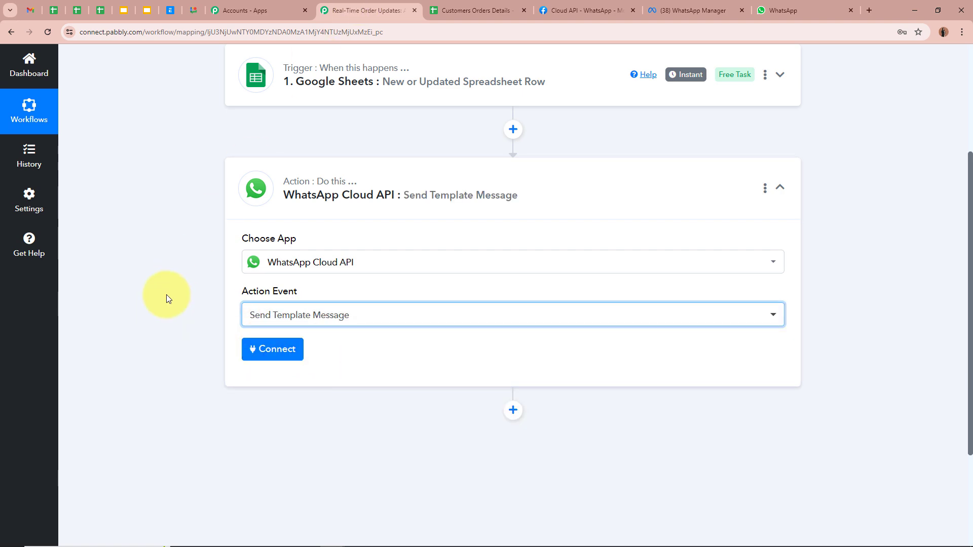
pyautogui.click(723, 4)
pyautogui.click(380, 10)
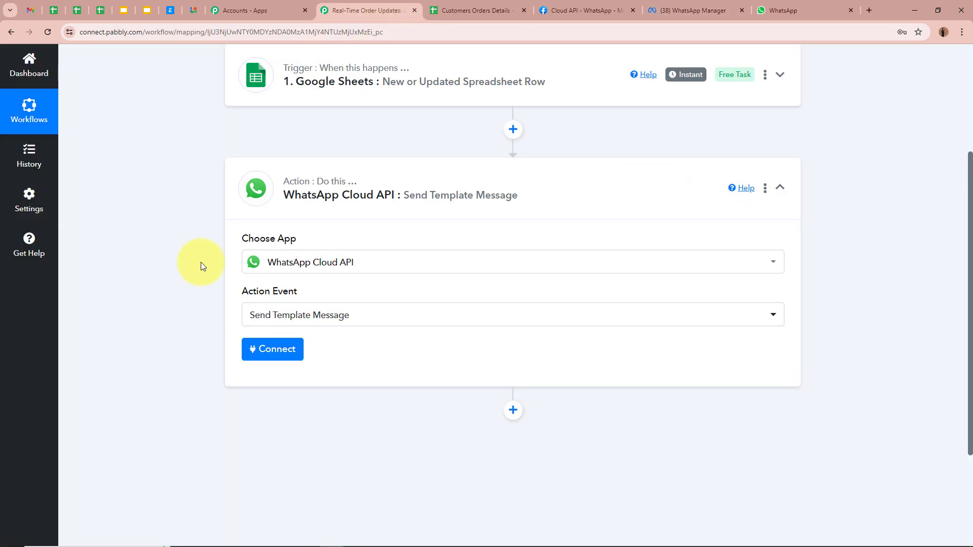
pyautogui.scroll(-2, 175, 290)
pyautogui.scroll(3, 175, 291)
# Step: Start adding a new WhatsApp Cloud API connection and bring up the access-token help
pyautogui.click(272, 400)
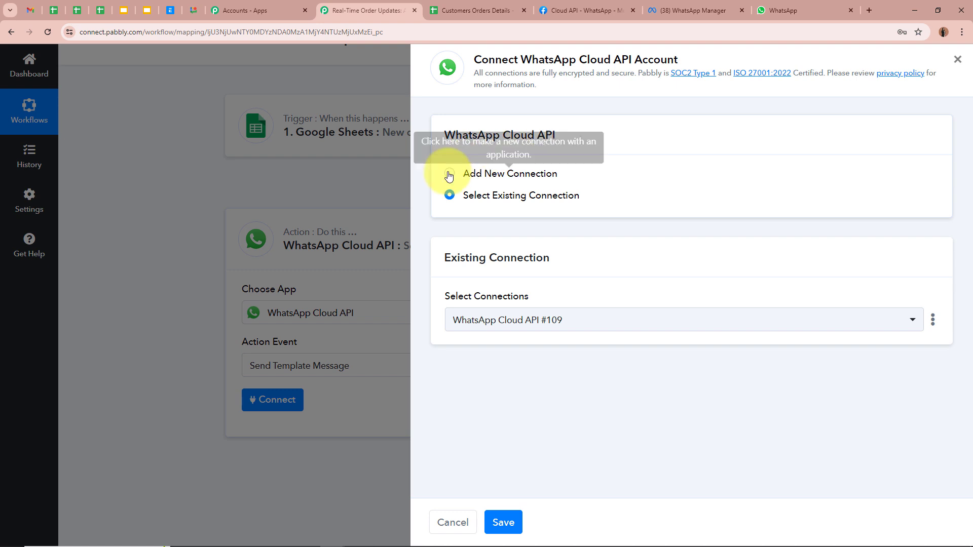
pyautogui.click(449, 174)
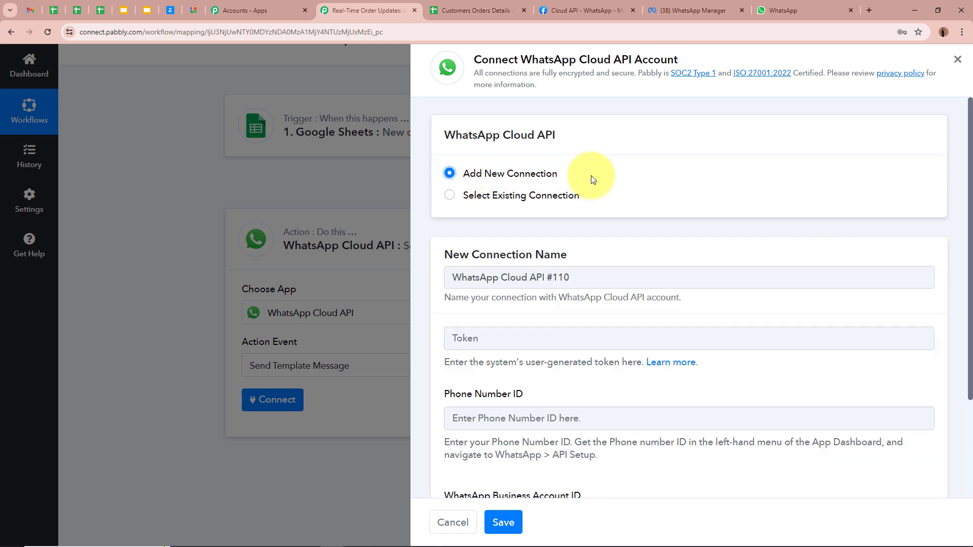
pyautogui.scroll(-3, 591, 175)
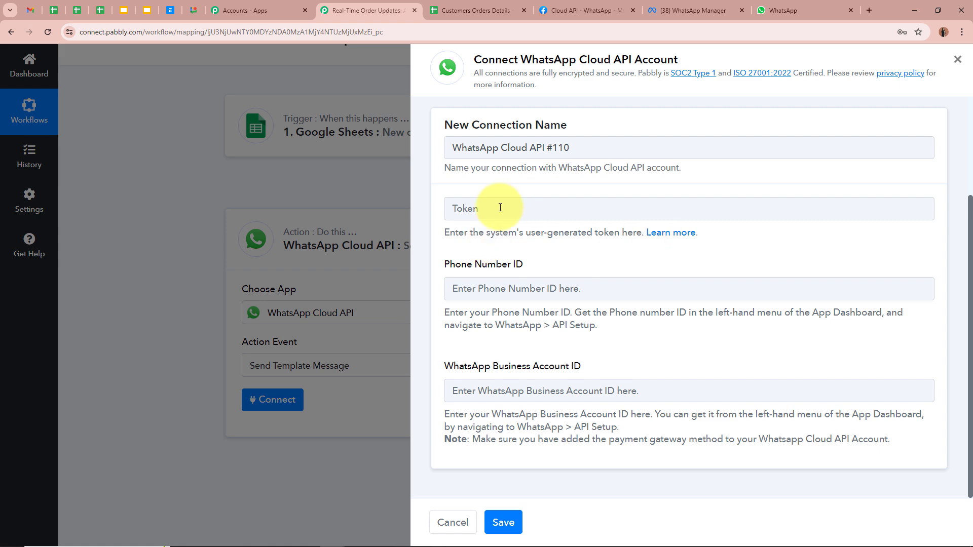
pyautogui.click(659, 234)
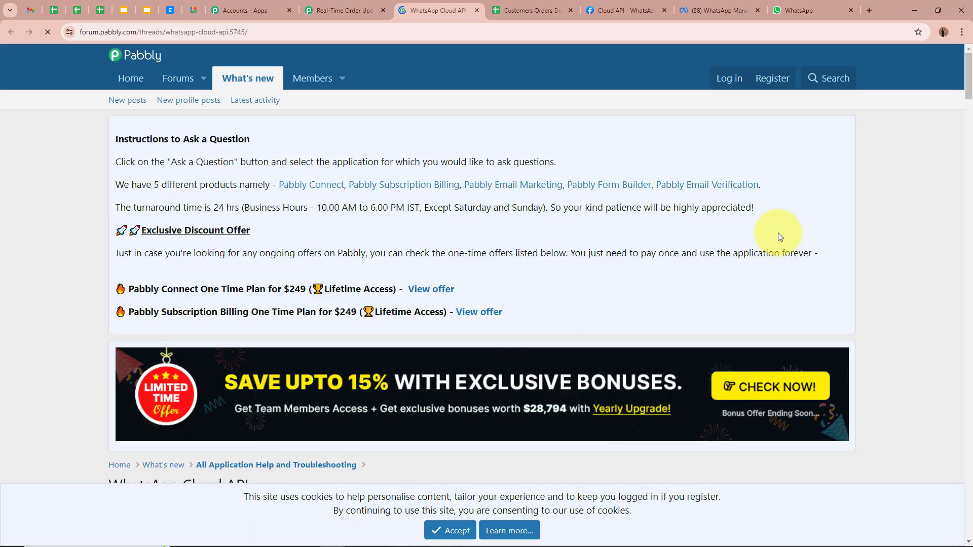
# Step: Read the forum thread's setup video section, comparing it with the connection form
pyautogui.scroll(-2, 94, 227)
pyautogui.scroll(-5, 93, 227)
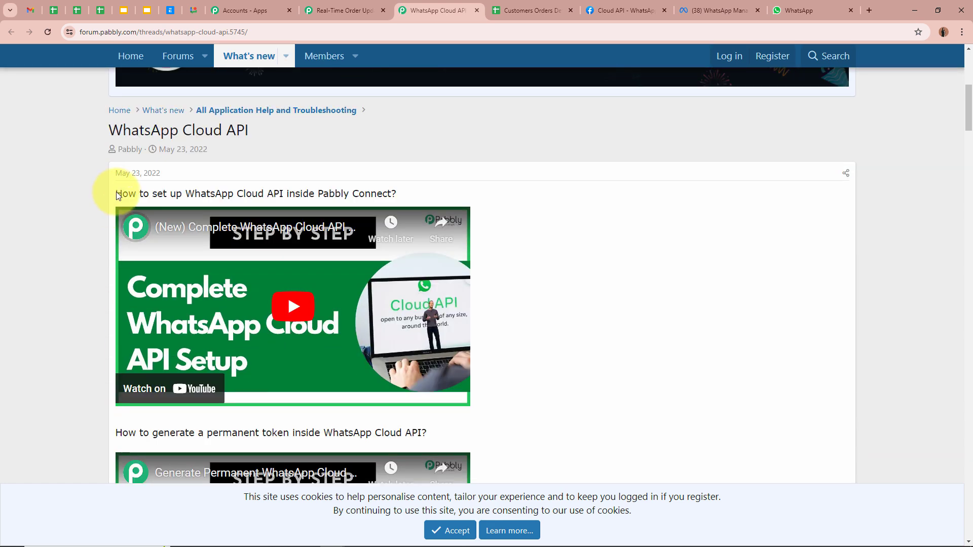
pyautogui.moveTo(116, 194); pyautogui.dragTo(419, 195)
pyautogui.click(74, 196)
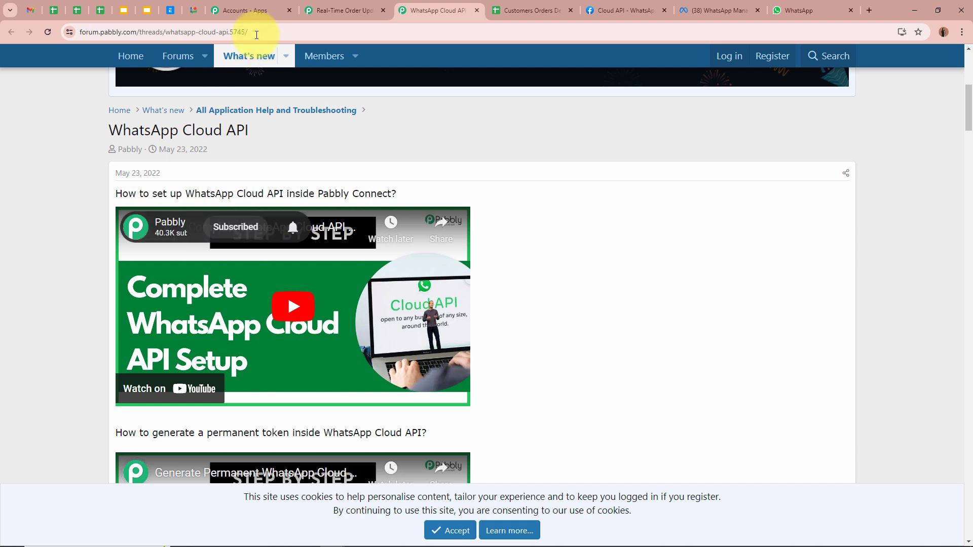
pyautogui.click(345, 10)
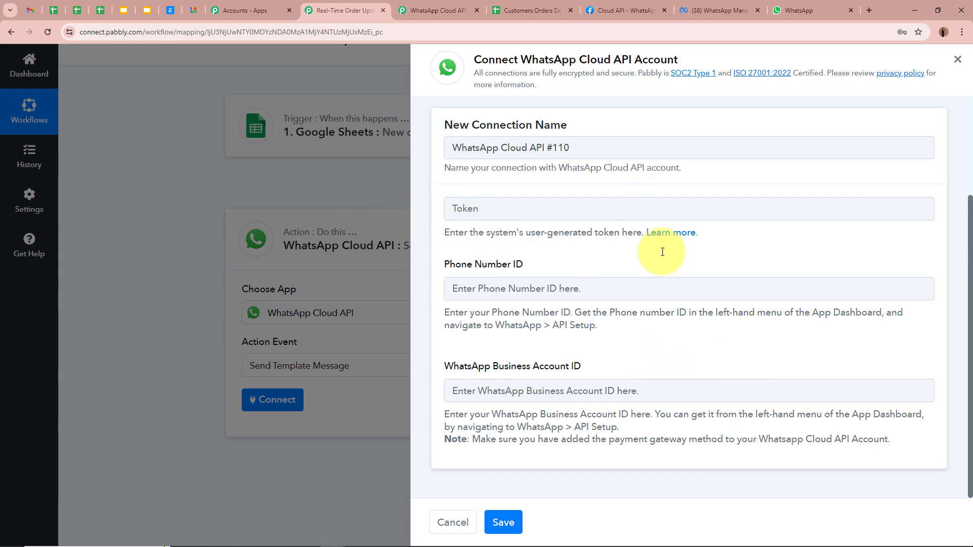
pyautogui.click(437, 10)
pyautogui.click(346, 11)
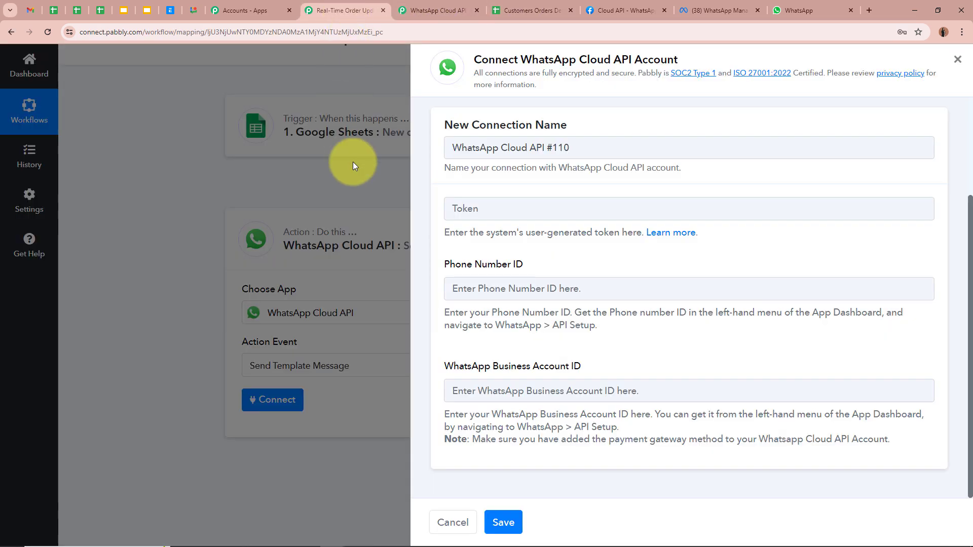
pyautogui.click(437, 10)
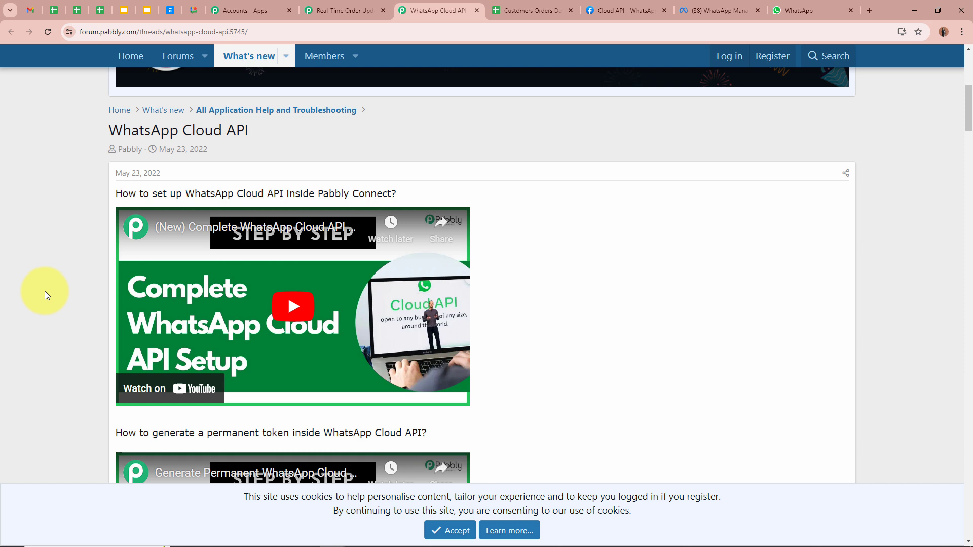
# Step: Read the permanent token video section, then close the forum thread
pyautogui.scroll(-4, 45, 290)
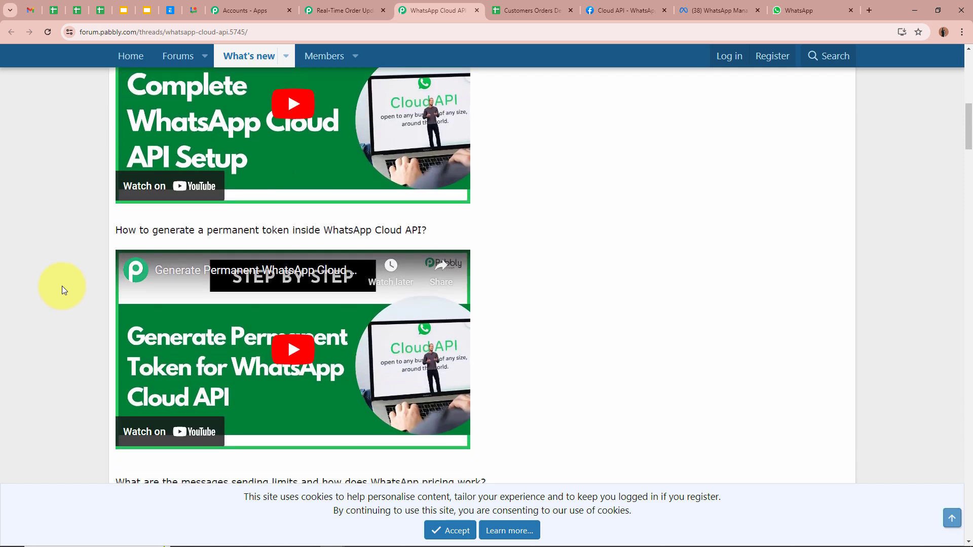
pyautogui.moveTo(120, 231); pyautogui.dragTo(508, 229)
pyautogui.click(59, 303)
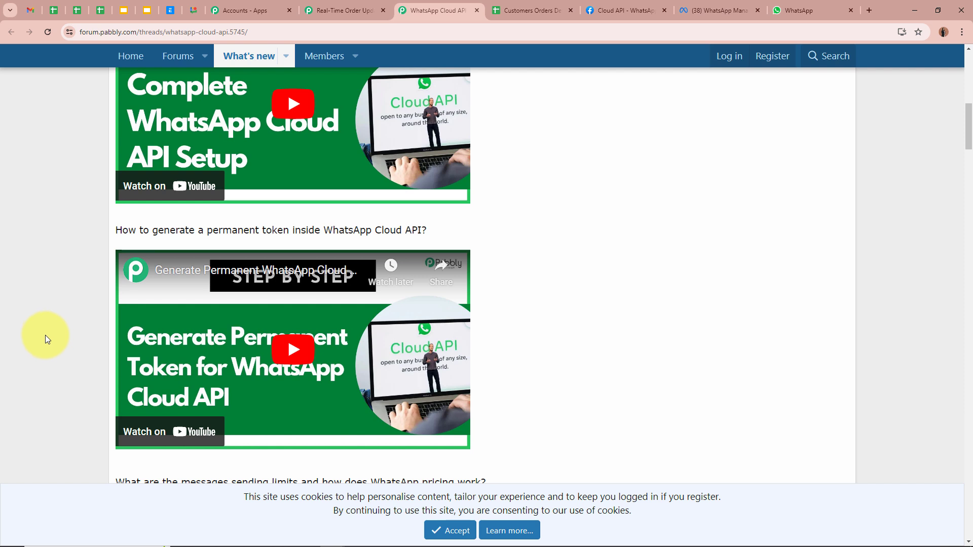
pyautogui.scroll(-8, 57, 316)
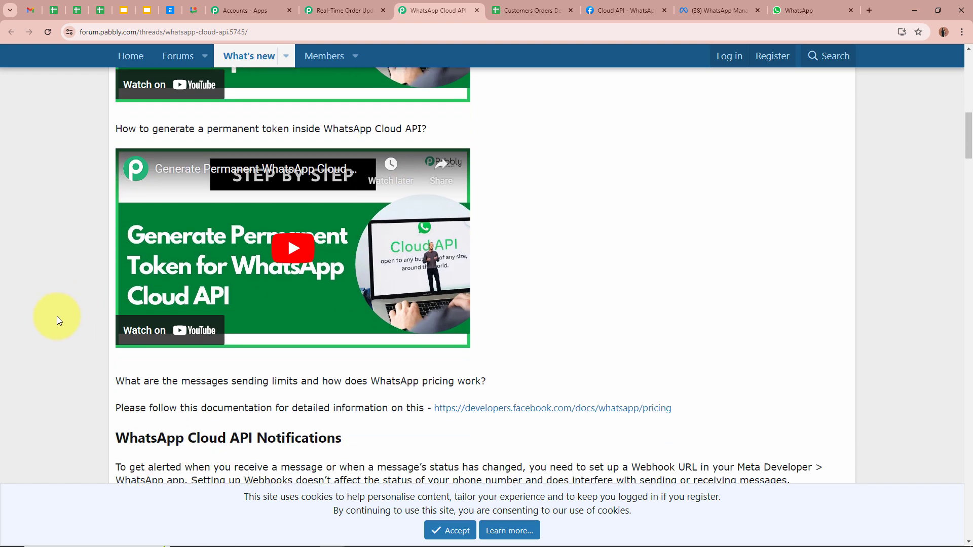
pyautogui.scroll(-5, 466, 289)
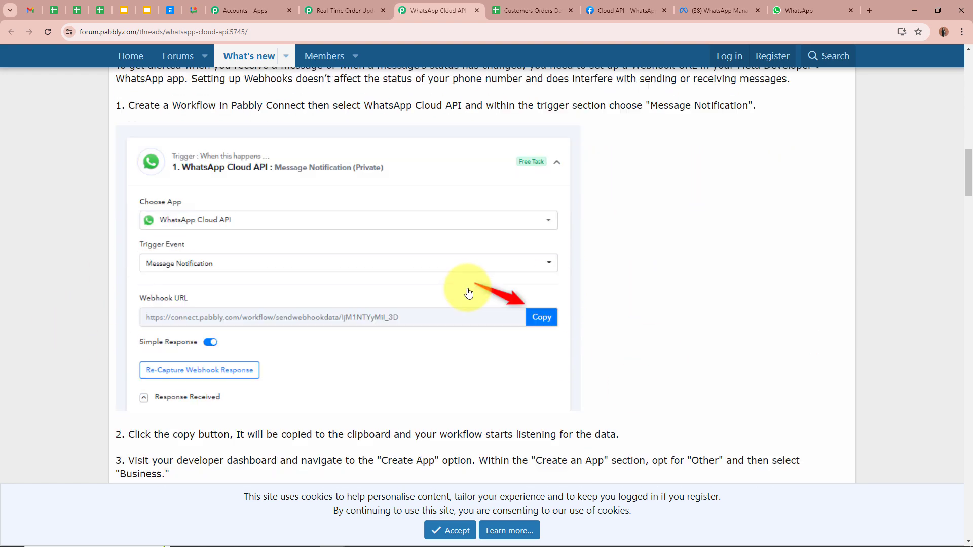
pyautogui.scroll(16, 828, 353)
pyautogui.scroll(5, 827, 354)
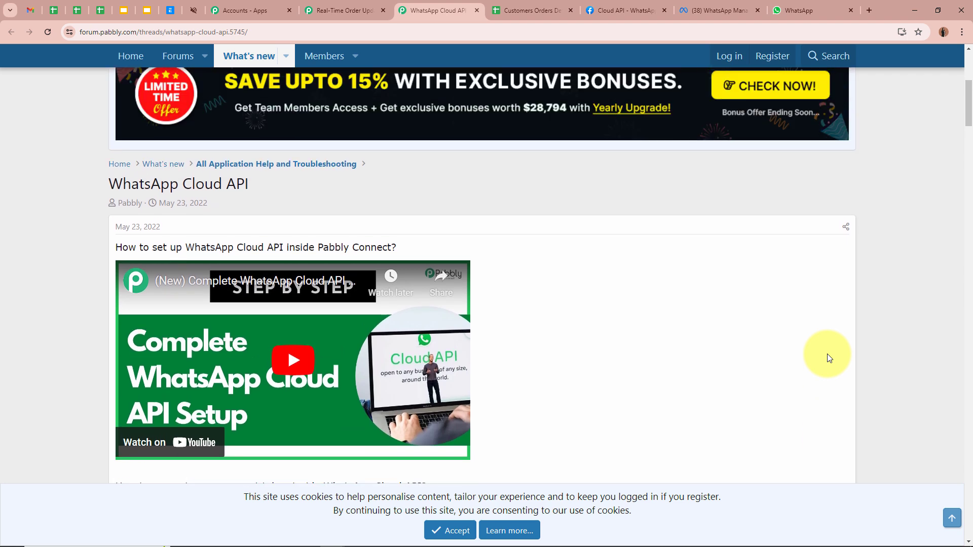
pyautogui.click(475, 9)
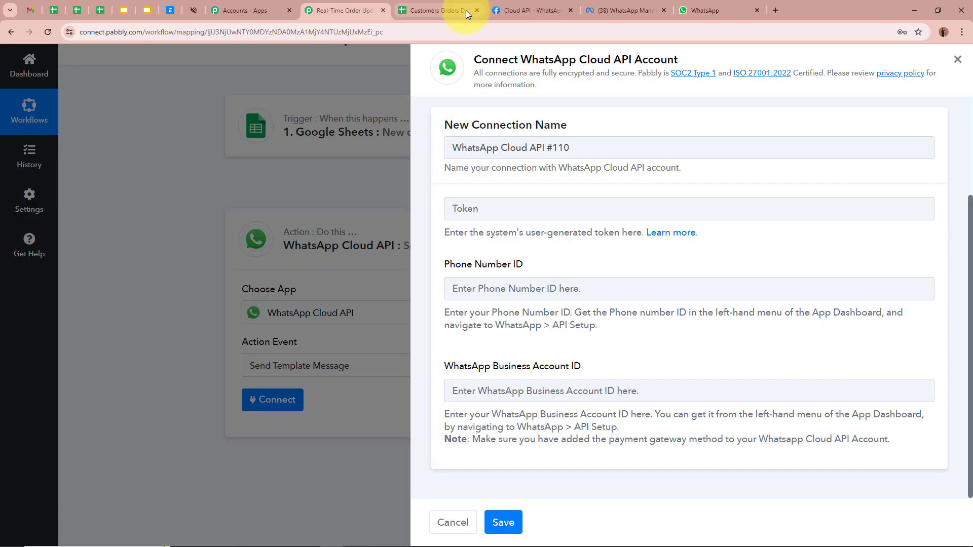
# Step: Copy the temporary access token from Meta's API Setup page into the connection's token field
pyautogui.click(521, 8)
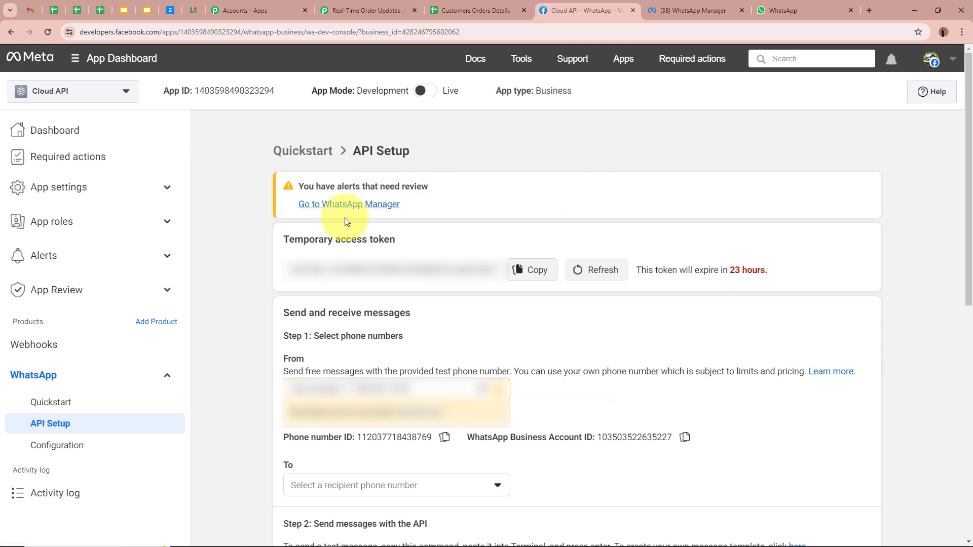
pyautogui.doubleClick(370, 240)
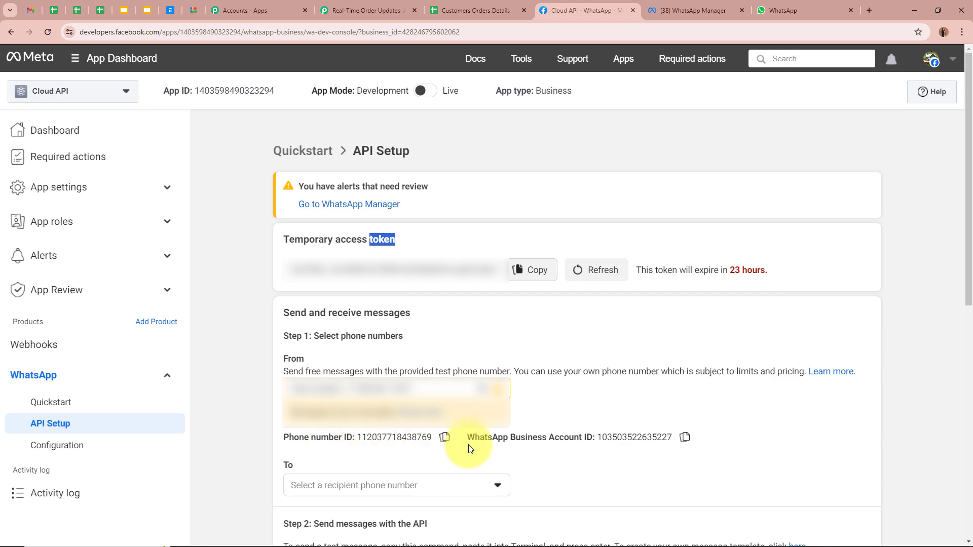
pyautogui.click(349, 10)
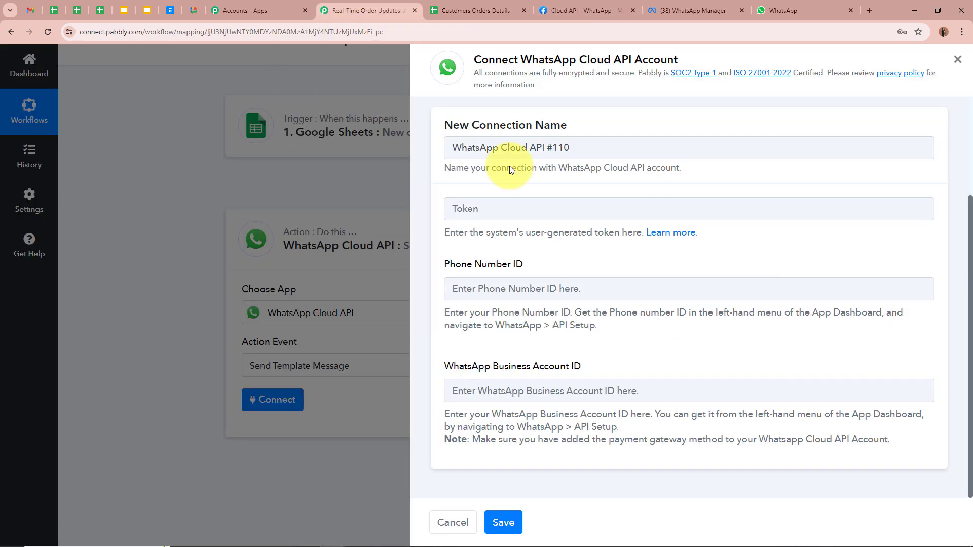
pyautogui.click(572, 11)
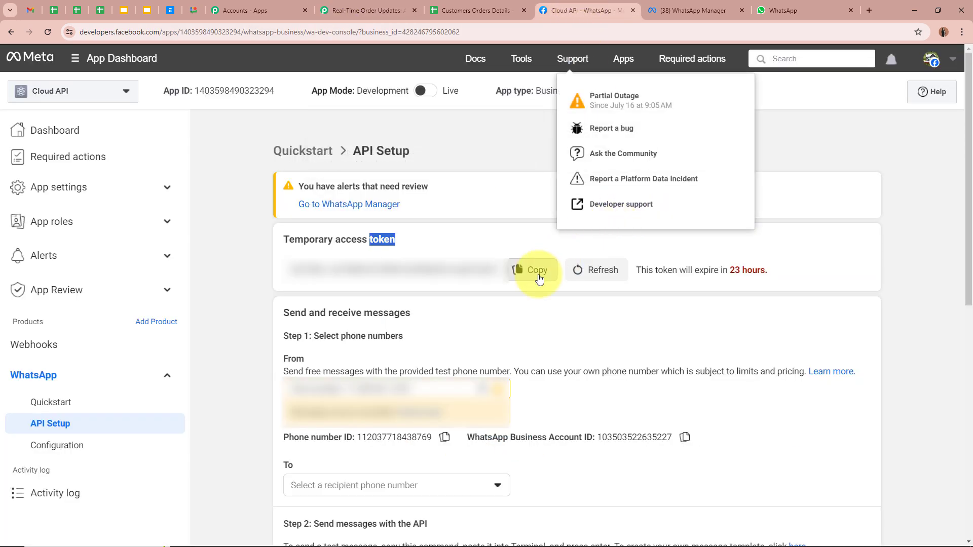
pyautogui.click(527, 266)
pyautogui.moveTo(282, 239); pyautogui.dragTo(439, 243)
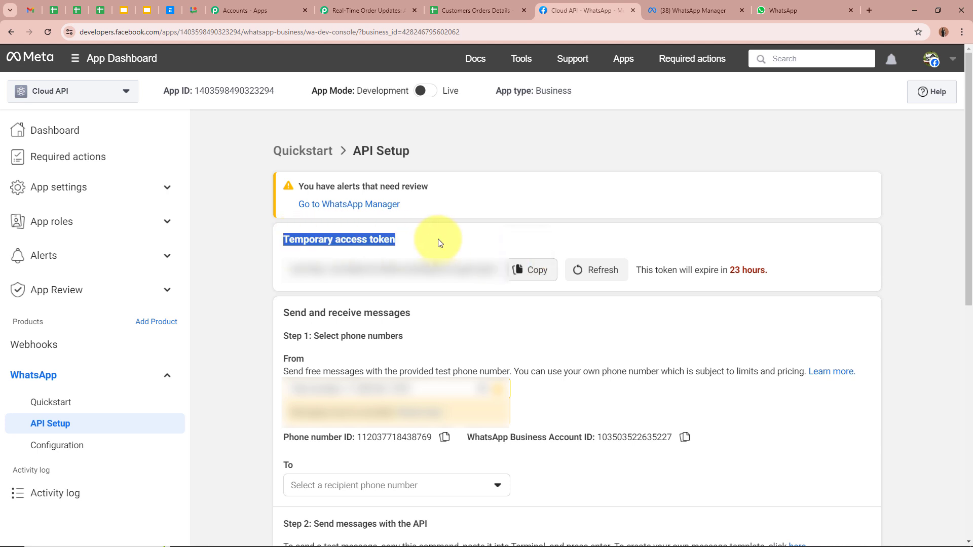
pyautogui.click(439, 243)
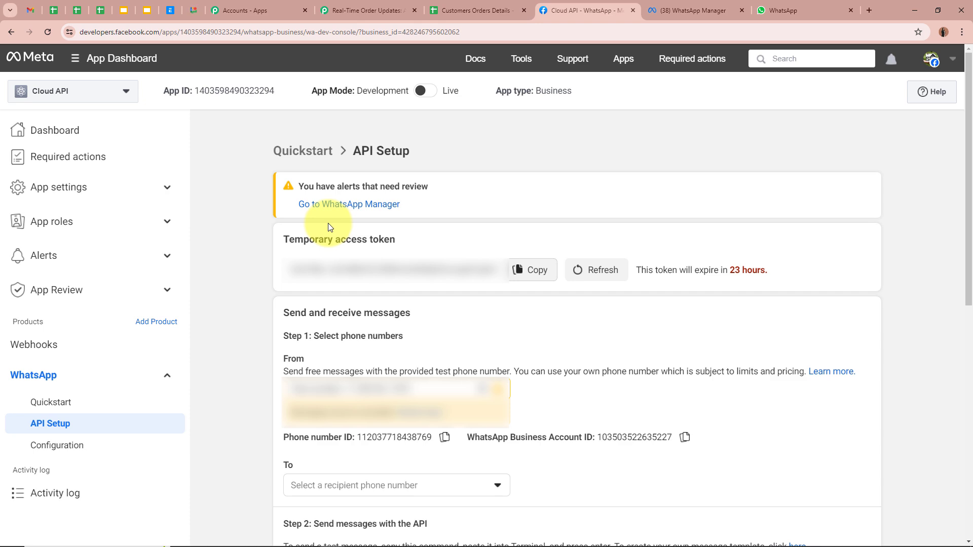
pyautogui.click(390, 12)
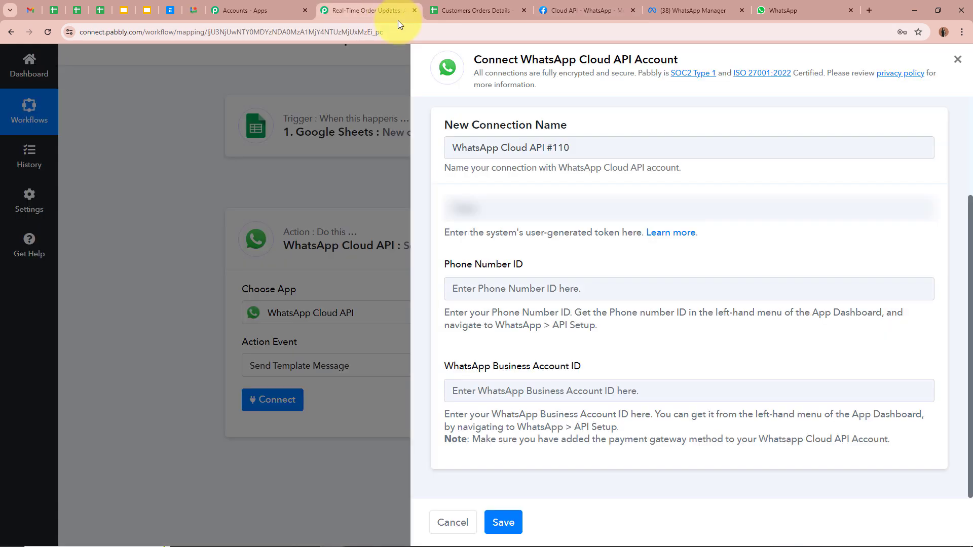
pyautogui.click(578, 208)
pyautogui.hotkey('ctrl', 'v')
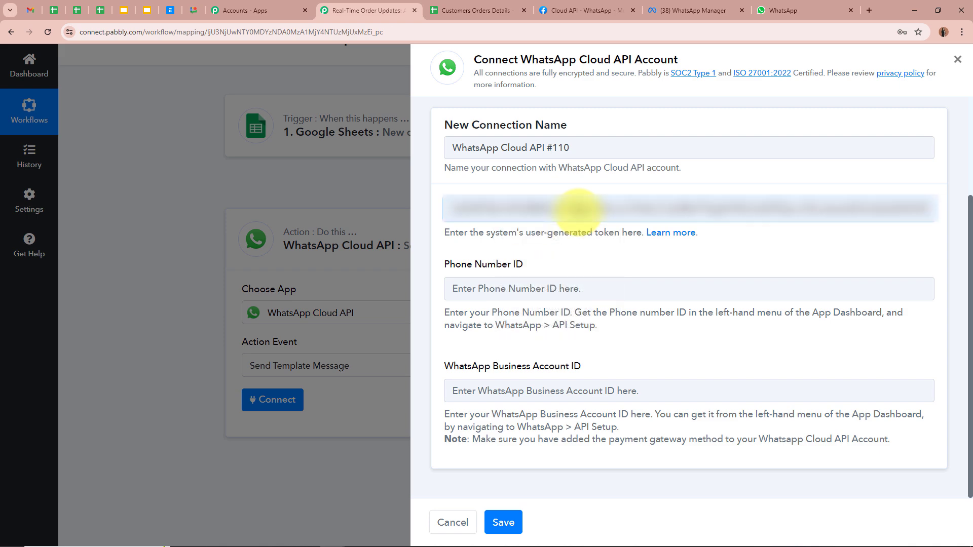
# Step: Copy the Phone Number ID from Meta into the connection form
pyautogui.click(561, 286)
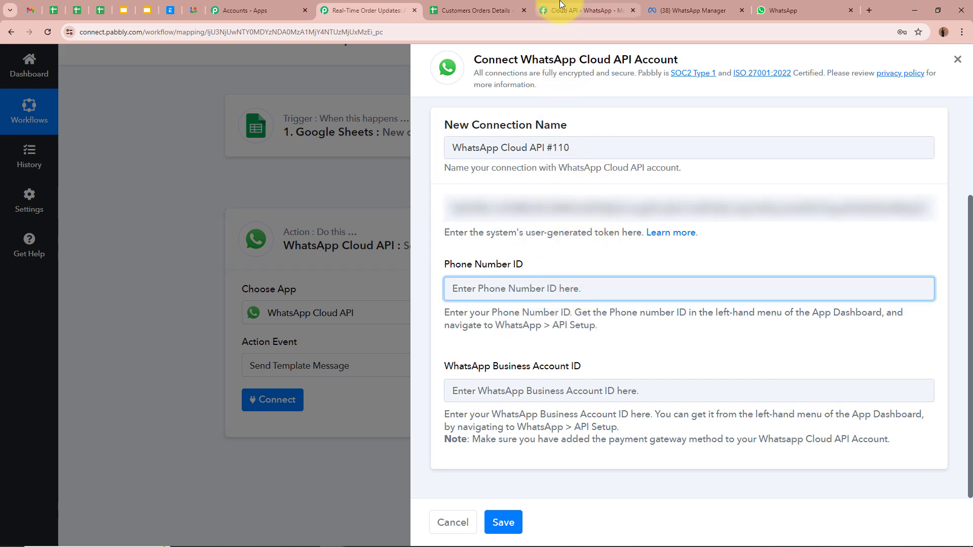
pyautogui.click(583, 11)
pyautogui.click(445, 437)
pyautogui.click(353, 7)
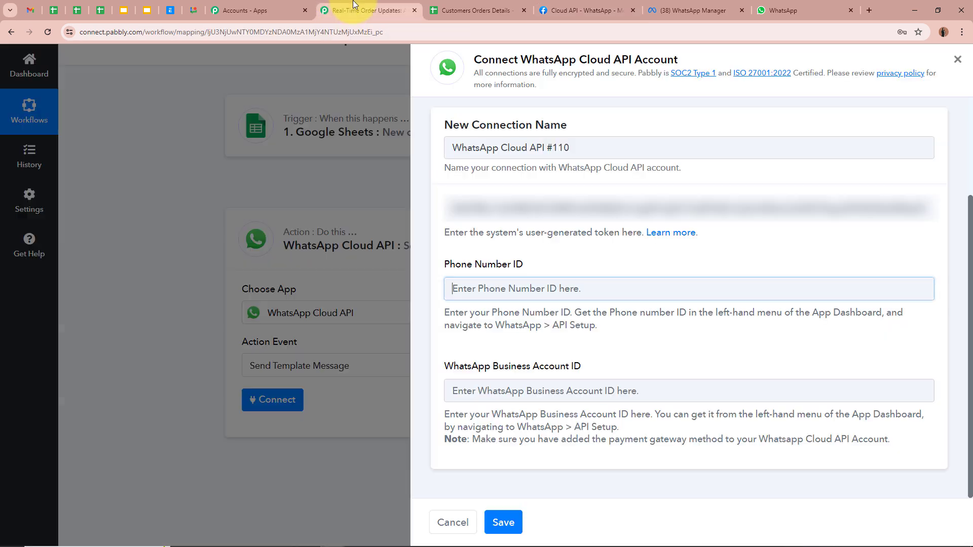
pyautogui.hotkey('ctrl', 'v')
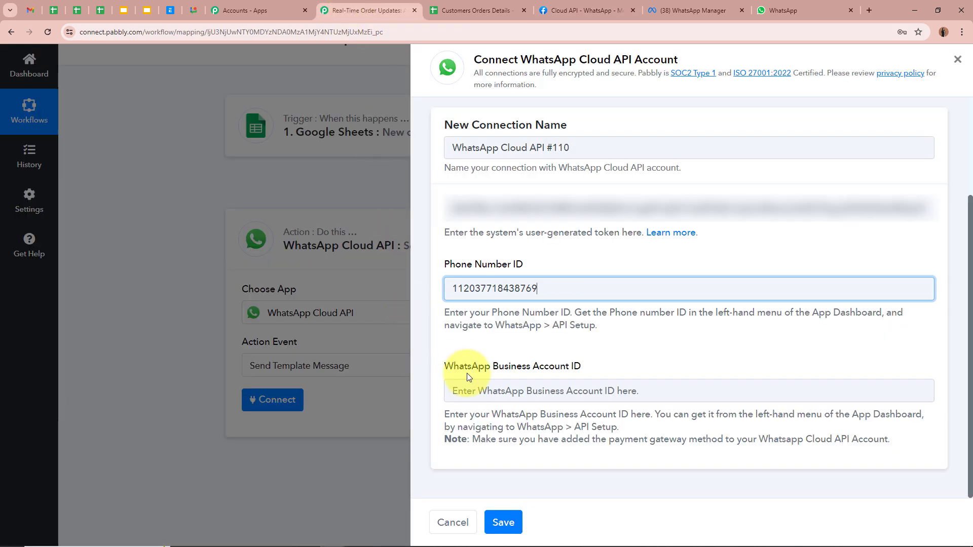
# Step: Paste the WhatsApp Business Account ID and save the WhatsApp Cloud API #110 connection
pyautogui.click(466, 367)
pyautogui.click(583, 10)
pyautogui.click(685, 436)
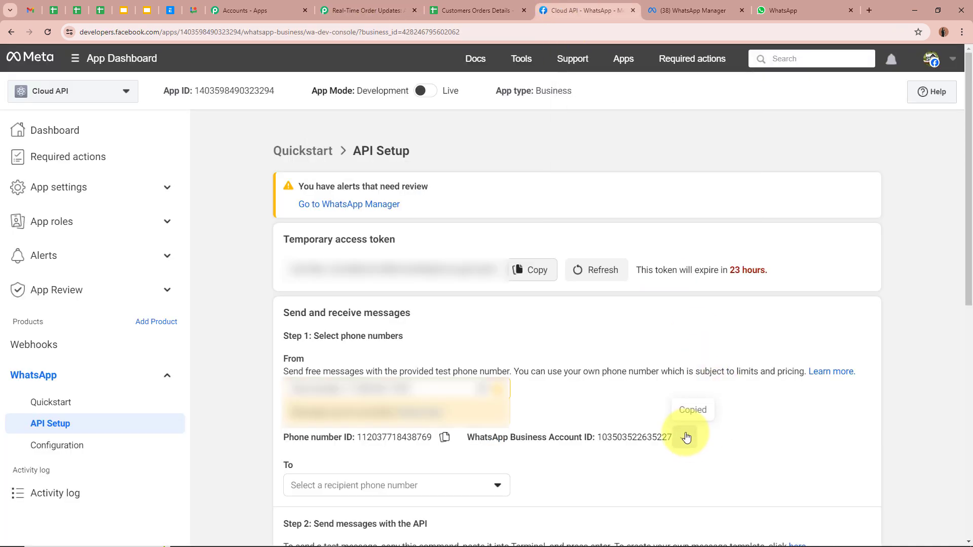
pyautogui.click(374, 10)
pyautogui.hotkey('ctrl', 'v')
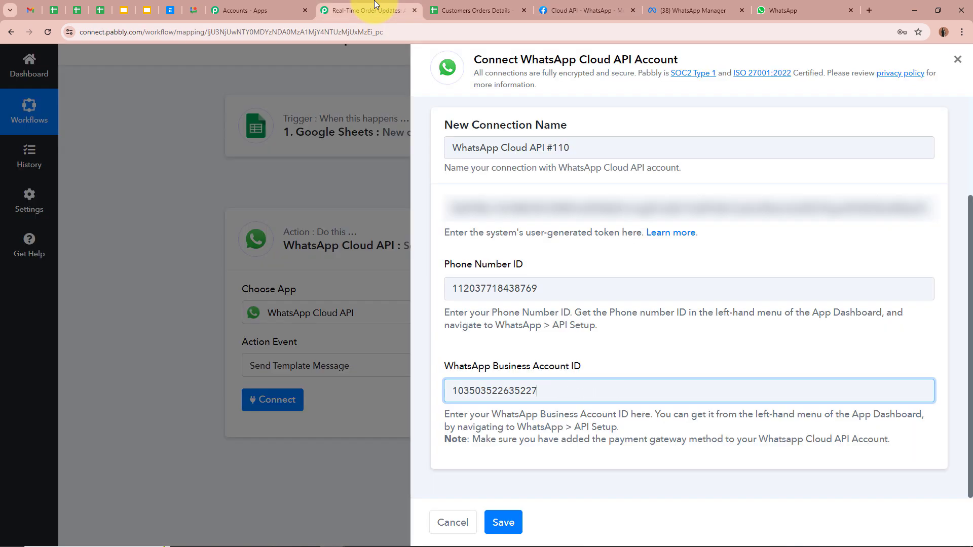
pyautogui.click(502, 522)
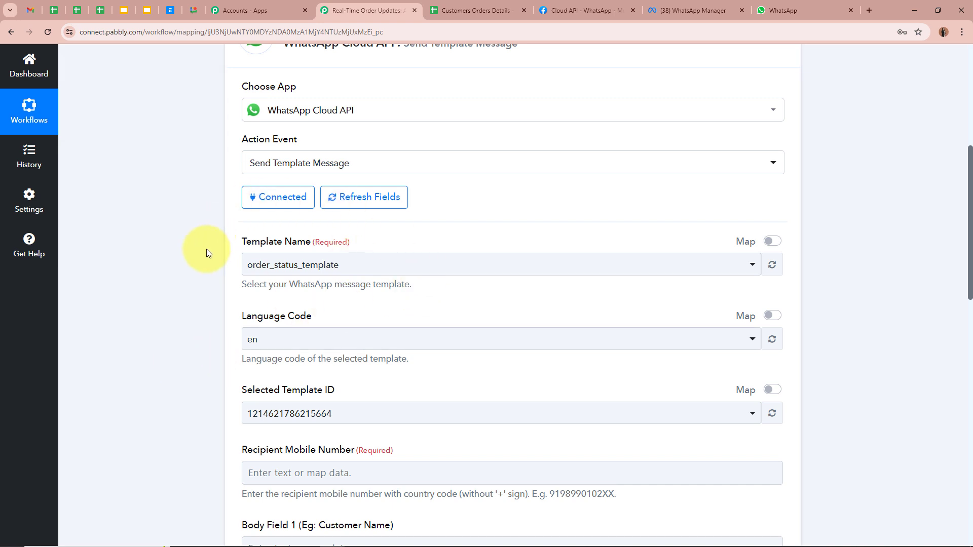
# Step: Select order_status_template as the template name and review the recipient and body fields below
pyautogui.click(690, 11)
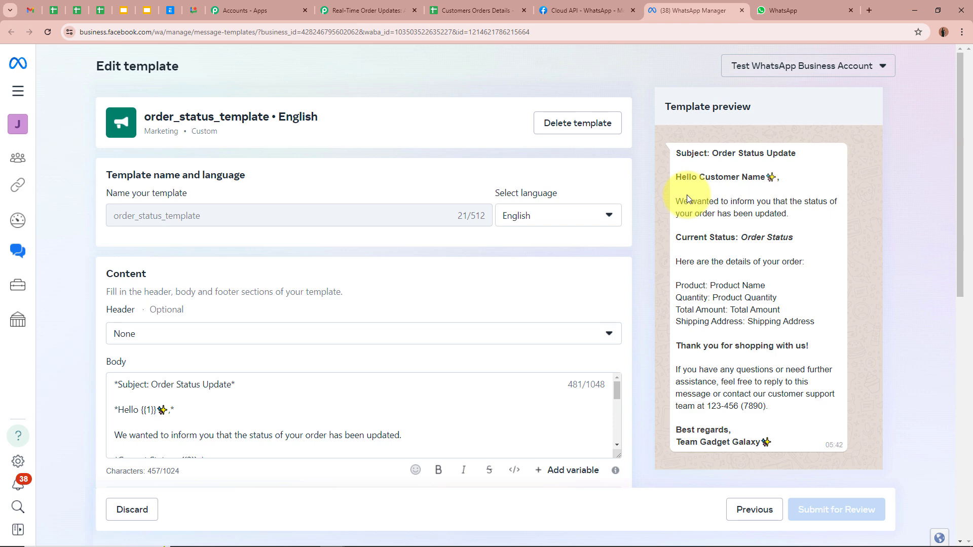
pyautogui.click(364, 10)
pyautogui.click(268, 265)
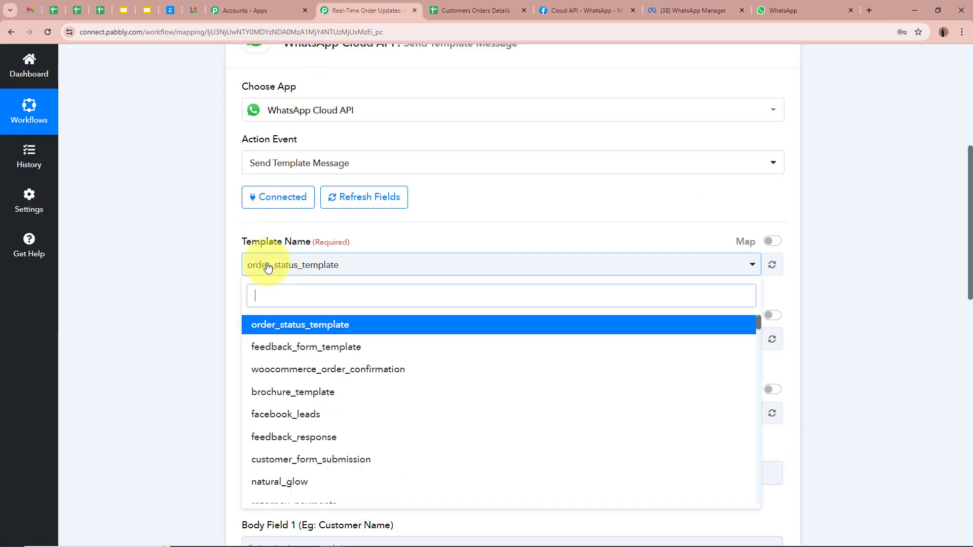
pyautogui.click(283, 325)
pyautogui.scroll(-2, 213, 304)
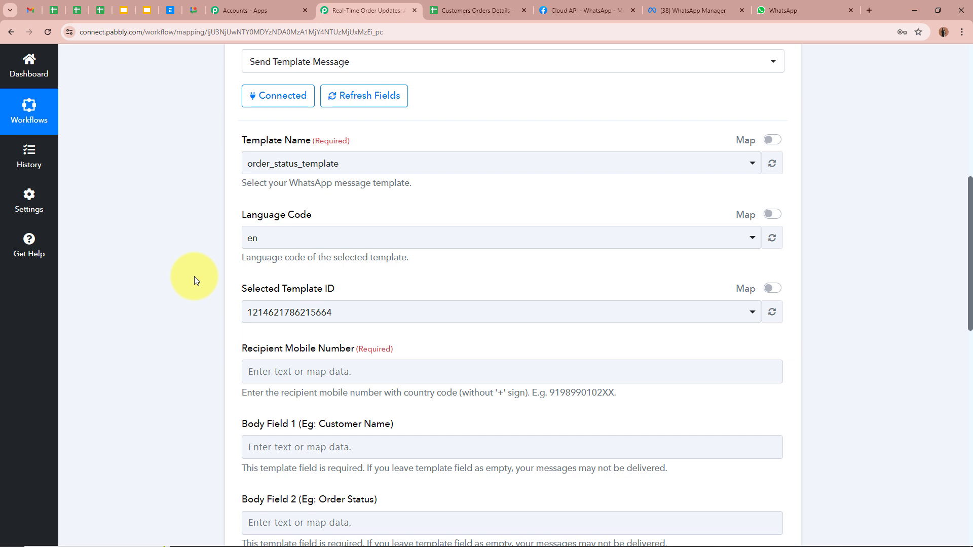
pyautogui.scroll(-3, 194, 276)
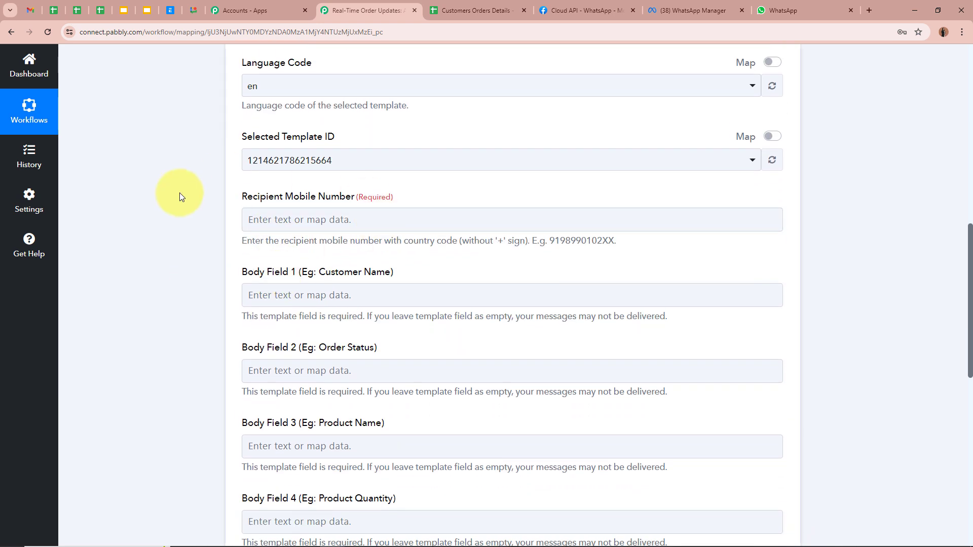
pyautogui.scroll(-2, 172, 181)
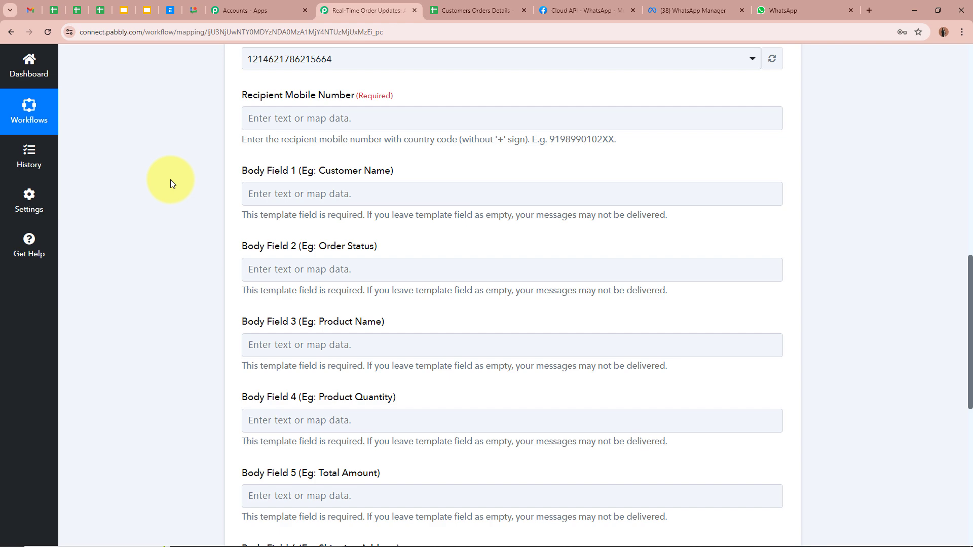
pyautogui.scroll(1, 171, 180)
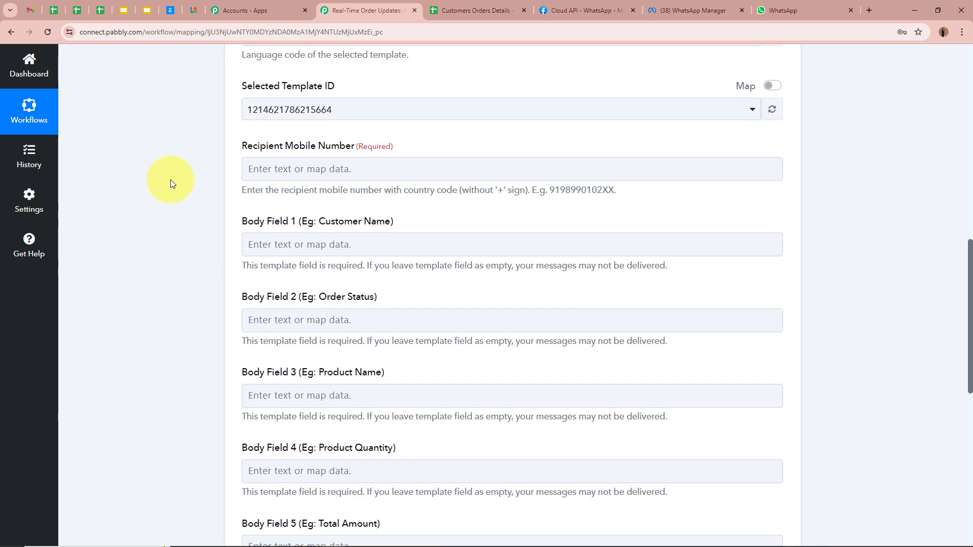
pyautogui.click(496, 7)
# Step: Check the customers' phone numbers in column D (cells D2 and D3) of the sheet
pyautogui.click(504, 189)
pyautogui.click(506, 205)
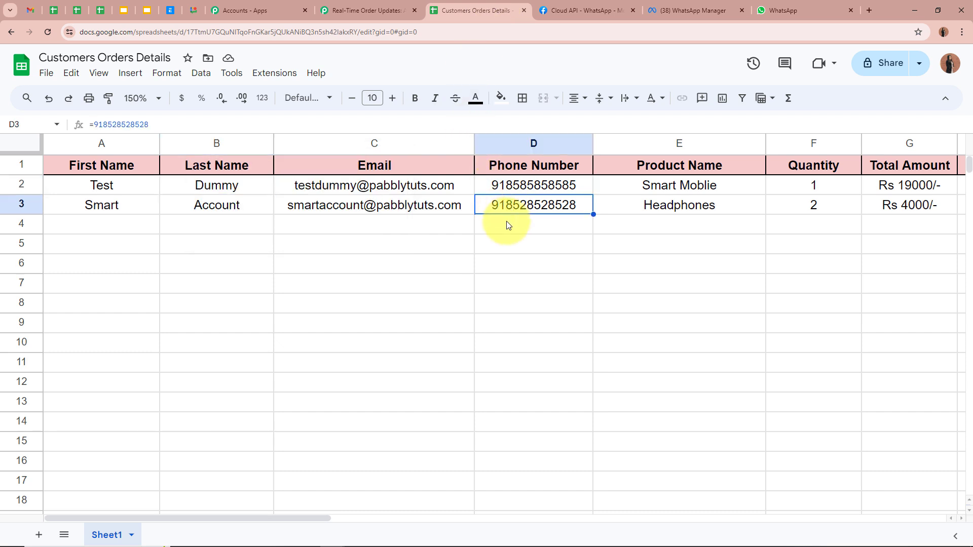
pyautogui.click(505, 225)
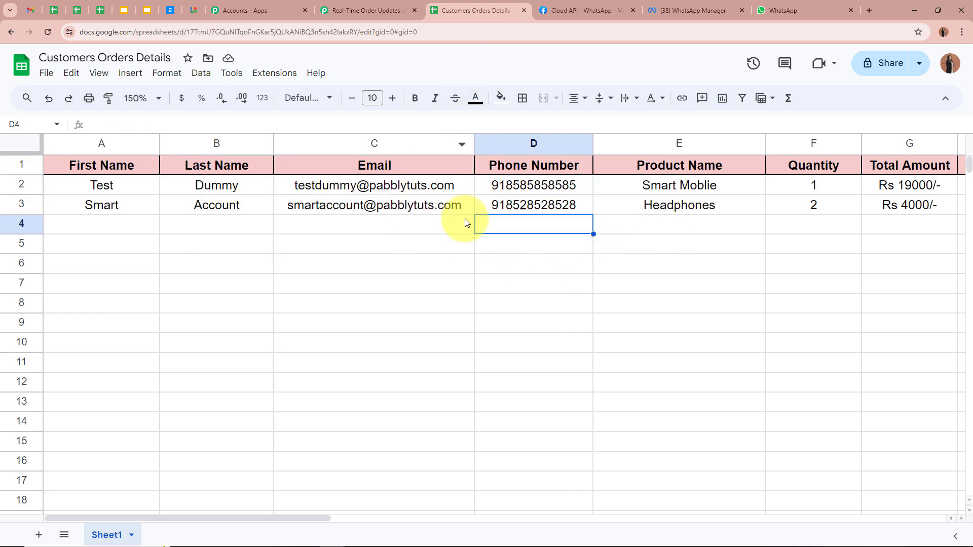
pyautogui.click(478, 186)
pyautogui.click(481, 206)
pyautogui.click(385, 10)
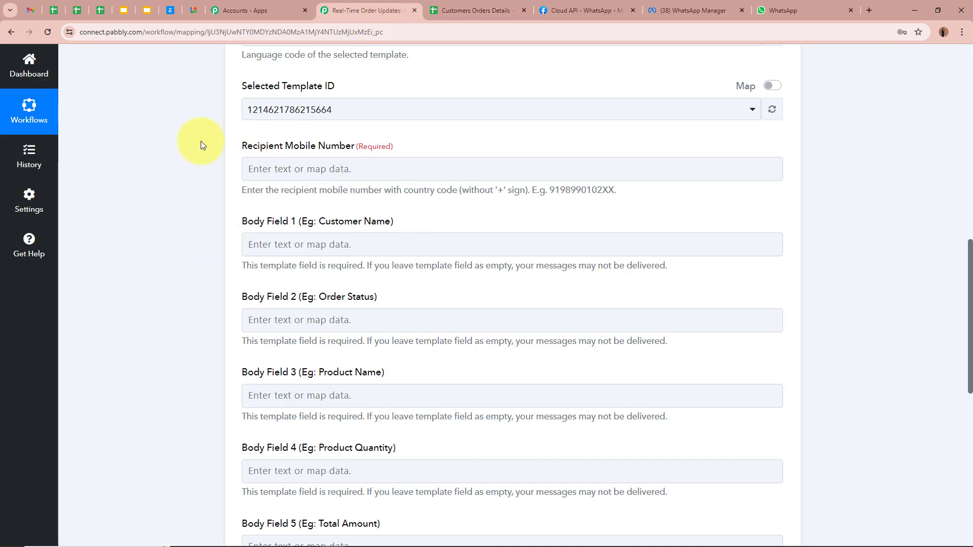
# Step: Map the Google Sheets trigger's Phone Number field into Recipient Mobile Number
pyautogui.scroll(10, 200, 145)
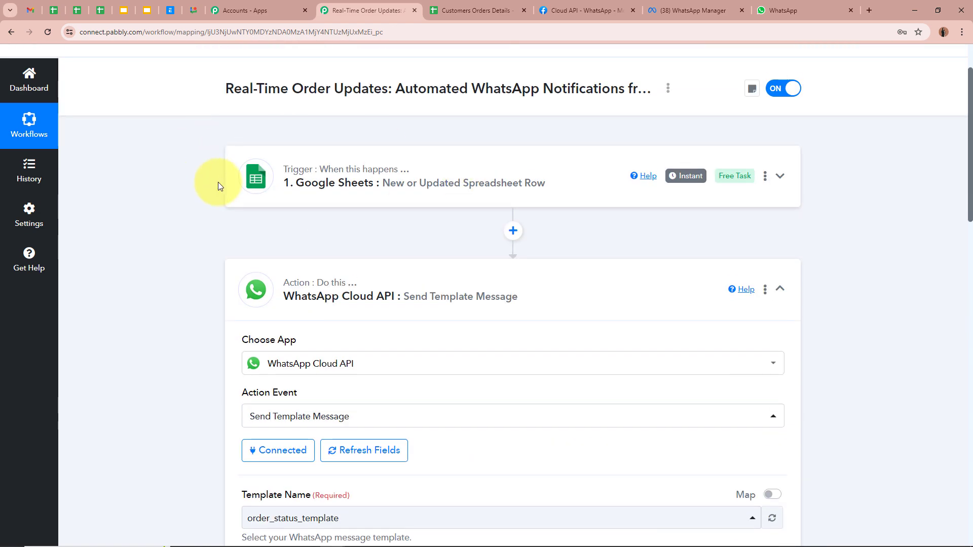
pyautogui.scroll(-10, 211, 197)
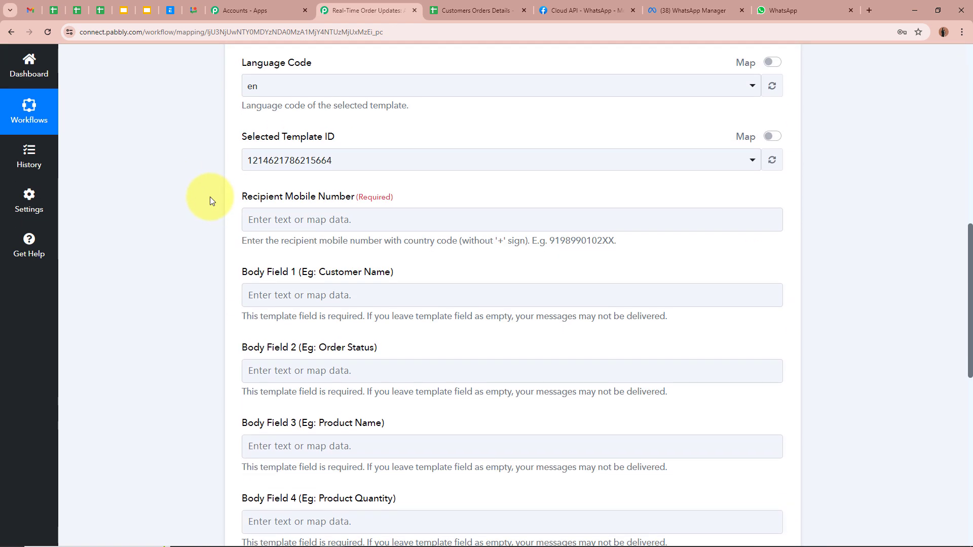
pyautogui.click(326, 218)
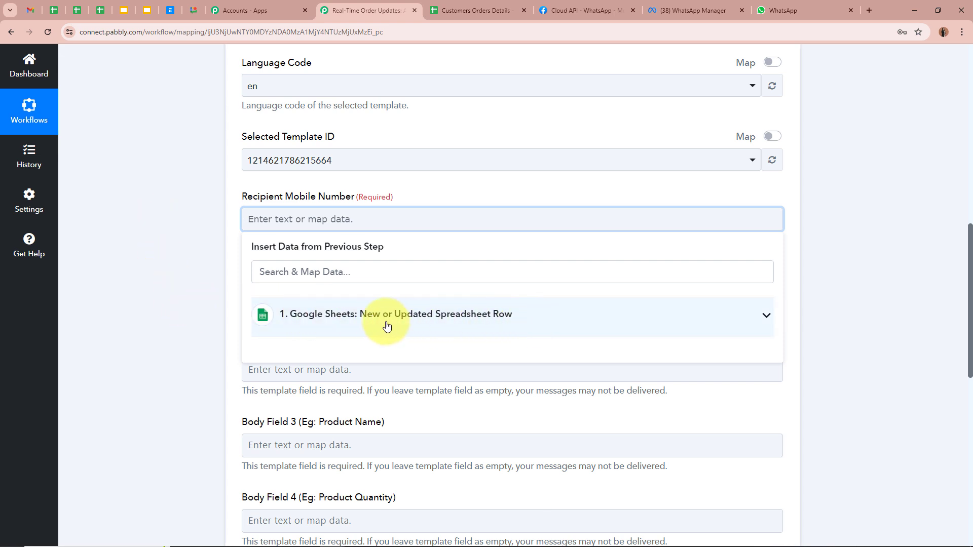
pyautogui.click(567, 311)
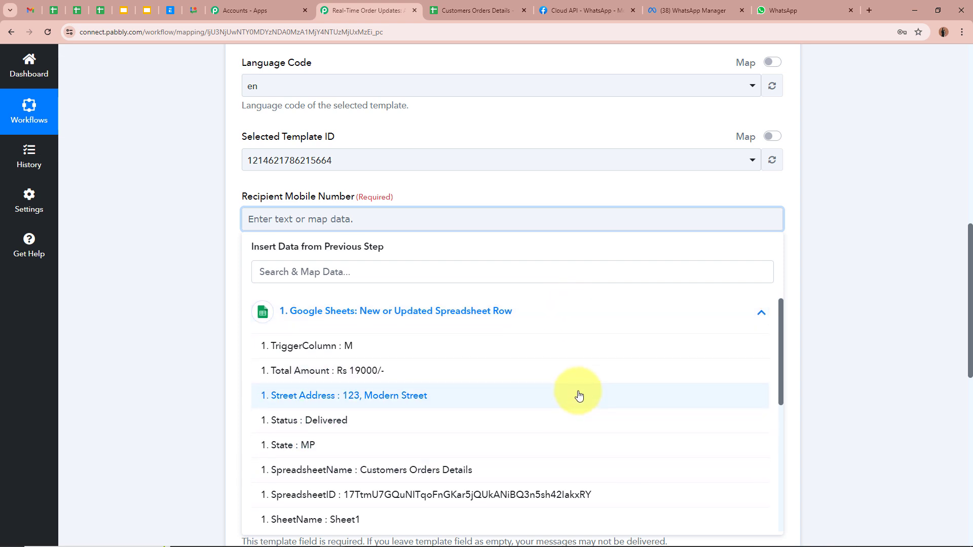
pyautogui.scroll(-3, 578, 395)
pyautogui.scroll(-2, 579, 395)
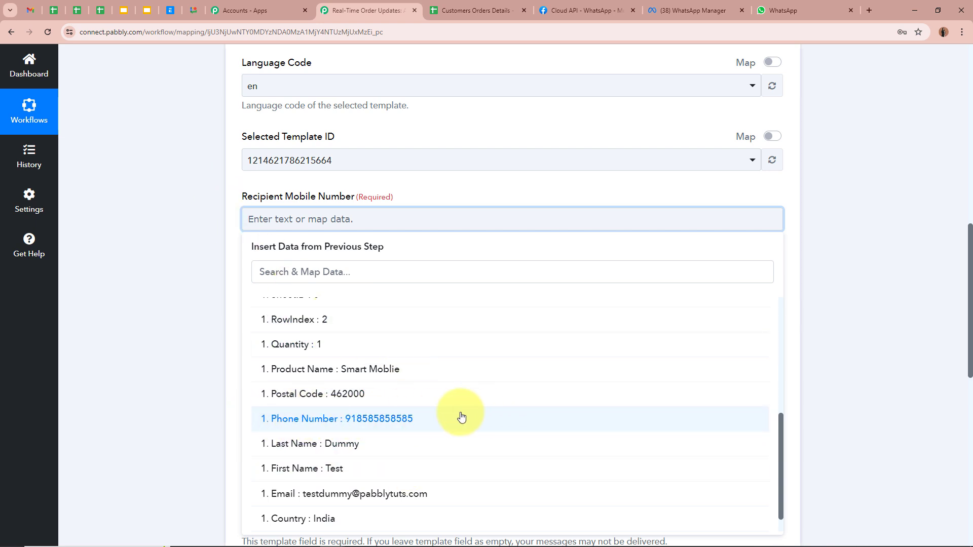
pyautogui.click(398, 418)
pyautogui.click(125, 242)
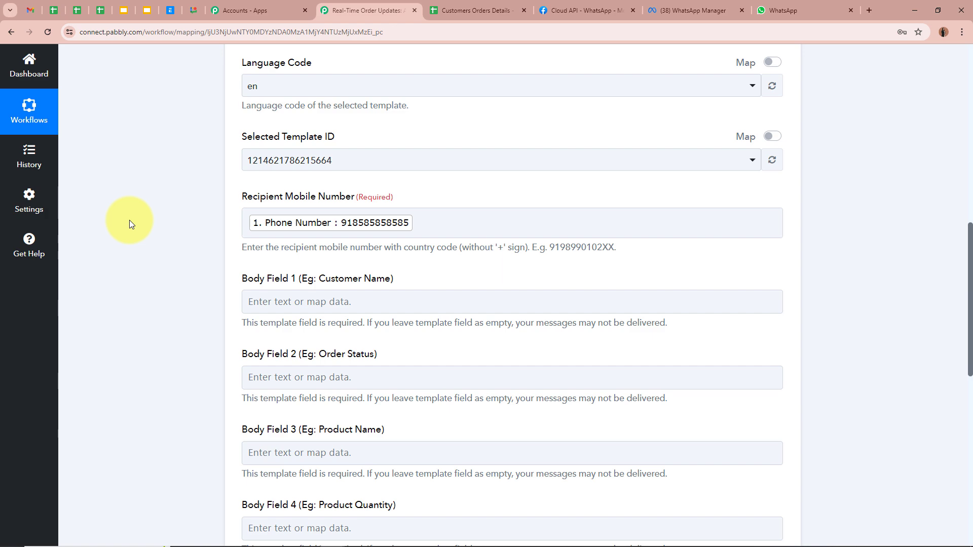
pyautogui.scroll(10, 130, 220)
pyautogui.scroll(-7, 129, 220)
pyautogui.scroll(-3, 129, 220)
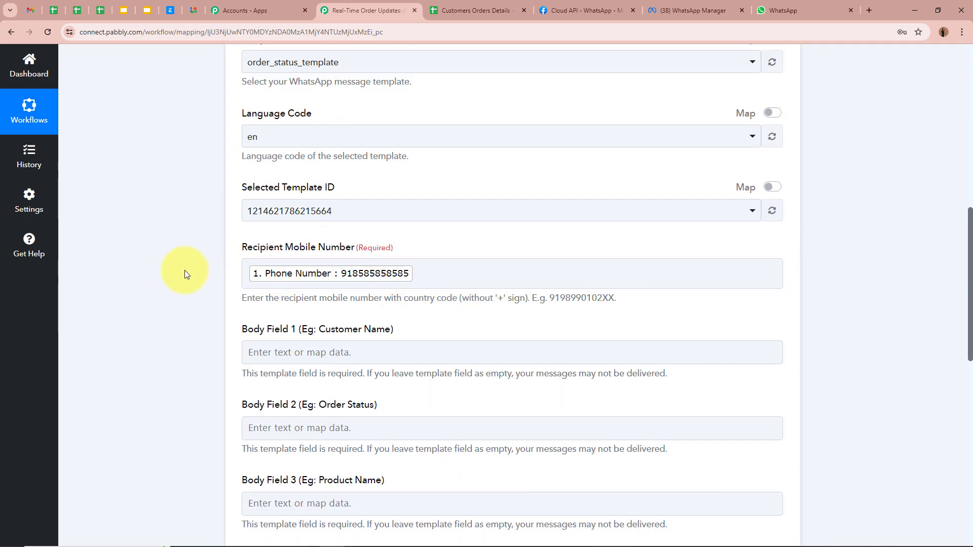
pyautogui.scroll(-2, 185, 274)
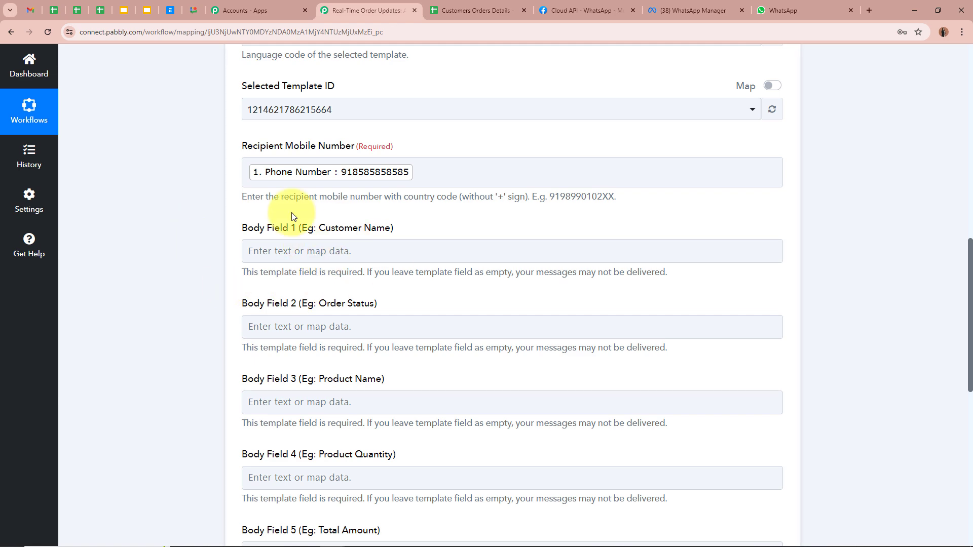
pyautogui.scroll(-1, 198, 218)
pyautogui.scroll(-3, 198, 218)
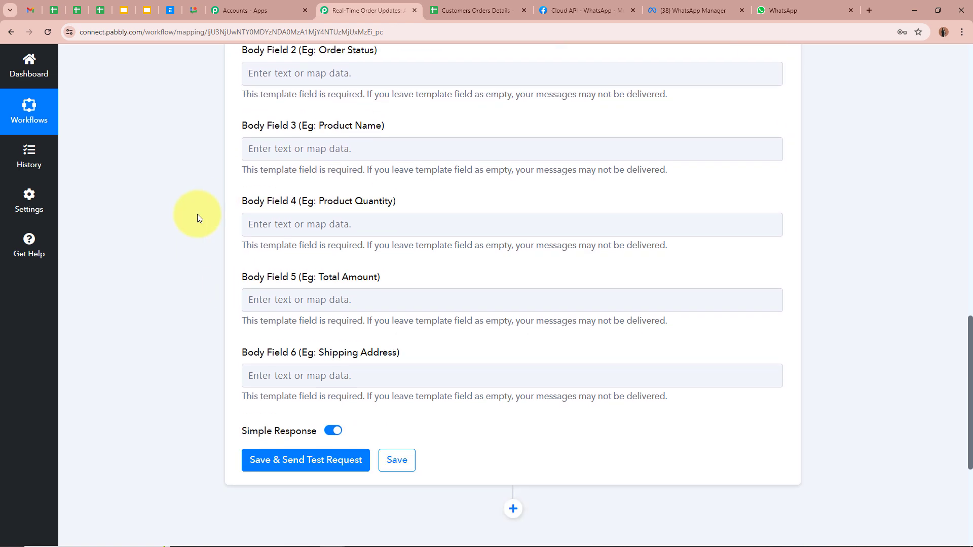
pyautogui.scroll(2, 197, 218)
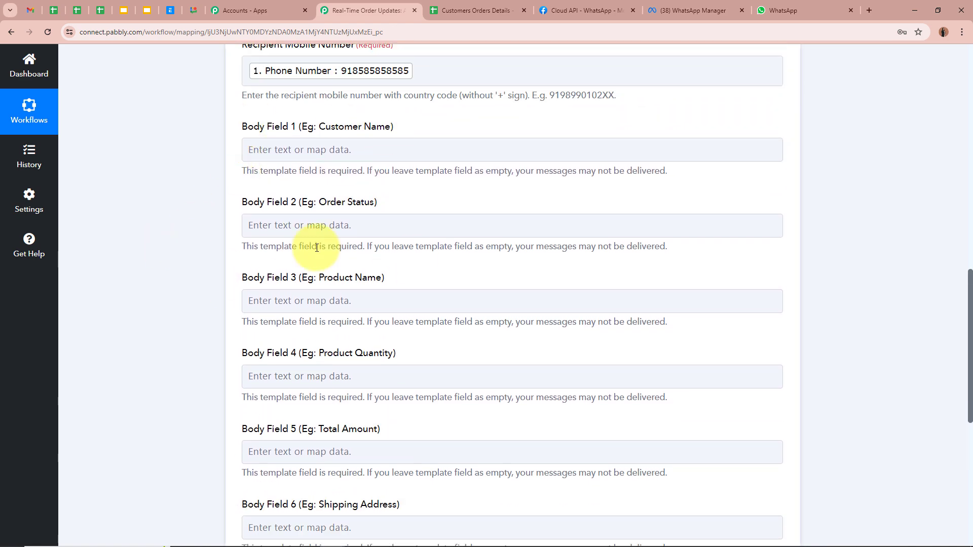
# Step: Check the order_status_template body variables {{1}}–{{6}} in WhatsApp Manager, then return to the Pabbly workflow
pyautogui.click(722, 7)
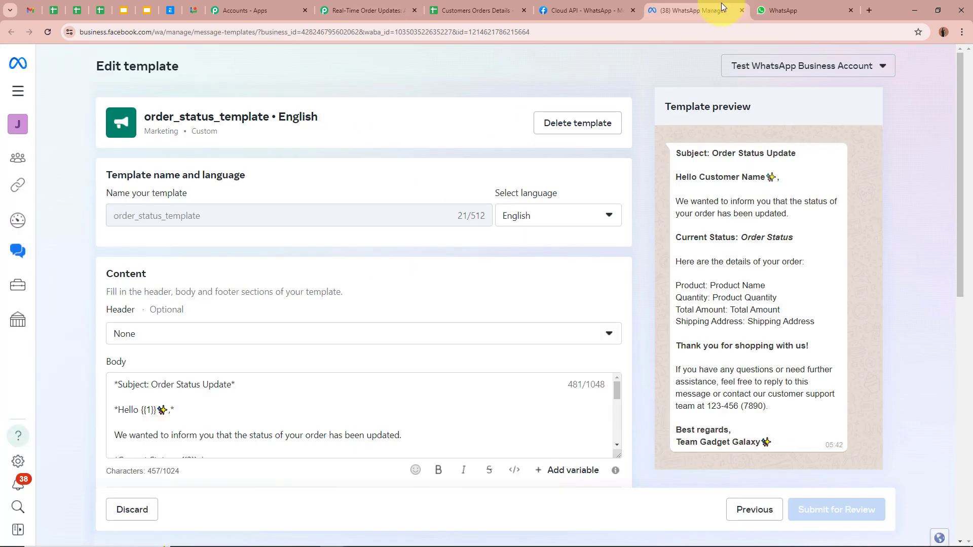
pyautogui.scroll(-1, 178, 350)
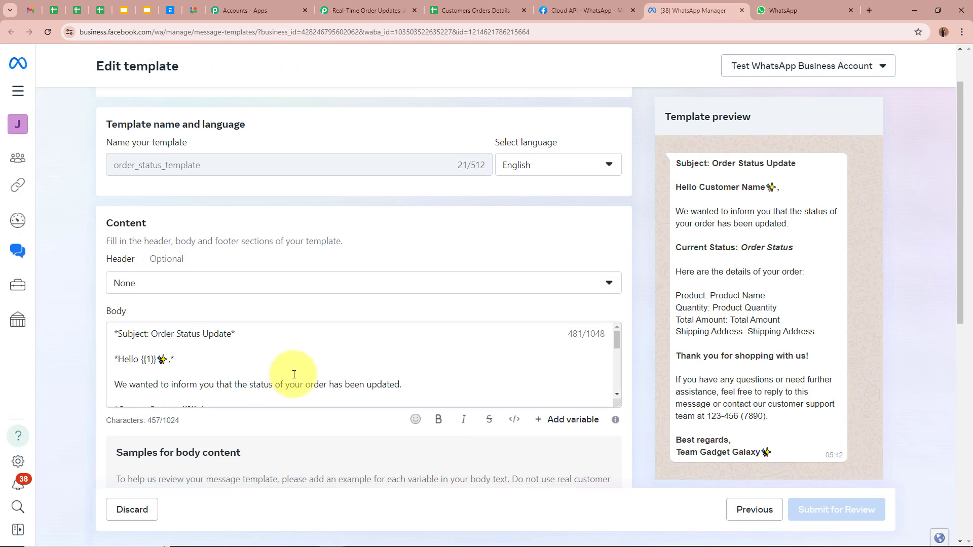
pyautogui.scroll(-1, 294, 373)
pyautogui.scroll(1, 293, 373)
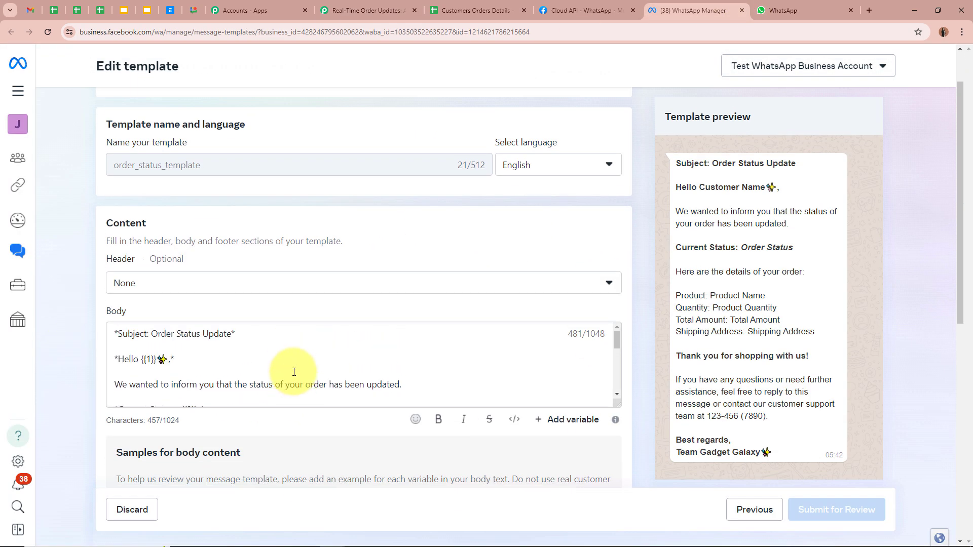
pyautogui.click(147, 361)
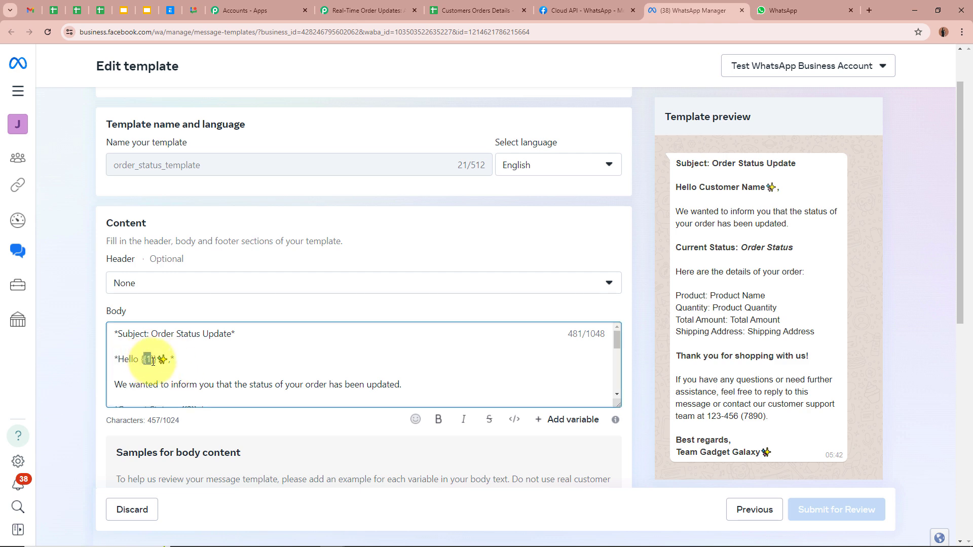
pyautogui.scroll(-5, 153, 361)
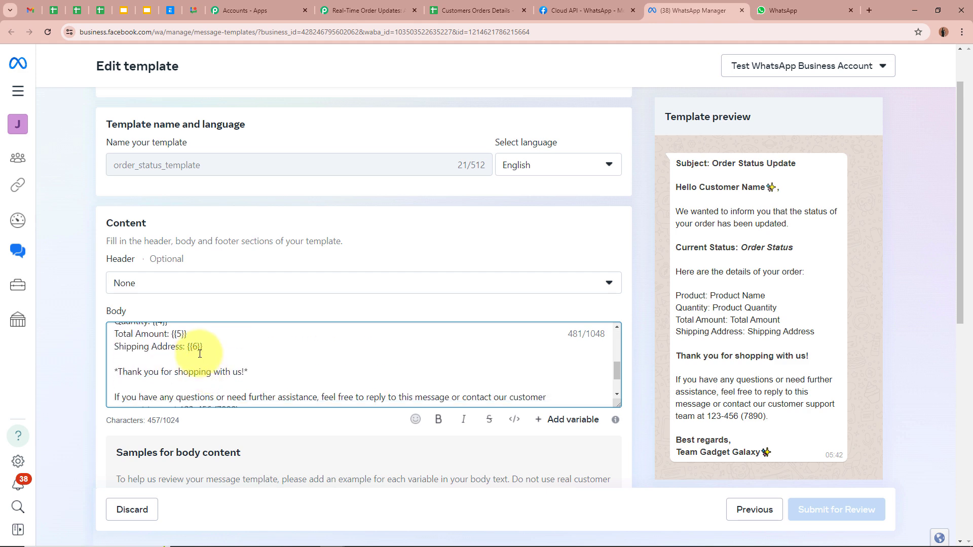
pyautogui.scroll(2, 198, 352)
pyautogui.scroll(-1, 199, 354)
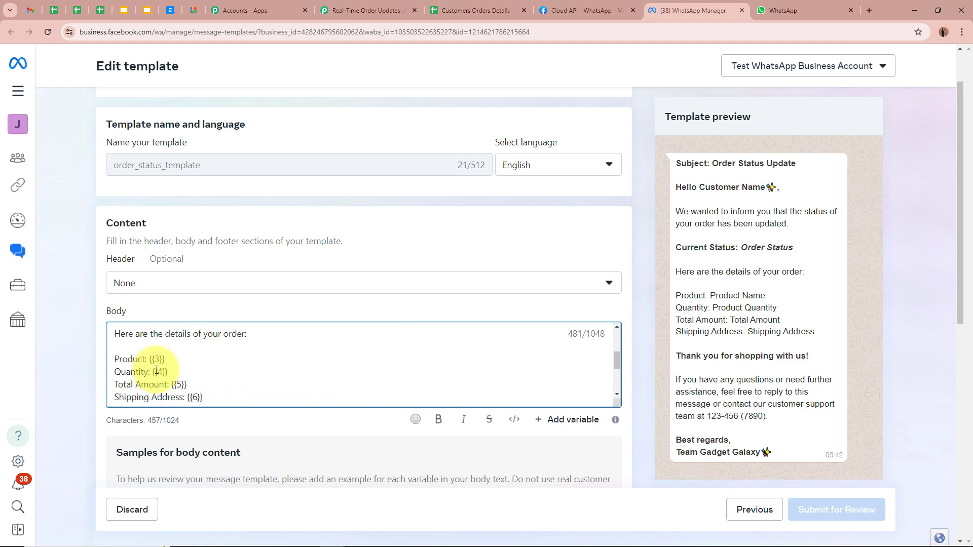
pyautogui.scroll(-3, 156, 393)
pyautogui.scroll(3, 191, 348)
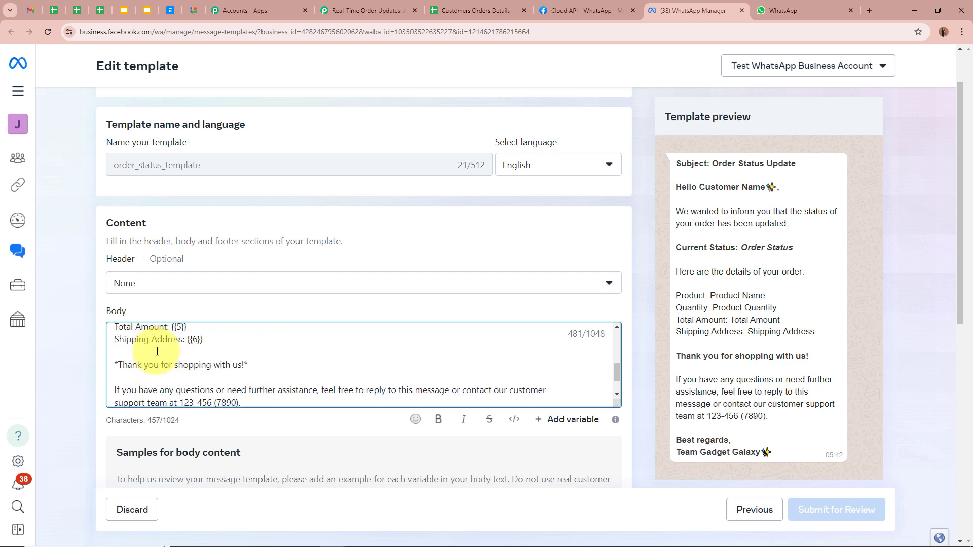
pyautogui.scroll(4, 238, 385)
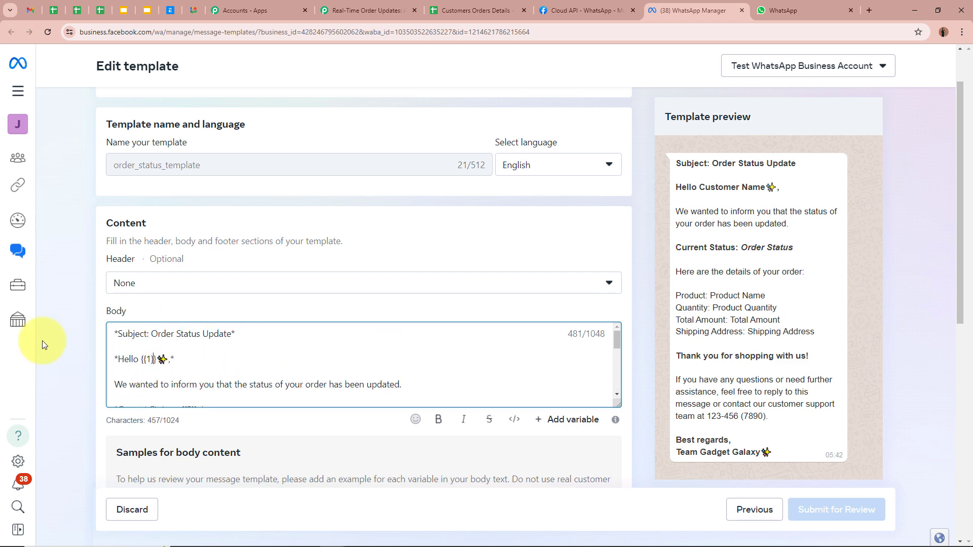
pyautogui.click(372, 11)
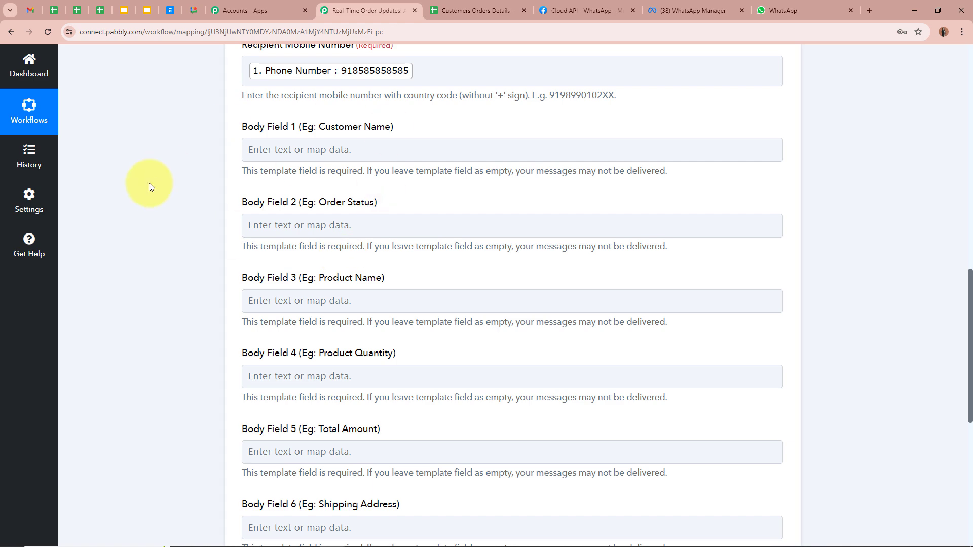
# Step: Map body field 1 (Customer Name) to the sheet's First Name and Last Name
pyautogui.scroll(-3, 150, 187)
pyautogui.scroll(3, 150, 187)
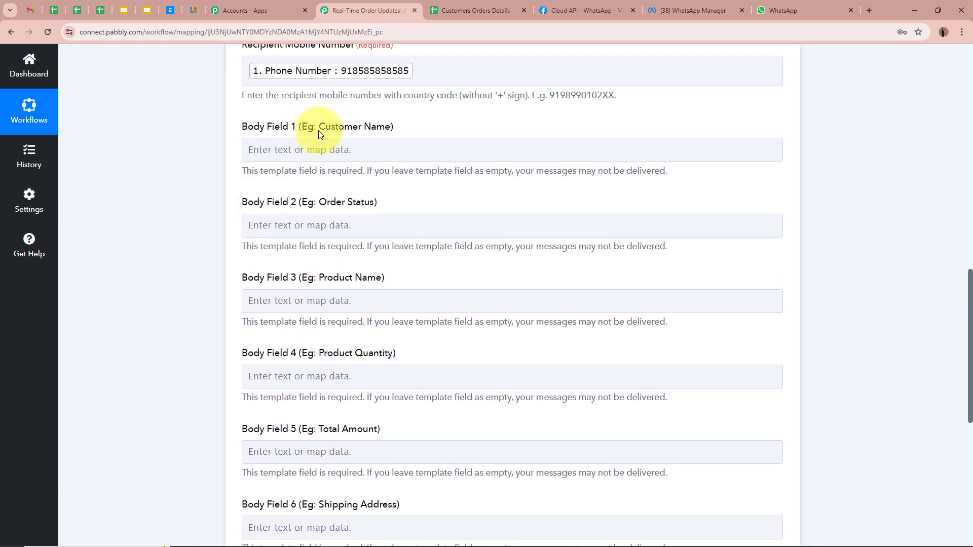
pyautogui.moveTo(319, 126); pyautogui.dragTo(398, 127)
pyautogui.click(314, 150)
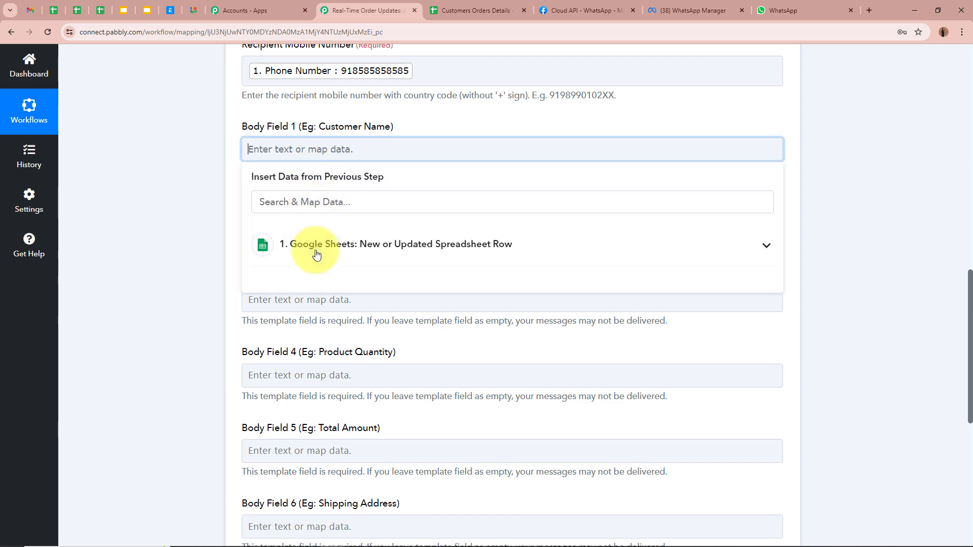
pyautogui.click(316, 246)
pyautogui.scroll(-5, 320, 304)
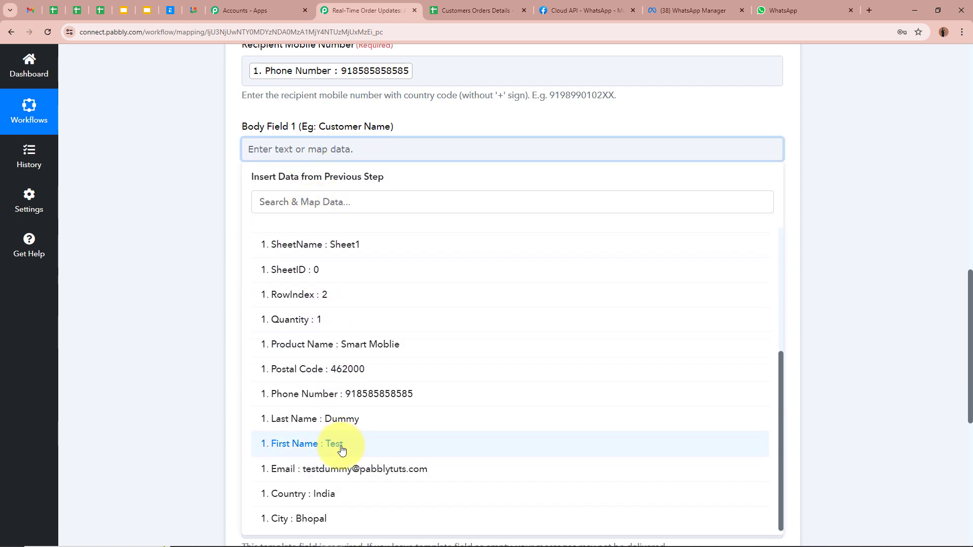
pyautogui.click(342, 450)
pyautogui.click(284, 424)
pyautogui.click(218, 360)
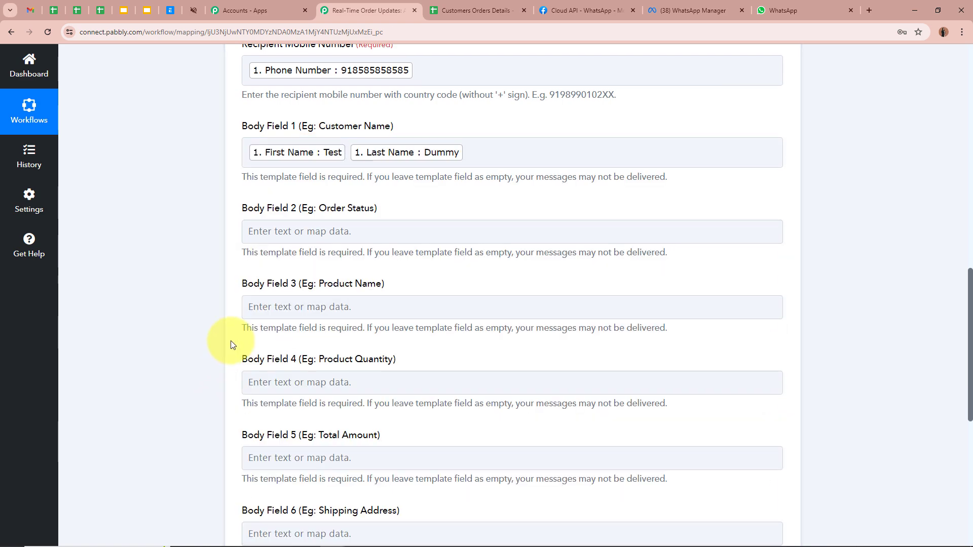
# Step: Map body field 2 to Status and body field 3 to Product Name
pyautogui.scroll(-2, 233, 346)
pyautogui.click(348, 131)
pyautogui.click(373, 235)
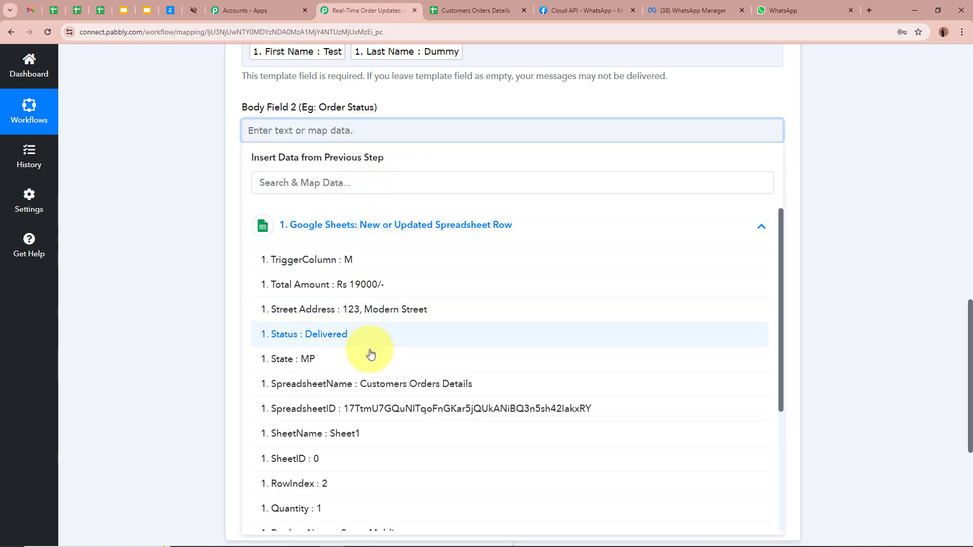
pyautogui.click(371, 350)
pyautogui.click(142, 243)
pyautogui.click(278, 211)
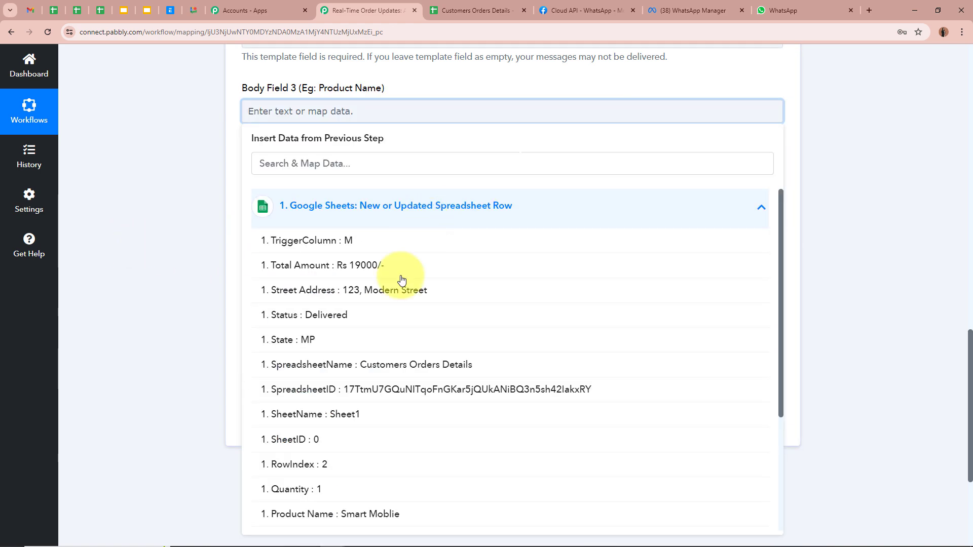
pyautogui.scroll(-3, 402, 279)
pyautogui.click(403, 481)
pyautogui.click(184, 275)
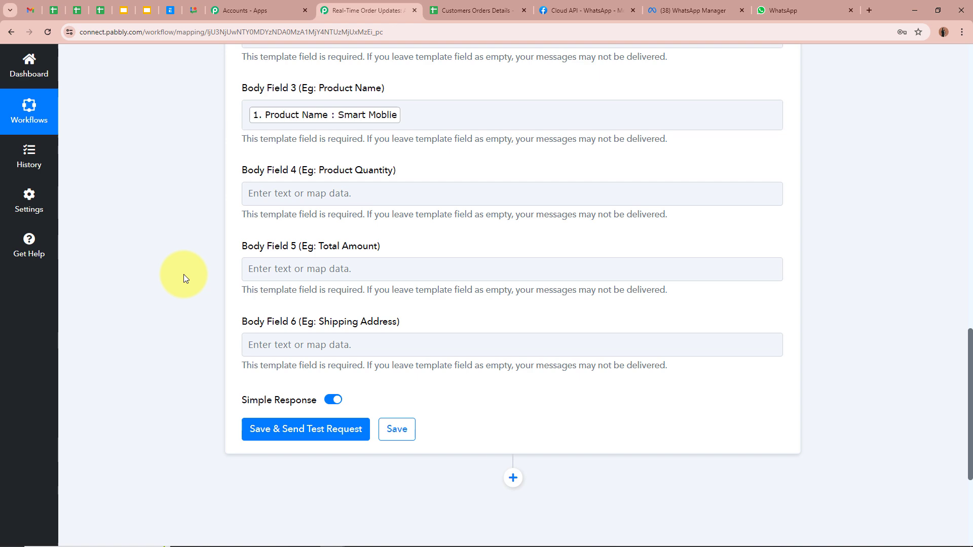
# Step: Map body field 4 to Quantity and body field 5 to Total Amount
pyautogui.click(334, 193)
pyautogui.click(350, 287)
pyautogui.scroll(-3, 363, 365)
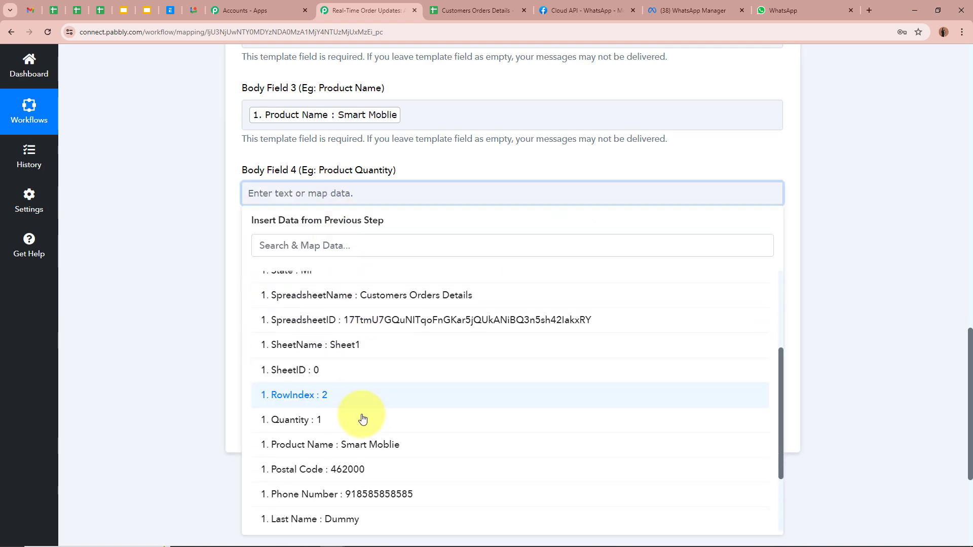
pyautogui.click(362, 420)
pyautogui.click(181, 219)
pyautogui.scroll(-2, 181, 219)
pyautogui.click(347, 175)
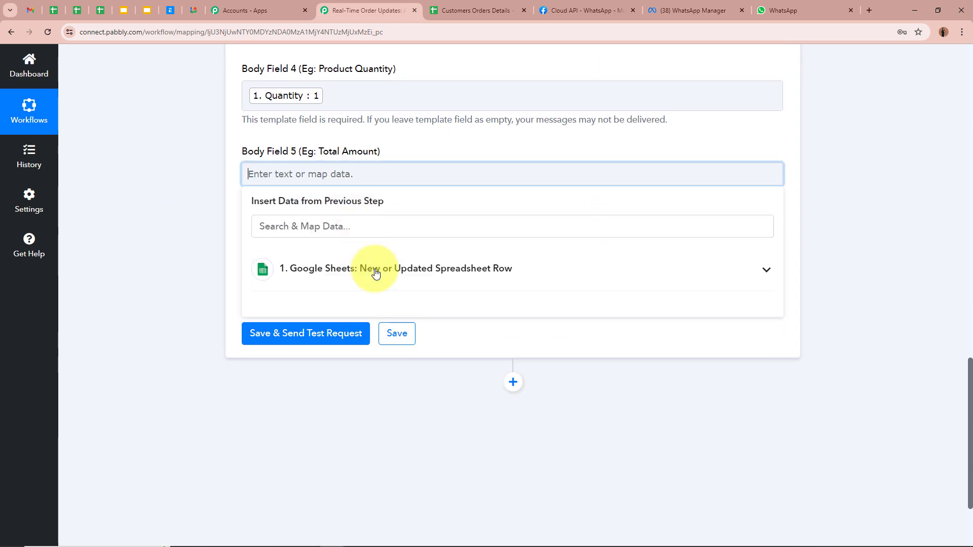
pyautogui.click(375, 274)
pyautogui.scroll(-5, 390, 380)
pyautogui.scroll(1, 374, 427)
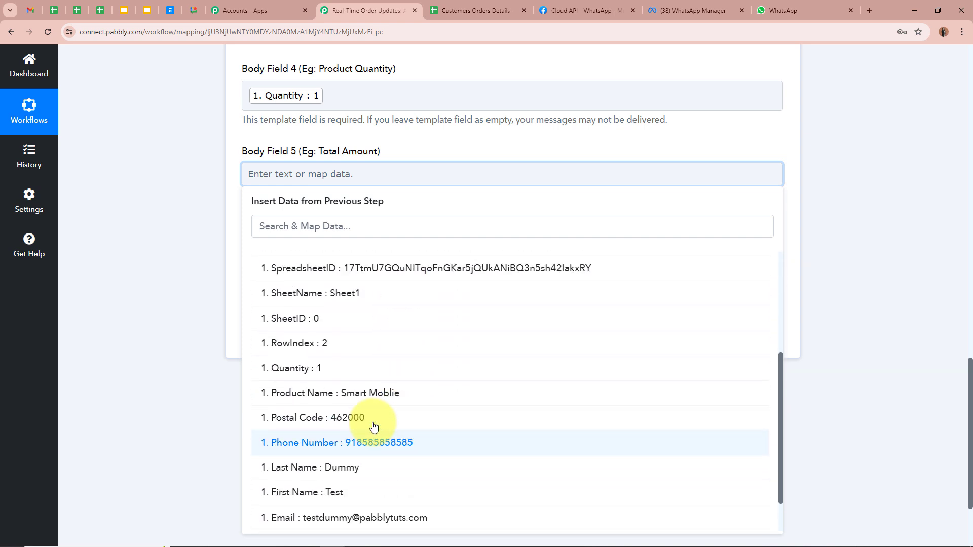
pyautogui.scroll(3, 365, 355)
pyautogui.click(358, 276)
# Step: Fill the Shipping Address field with street, city, state, country and postal code values
pyautogui.scroll(-1, 238, 229)
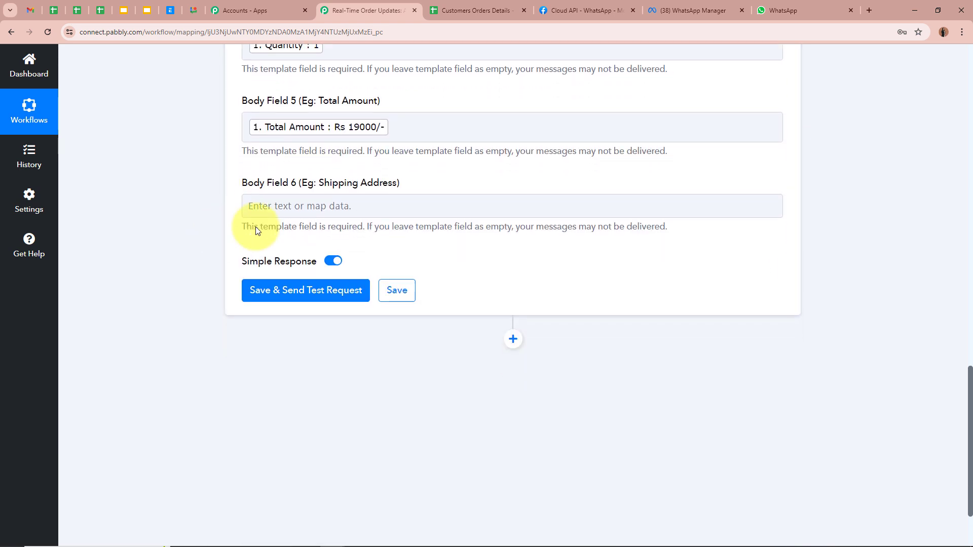
pyautogui.click(348, 204)
pyautogui.click(391, 302)
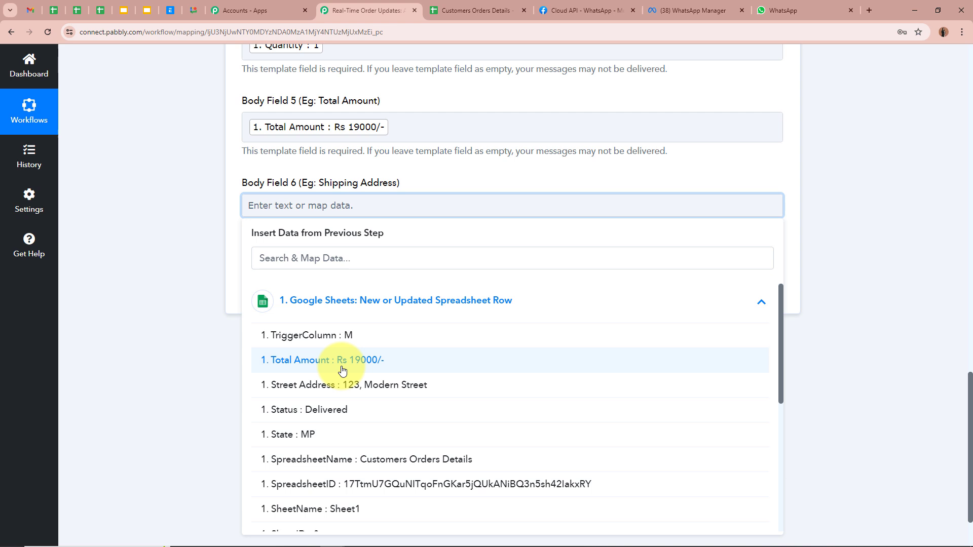
pyautogui.click(371, 390)
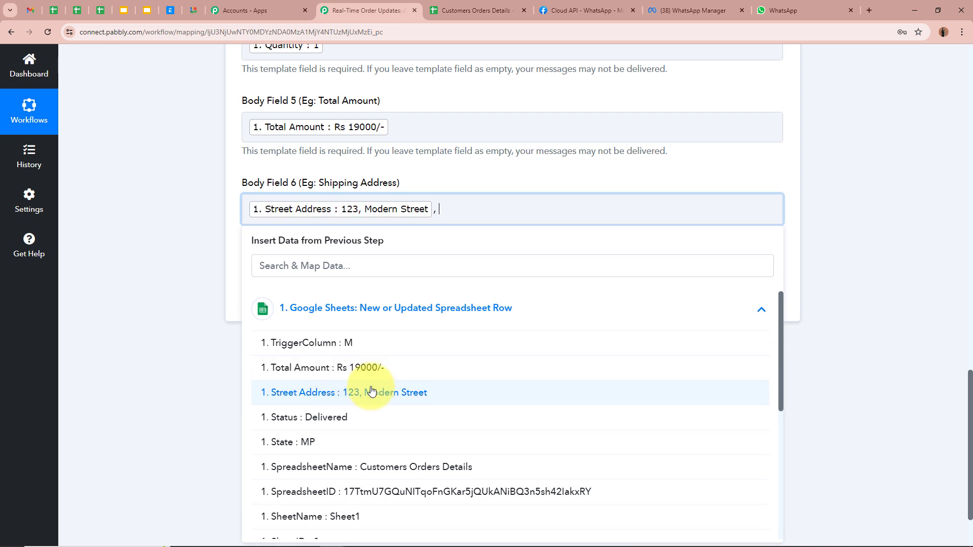
pyautogui.scroll(-5, 459, 535)
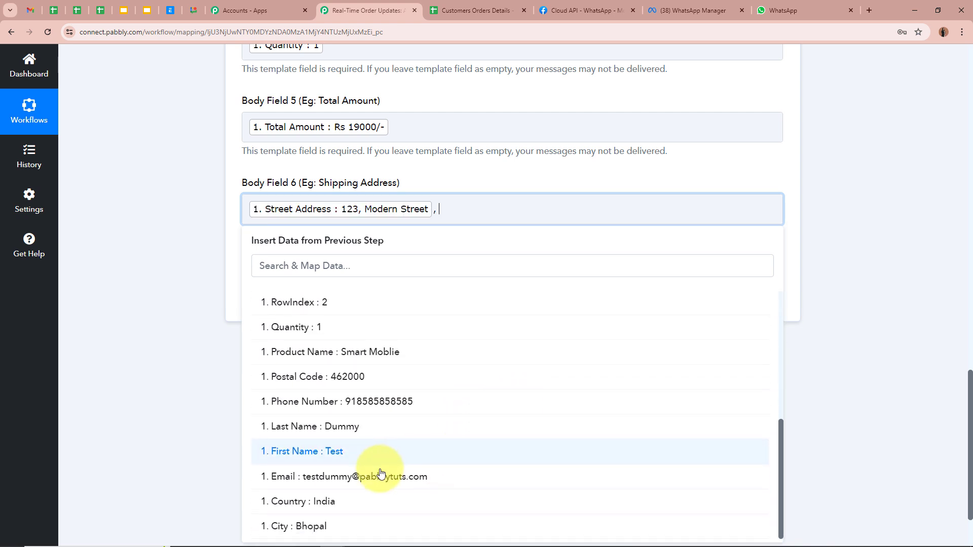
pyautogui.click(337, 527)
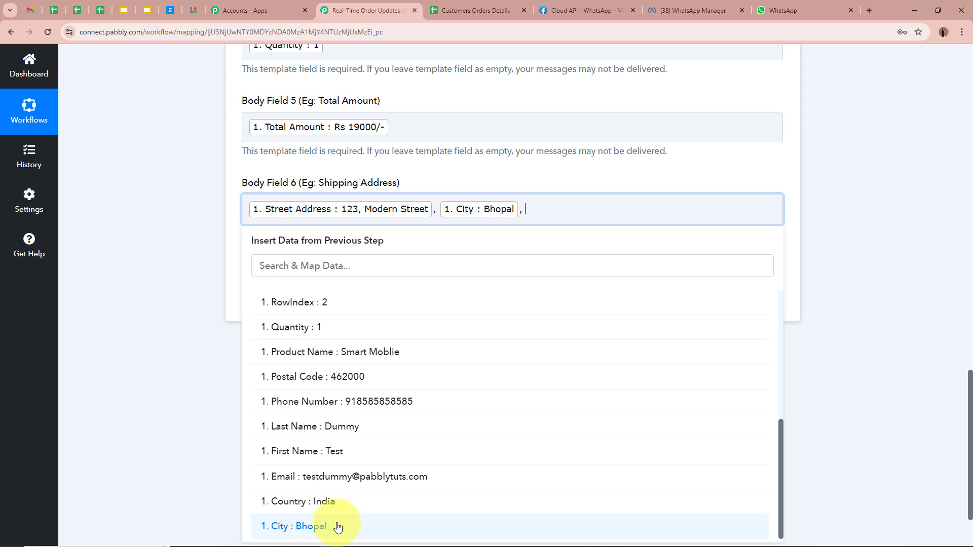
pyautogui.scroll(3, 342, 338)
pyautogui.click(343, 339)
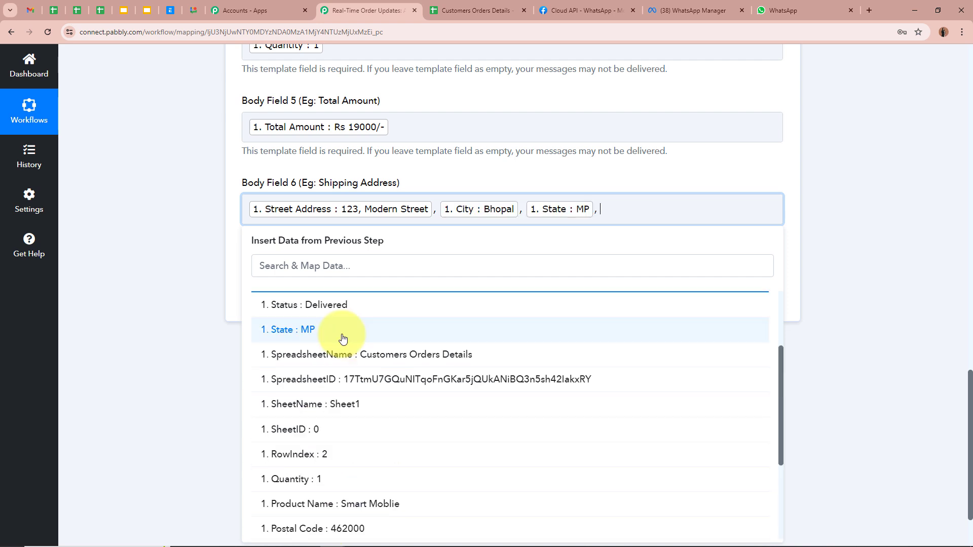
pyautogui.scroll(-3, 344, 365)
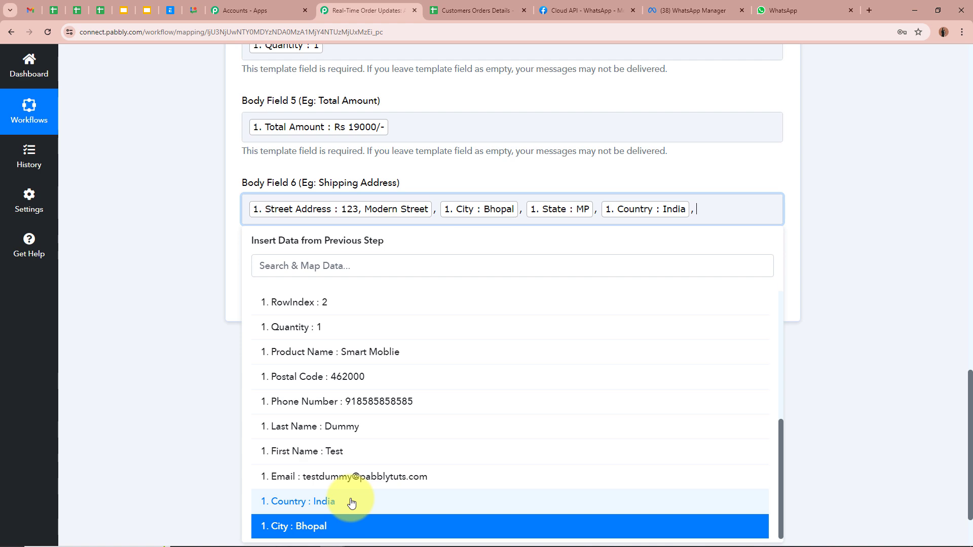
pyautogui.click(419, 375)
pyautogui.click(178, 365)
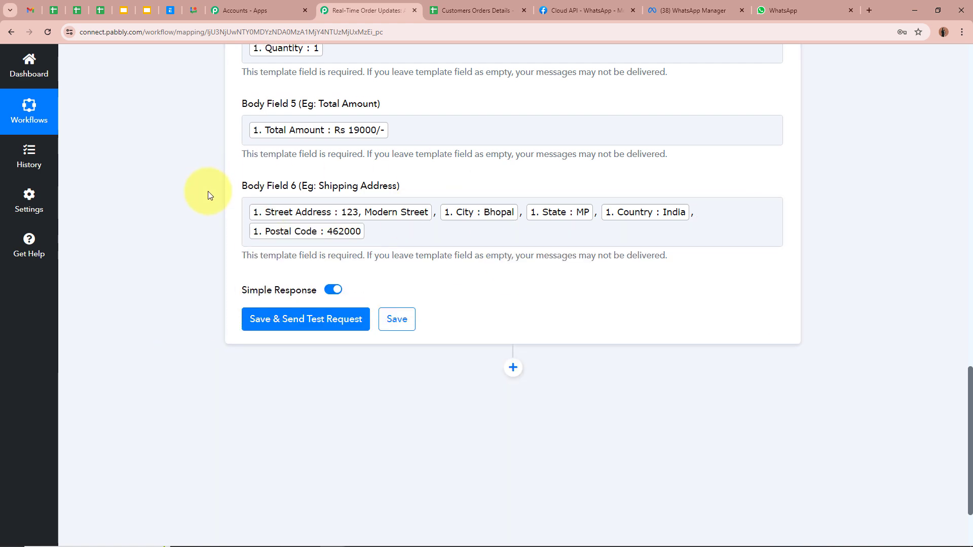
pyautogui.scroll(10, 208, 191)
pyautogui.scroll(-7, 207, 191)
pyautogui.scroll(-3, 208, 190)
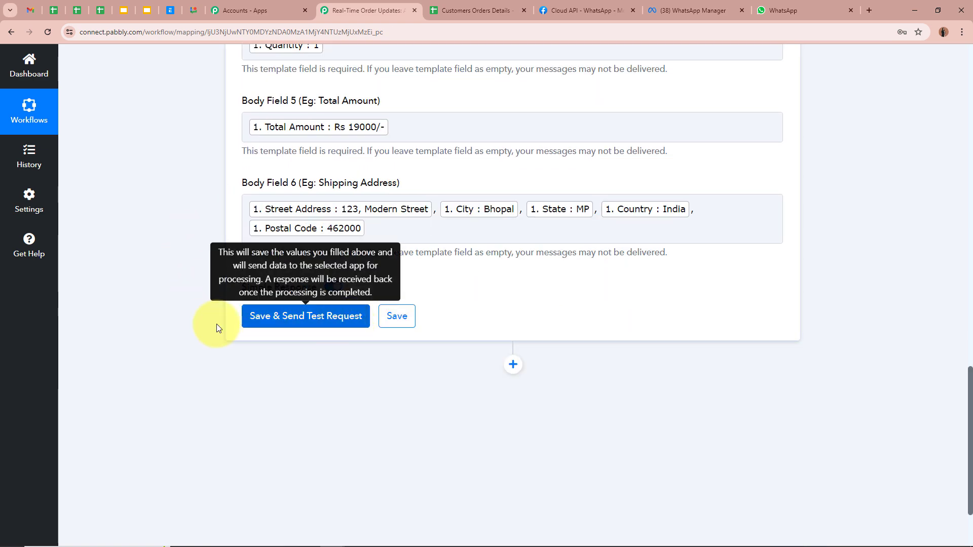
pyautogui.scroll(8, 350, 325)
pyautogui.scroll(3, 352, 320)
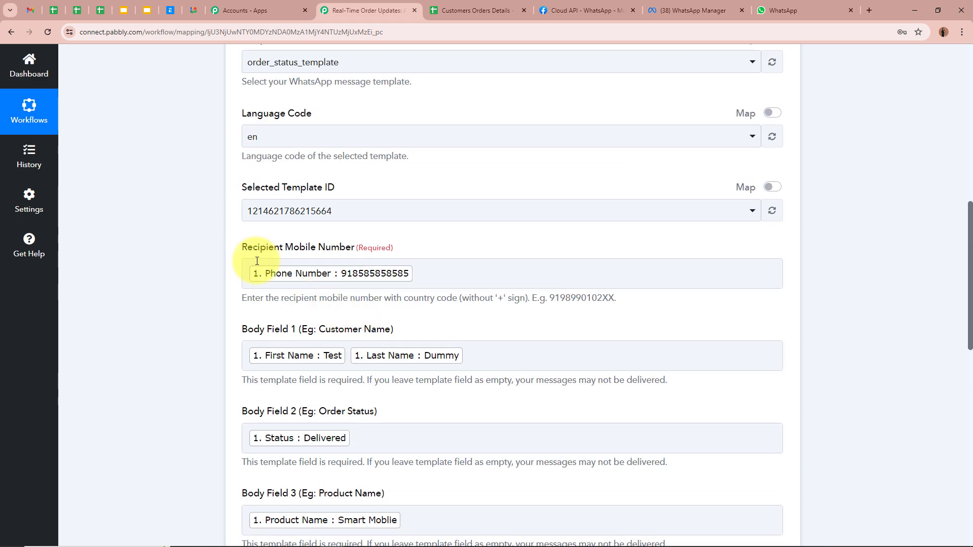
# Step: Replace the mapped Phone Number in Recipient Mobile Number with a typed test phone number
pyautogui.moveTo(244, 250); pyautogui.dragTo(383, 254)
pyautogui.click(188, 285)
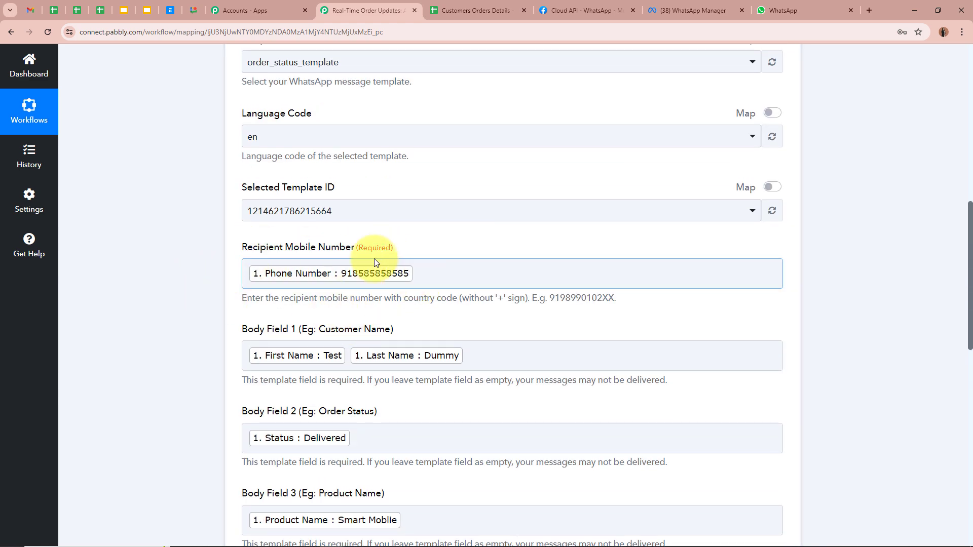
pyautogui.click(355, 283)
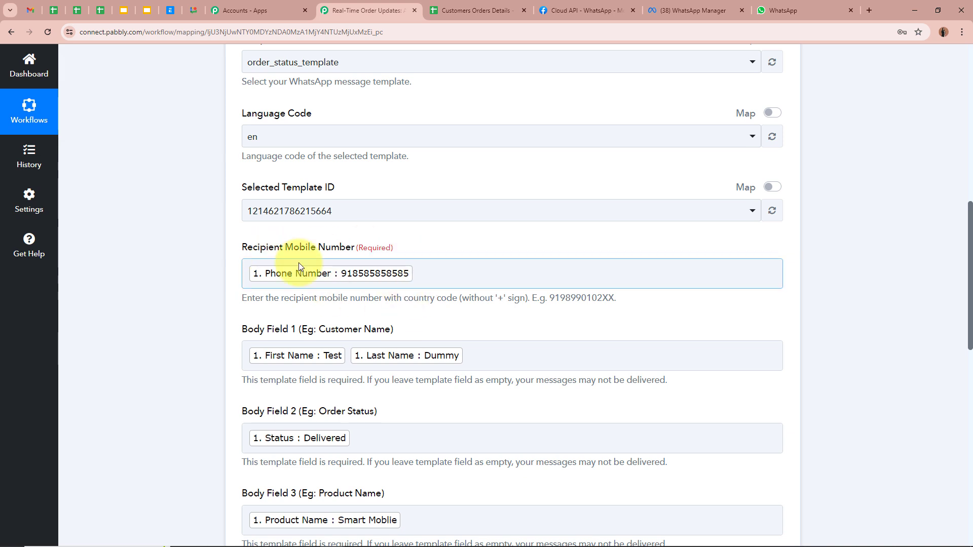
pyautogui.click(453, 268)
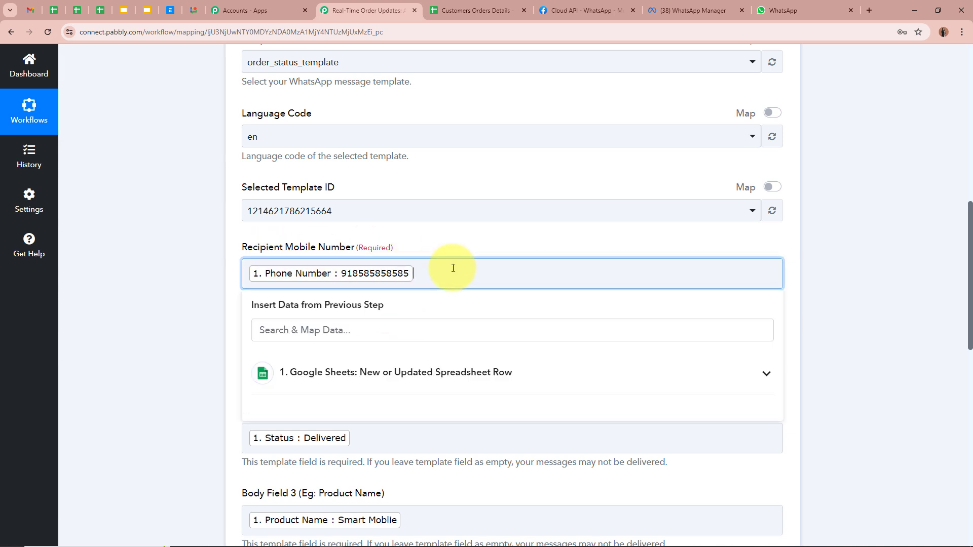
pyautogui.press('BackSpace')
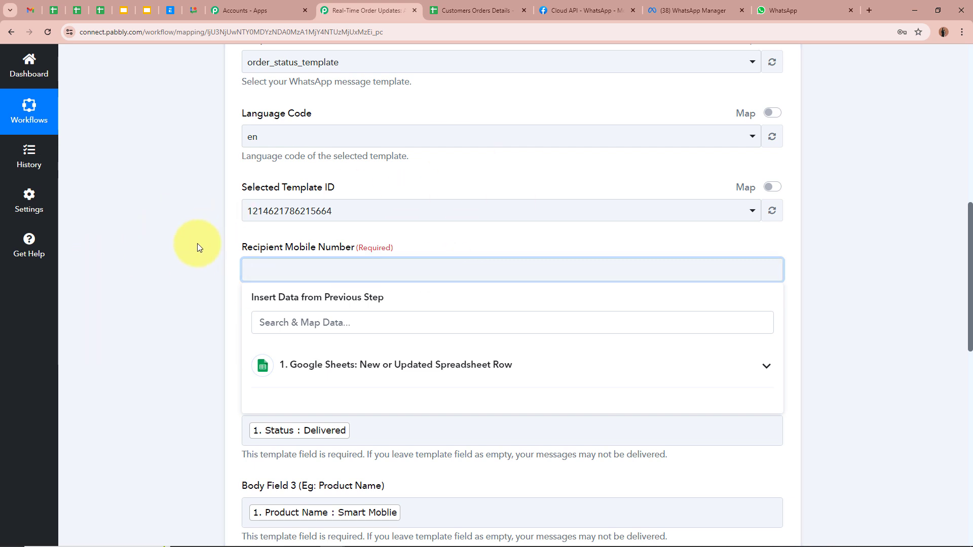
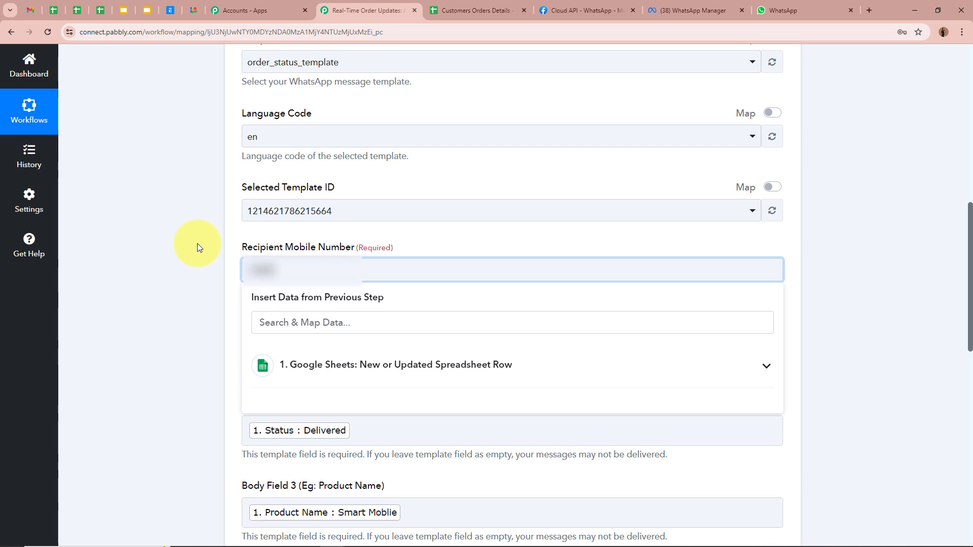
pyautogui.click(333, 231)
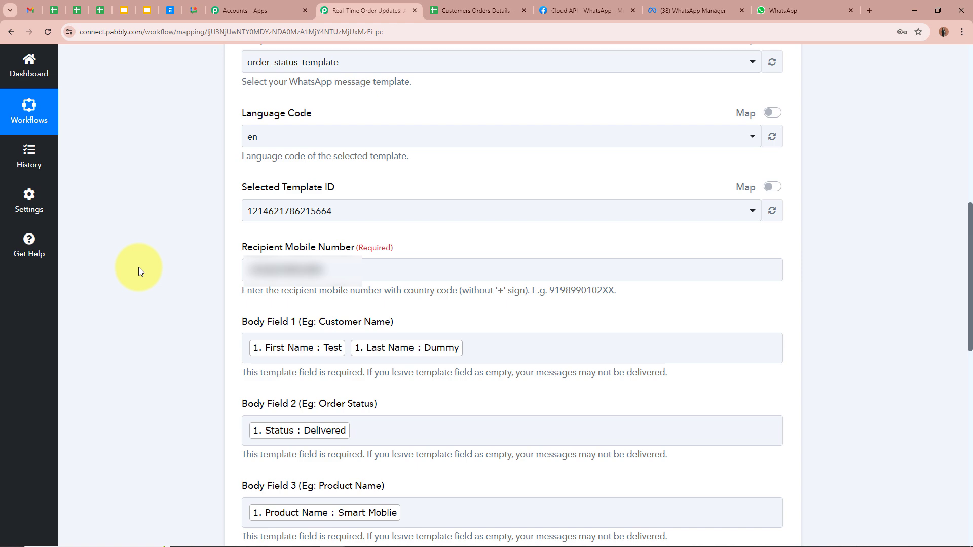
pyautogui.scroll(-12, 139, 267)
pyautogui.scroll(2, 142, 269)
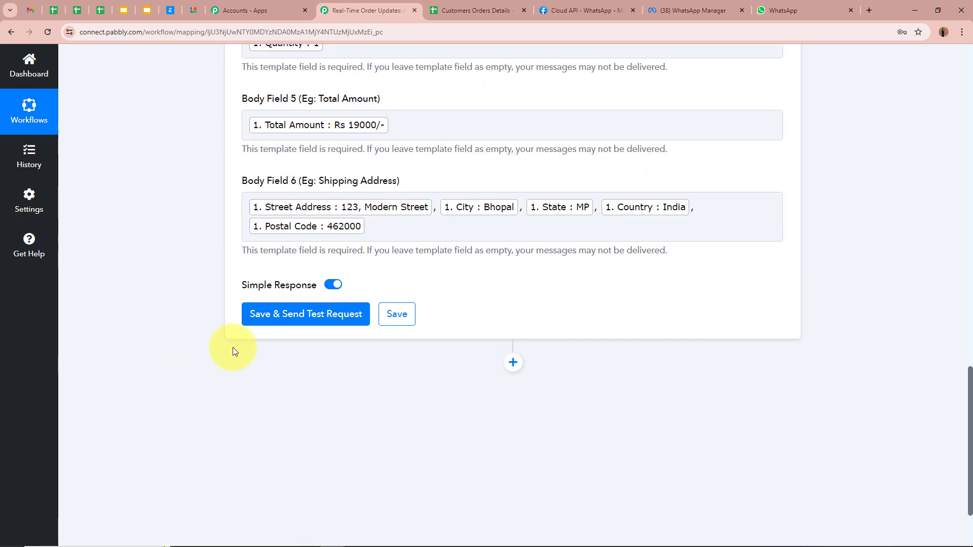
# Step: Save the WhatsApp step, send a test request, and confirm its Message Status is 'accepted'
pyautogui.click(290, 310)
pyautogui.scroll(-2, 457, 378)
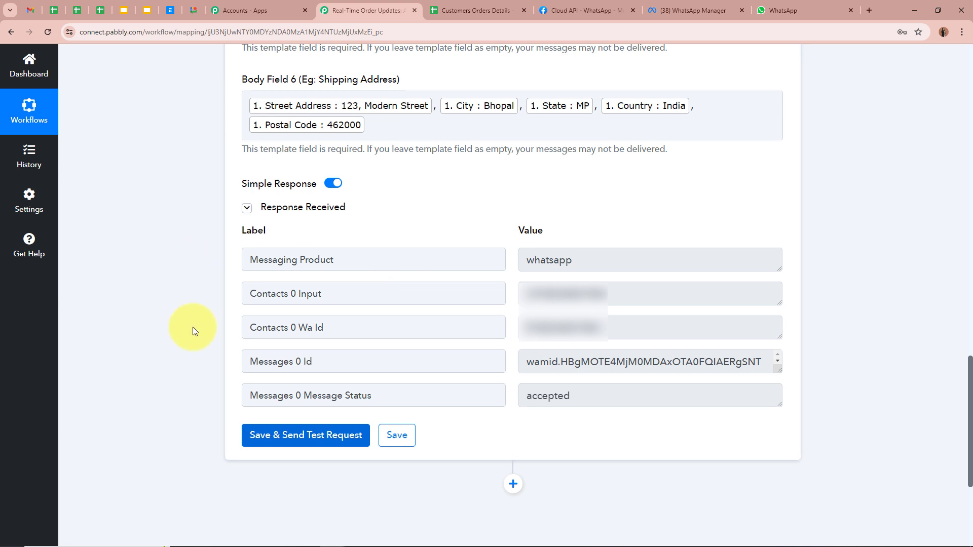
pyautogui.moveTo(302, 396); pyautogui.dragTo(630, 394)
pyautogui.press('Tab')
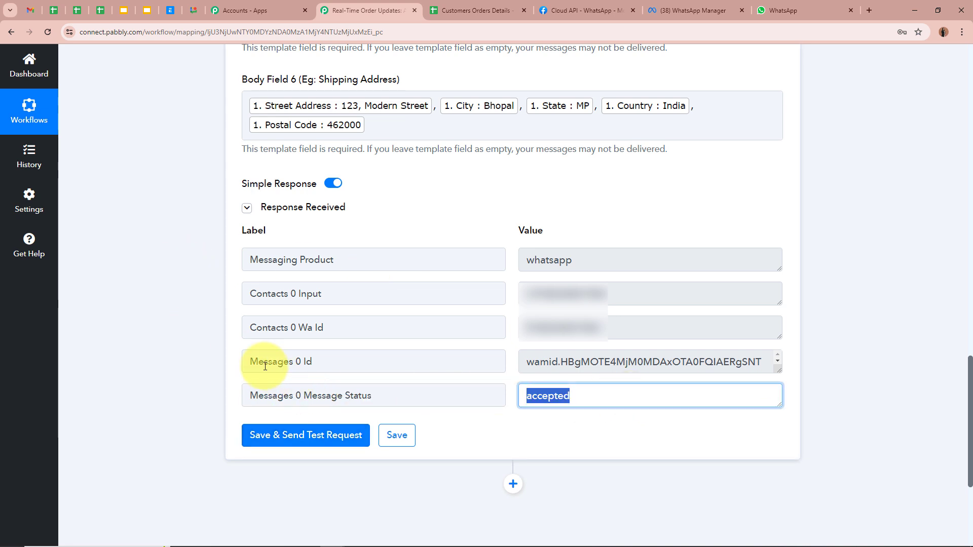
pyautogui.click(204, 338)
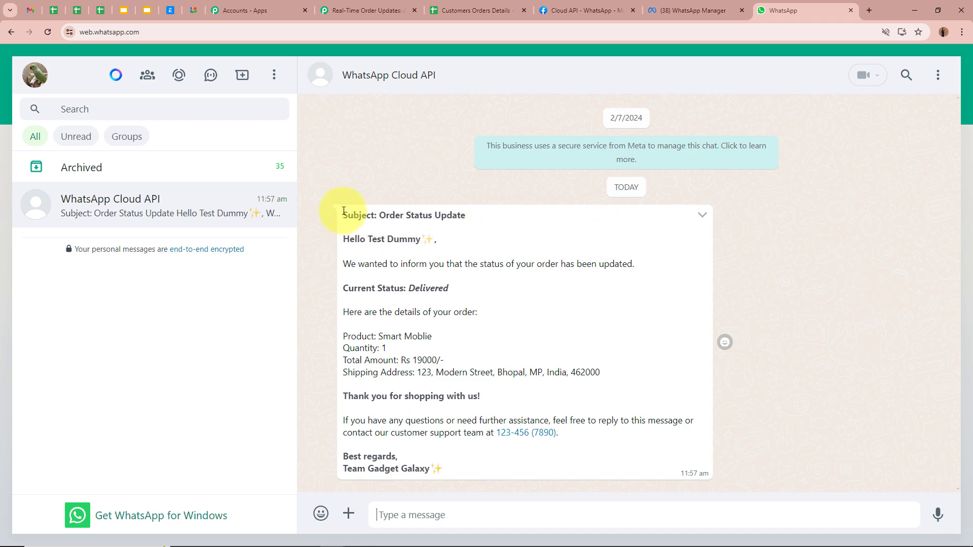
pyautogui.moveTo(344, 211); pyautogui.dragTo(467, 215)
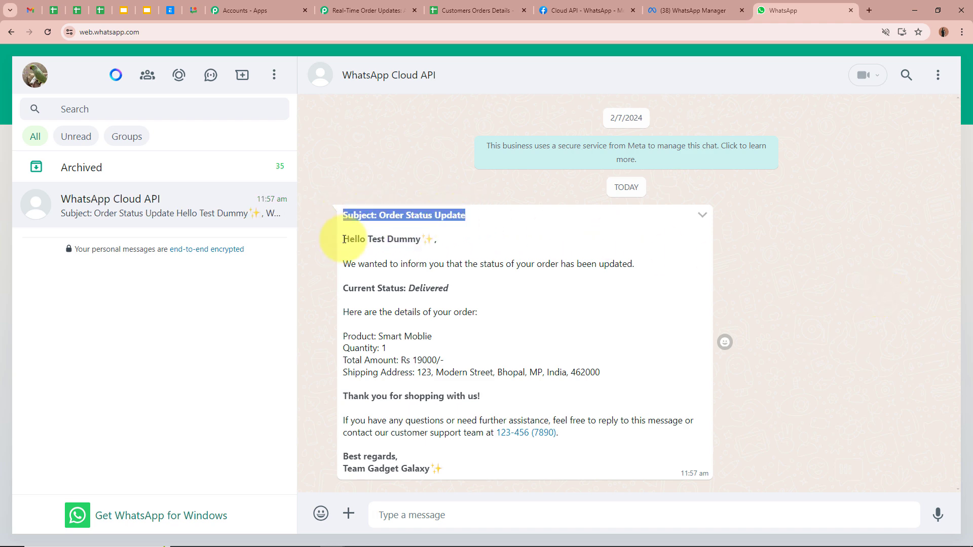
pyautogui.moveTo(344, 239); pyautogui.dragTo(426, 240)
pyautogui.click(389, 240)
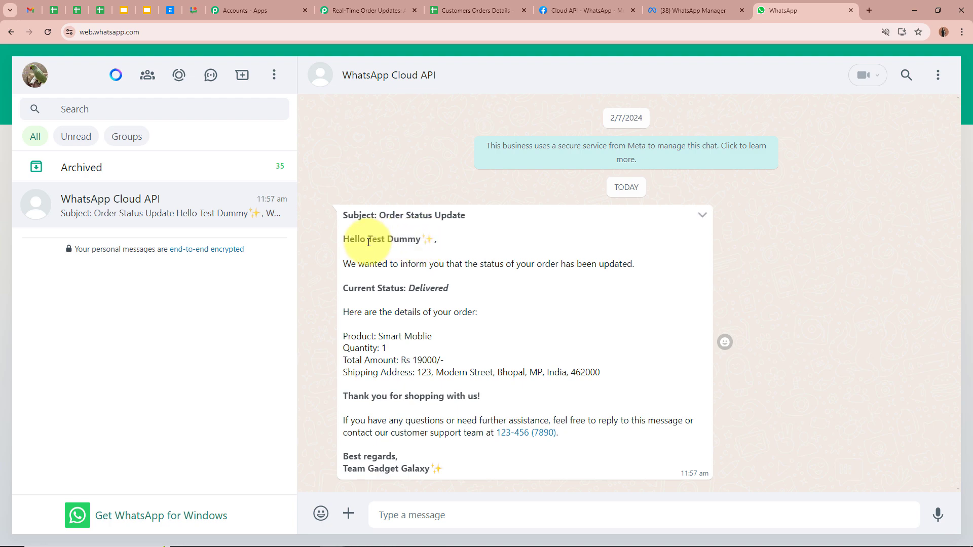
pyautogui.moveTo(369, 242); pyautogui.dragTo(420, 241)
pyautogui.click(473, 10)
pyautogui.click(126, 183)
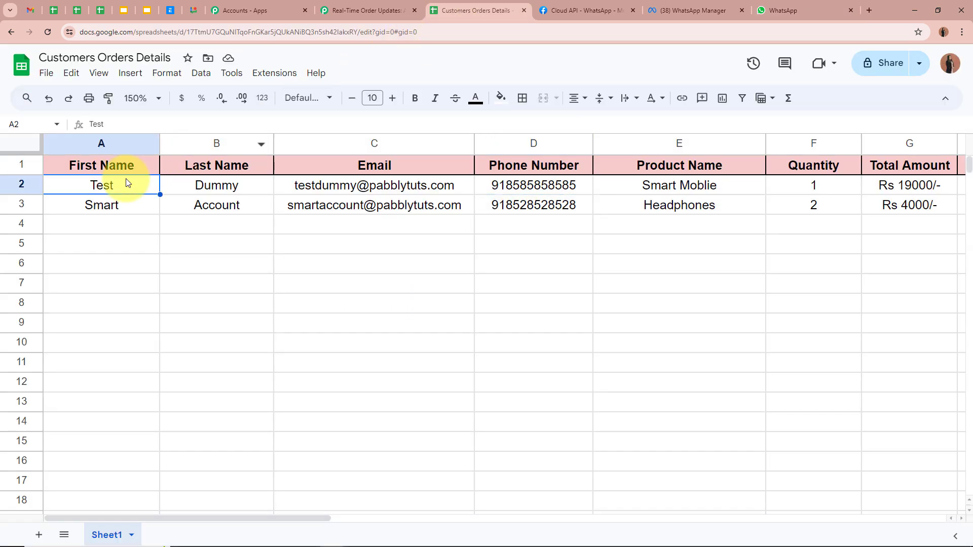
pyautogui.press('Tab')
pyautogui.click(793, 10)
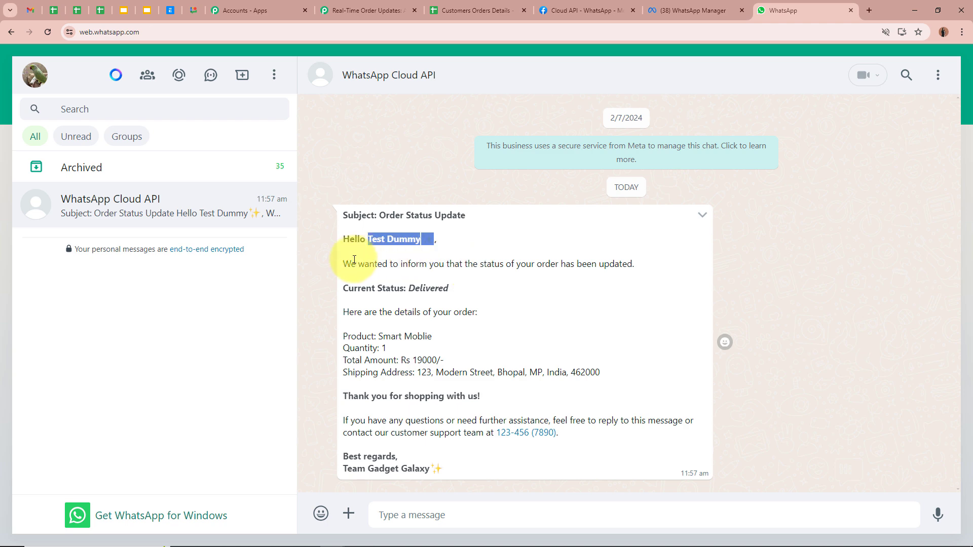
pyautogui.moveTo(351, 263); pyautogui.dragTo(632, 264)
pyautogui.moveTo(340, 287); pyautogui.dragTo(462, 293)
pyautogui.moveTo(343, 315); pyautogui.dragTo(512, 313)
pyautogui.moveTo(345, 337); pyautogui.dragTo(446, 336)
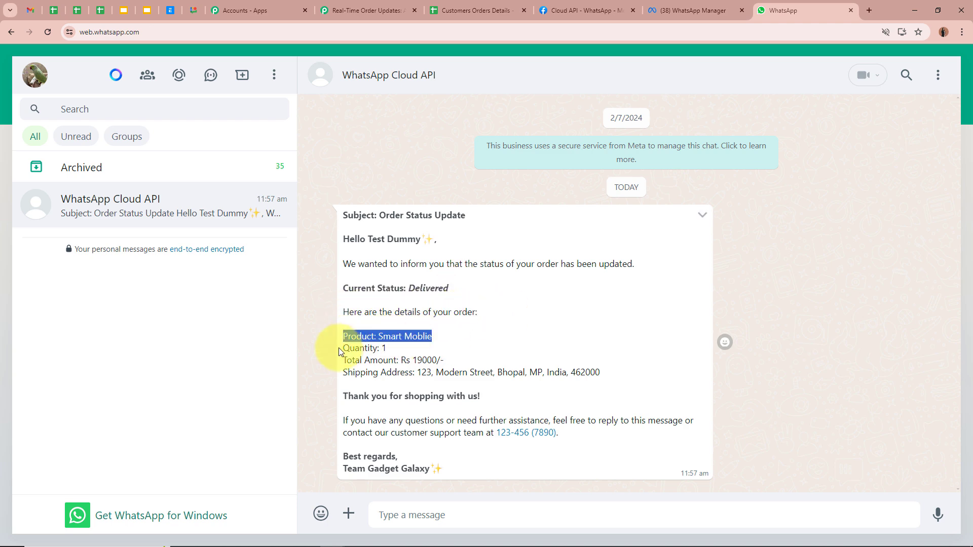
pyautogui.moveTo(341, 349); pyautogui.dragTo(446, 360)
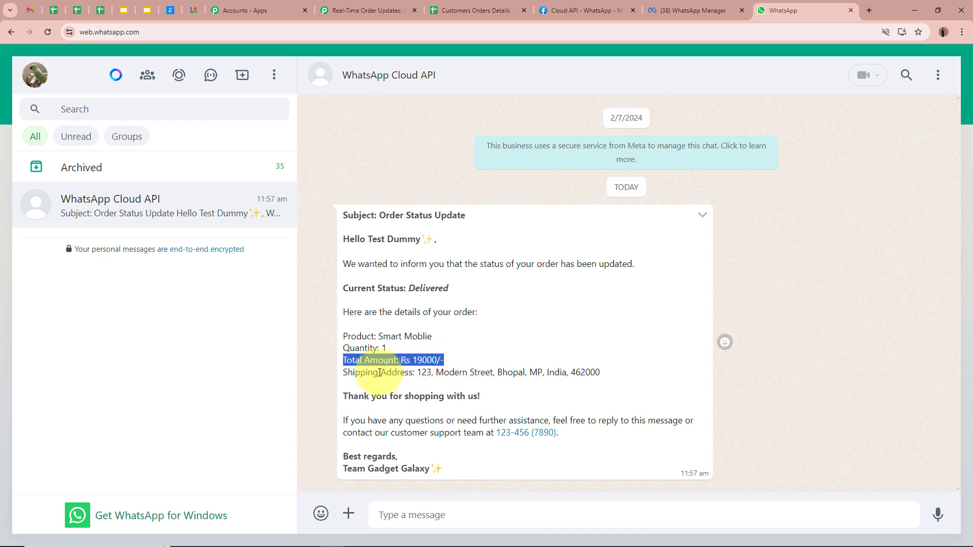
pyautogui.moveTo(343, 374); pyautogui.dragTo(606, 378)
pyautogui.click(502, 374)
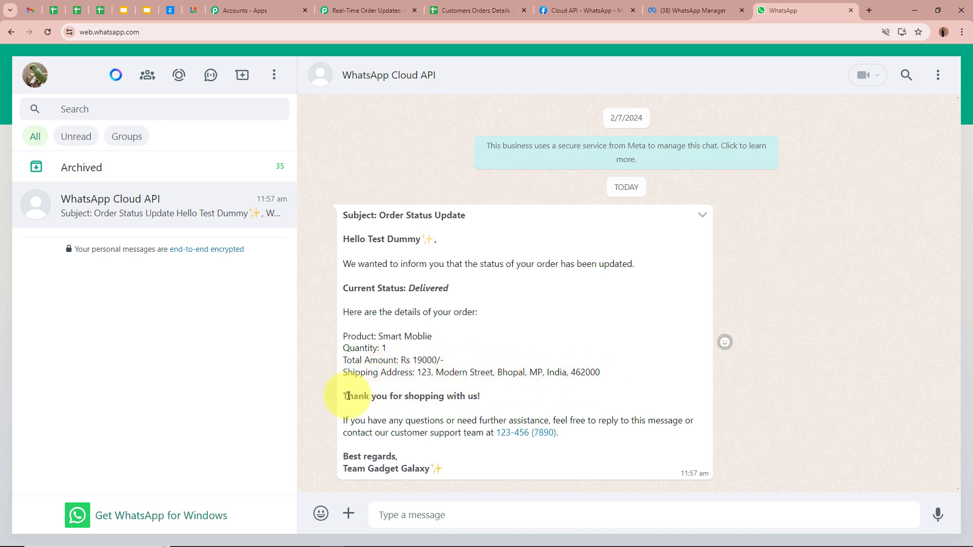
pyautogui.moveTo(344, 400); pyautogui.dragTo(487, 398)
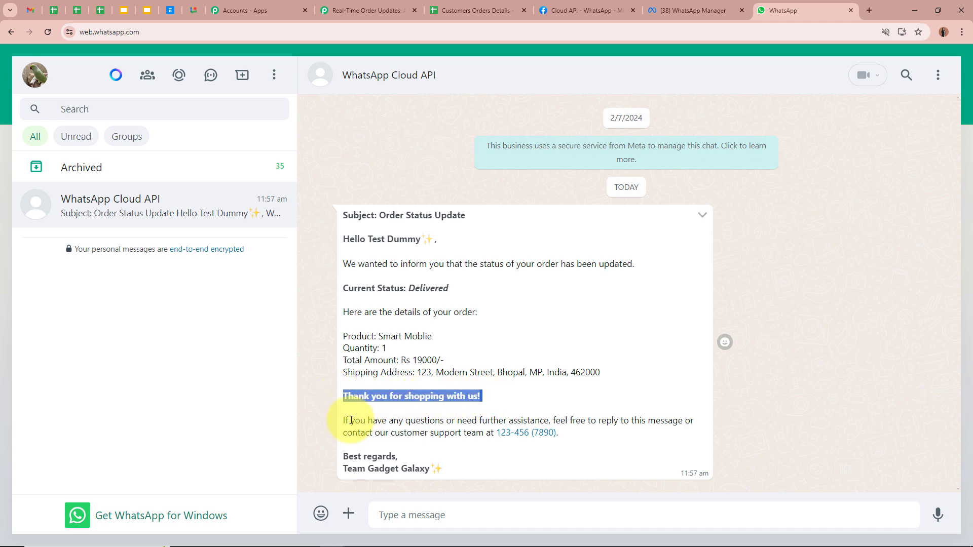
pyautogui.moveTo(346, 420); pyautogui.dragTo(571, 436)
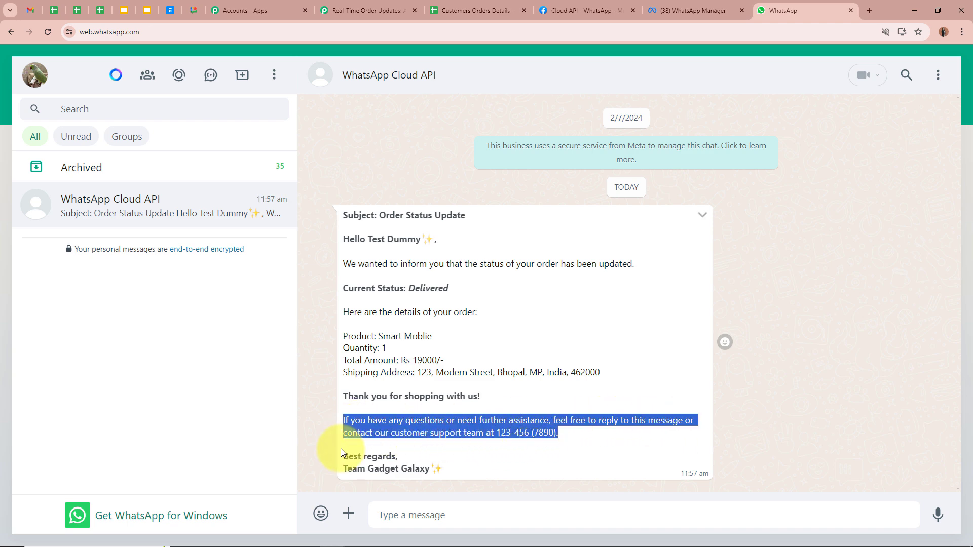
pyautogui.moveTo(341, 456); pyautogui.dragTo(414, 458)
pyautogui.moveTo(343, 468); pyautogui.dragTo(443, 469)
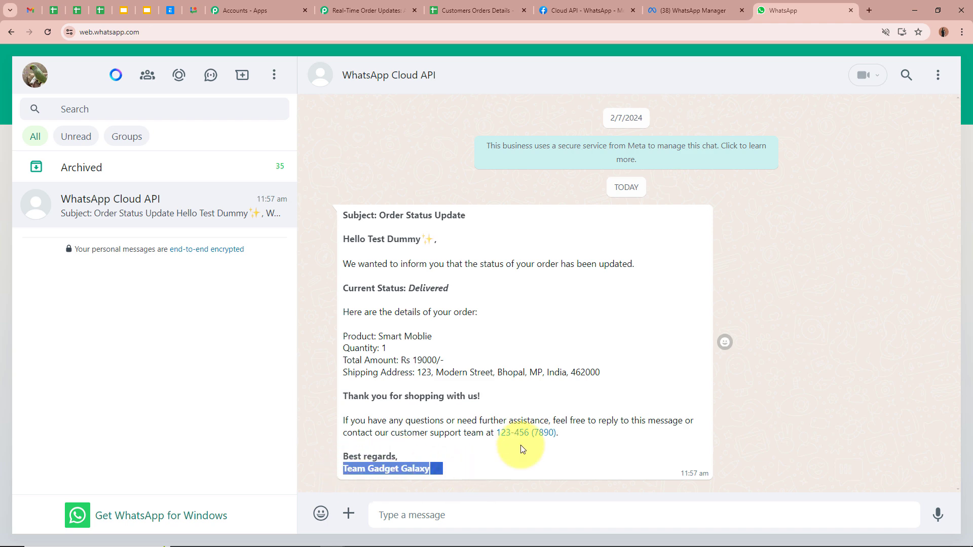
pyautogui.click(600, 275)
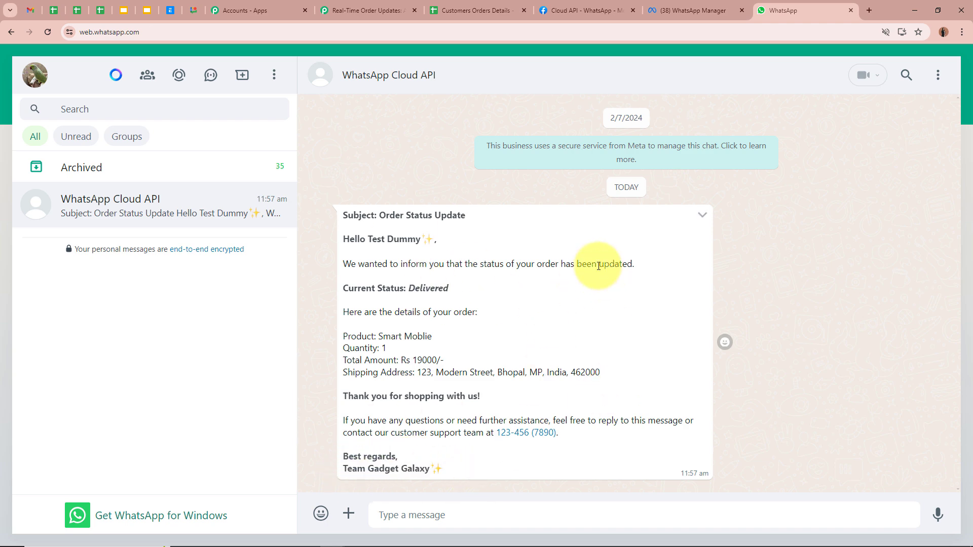
pyautogui.click(694, 10)
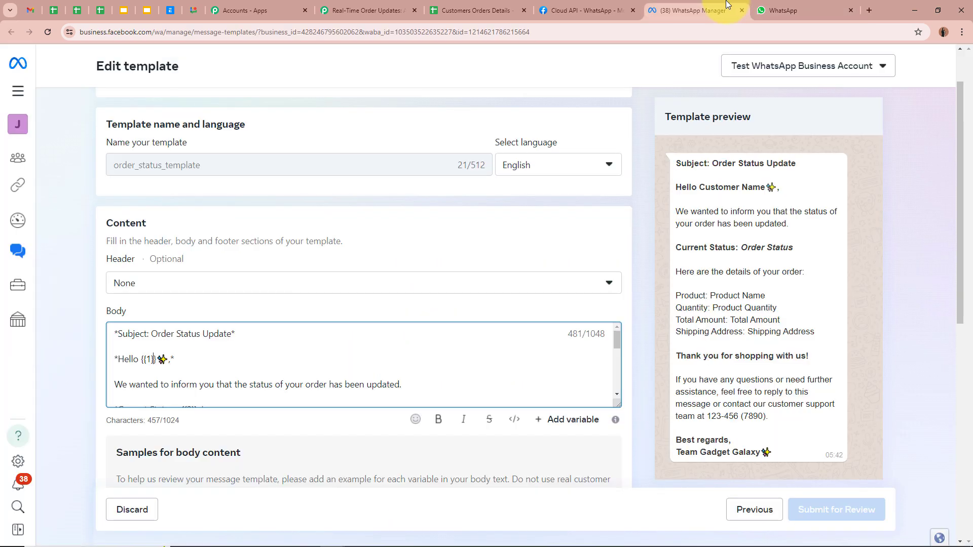
pyautogui.click(779, 11)
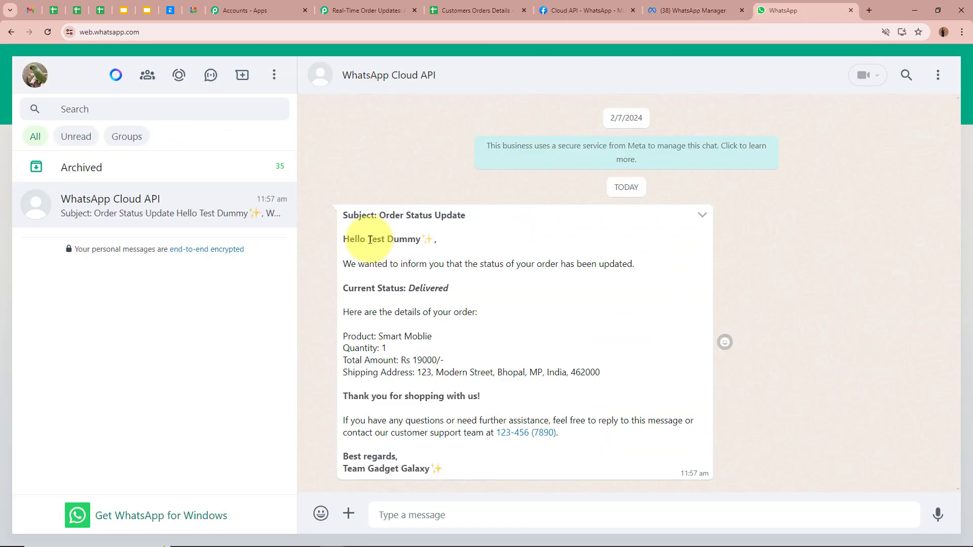
pyautogui.moveTo(370, 239); pyautogui.dragTo(455, 242)
pyautogui.moveTo(390, 293); pyautogui.dragTo(462, 294)
pyautogui.moveTo(357, 335); pyautogui.dragTo(463, 380)
pyautogui.click(602, 377)
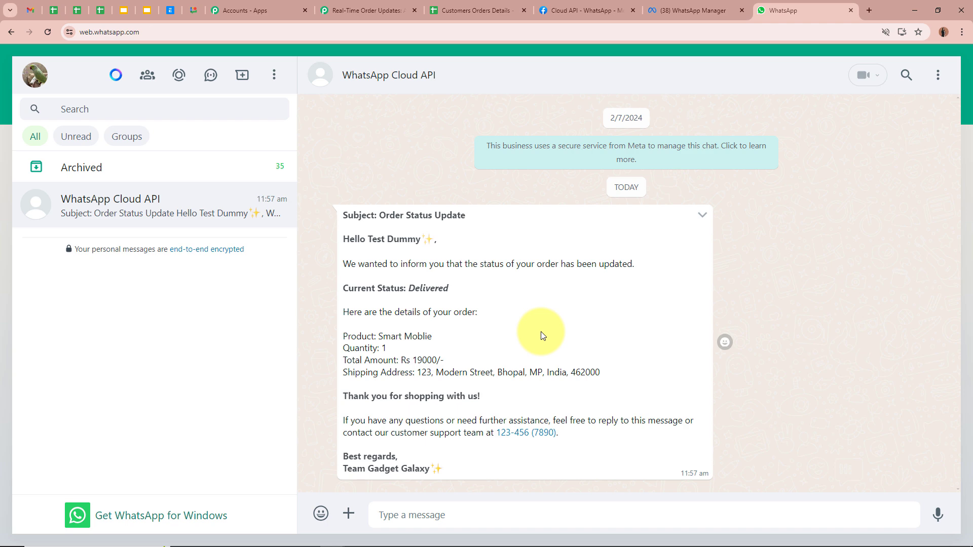
# Step: In Customers Orders Details, change the second order's Status in M3 to Out for Delivery
pyautogui.click(480, 3)
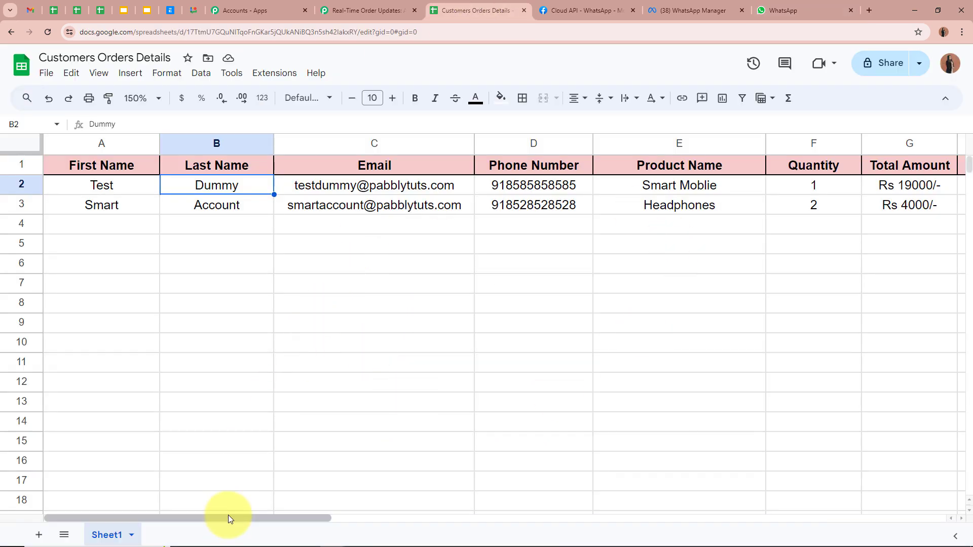
pyautogui.moveTo(230, 516); pyautogui.dragTo(443, 522)
pyautogui.click(809, 10)
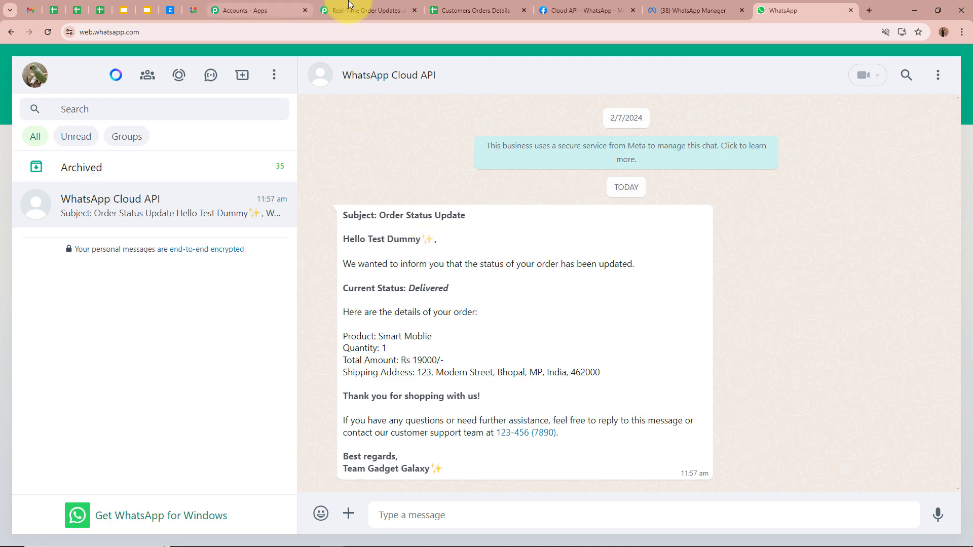
pyautogui.click(446, 10)
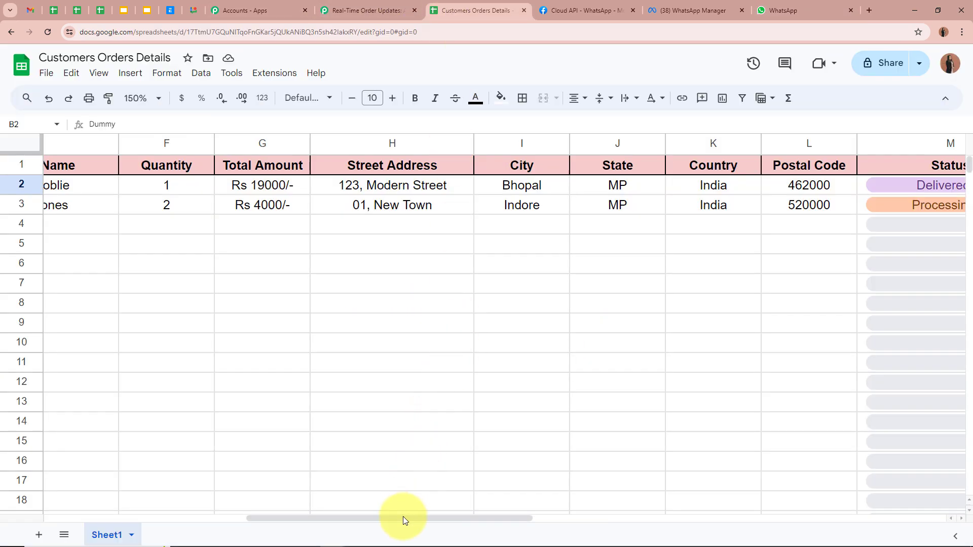
pyautogui.moveTo(403, 517); pyautogui.dragTo(191, 516)
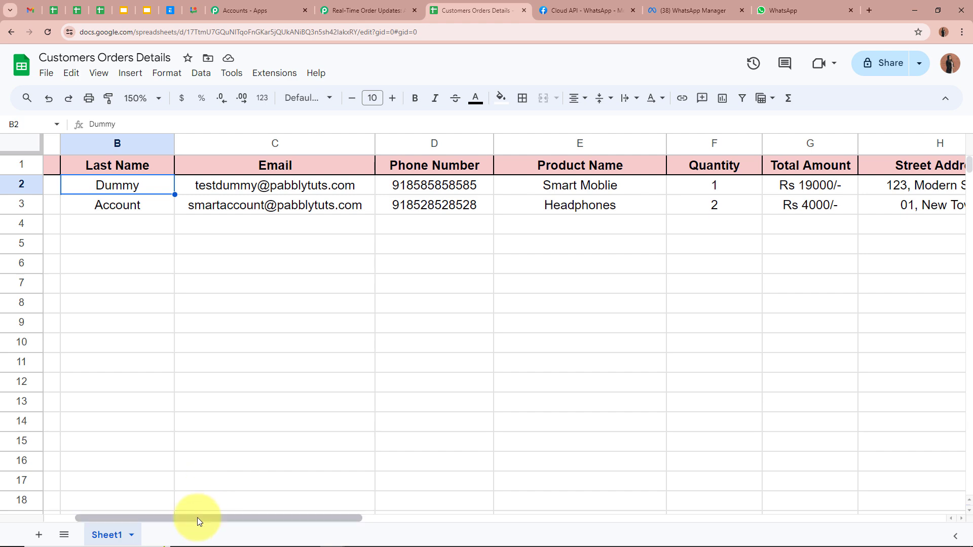
pyautogui.moveTo(196, 518); pyautogui.dragTo(74, 518)
pyautogui.click(123, 207)
pyautogui.click(246, 207)
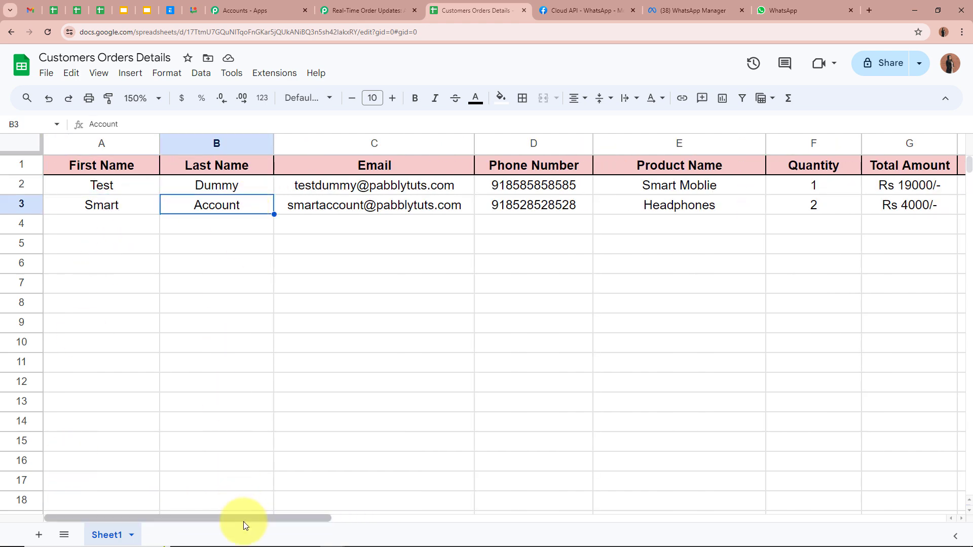
pyautogui.moveTo(245, 519); pyautogui.dragTo(527, 530)
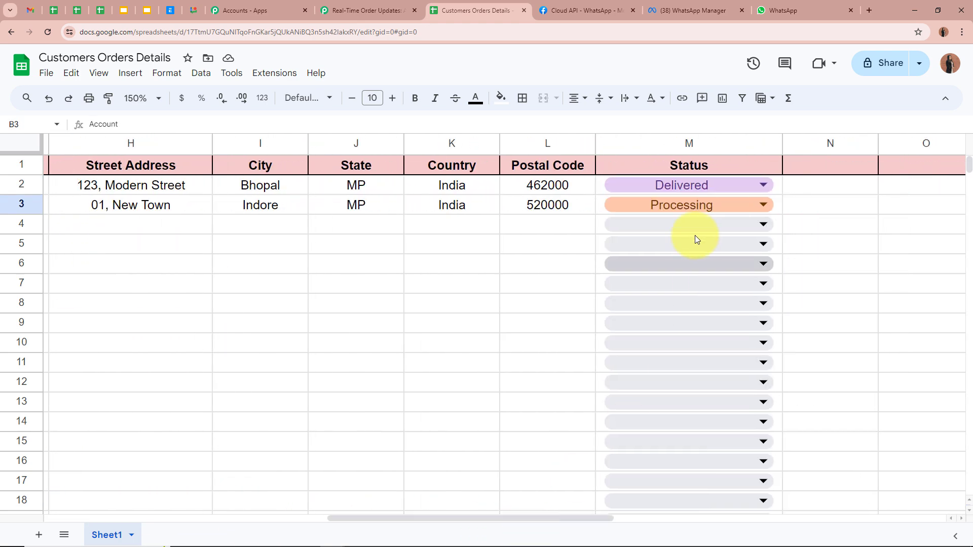
pyautogui.doubleClick(689, 203)
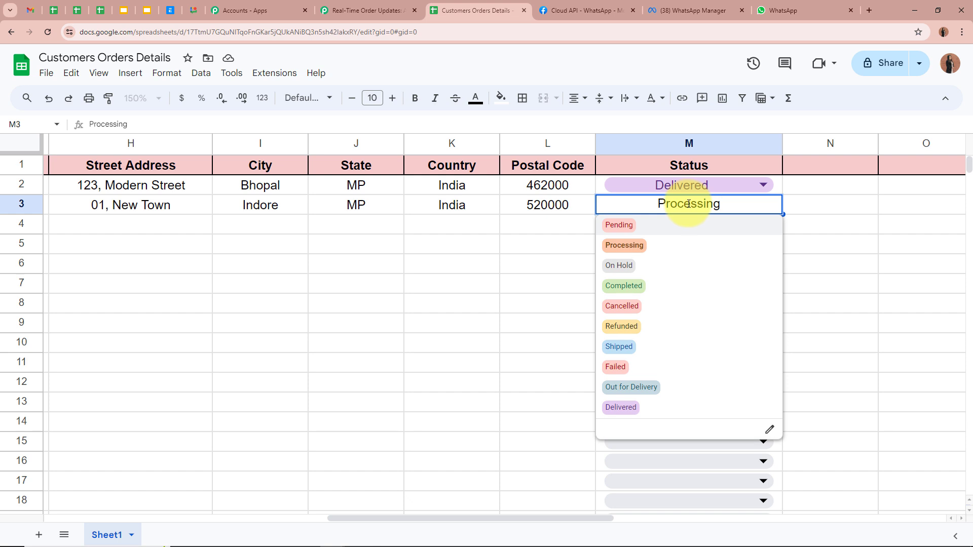
pyautogui.click(652, 387)
pyautogui.click(518, 290)
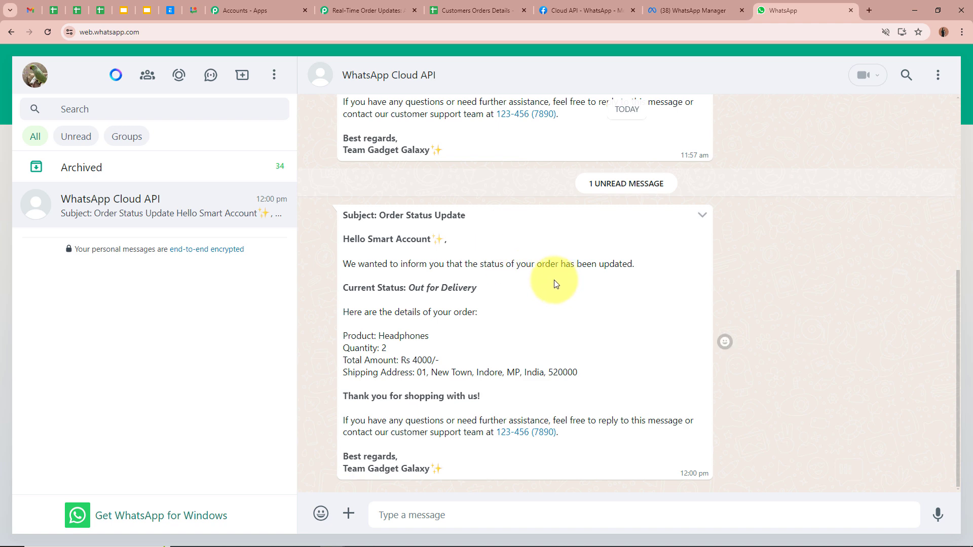
# Step: Verify the message's subject, customer name, Out for Delivery status, Headphones and Rs 4000 total, then return to the workflow
pyautogui.moveTo(361, 215); pyautogui.dragTo(465, 218)
pyautogui.click(409, 242)
pyautogui.moveTo(368, 239); pyautogui.dragTo(432, 238)
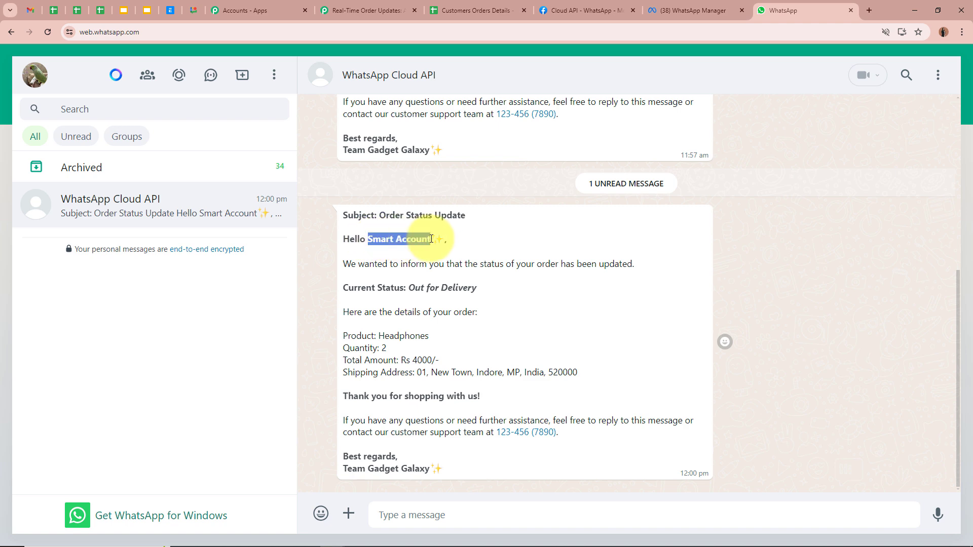
pyautogui.click(461, 290)
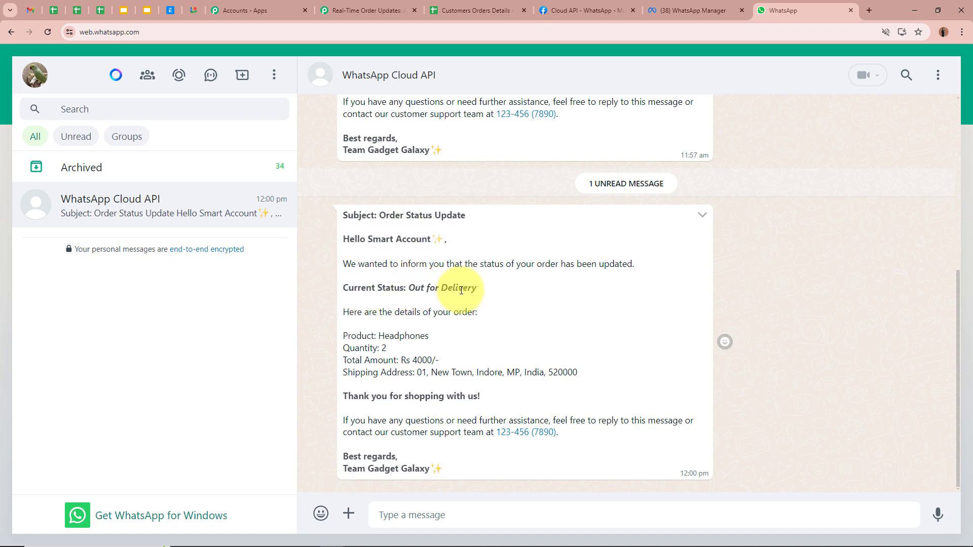
pyautogui.moveTo(409, 287); pyautogui.dragTo(528, 288)
pyautogui.click(532, 290)
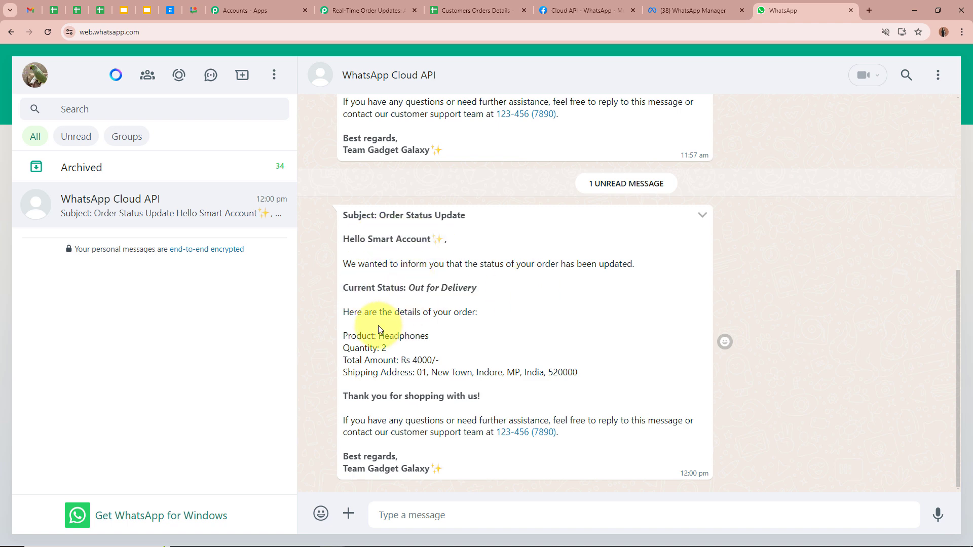
pyautogui.moveTo(378, 336); pyautogui.dragTo(461, 332)
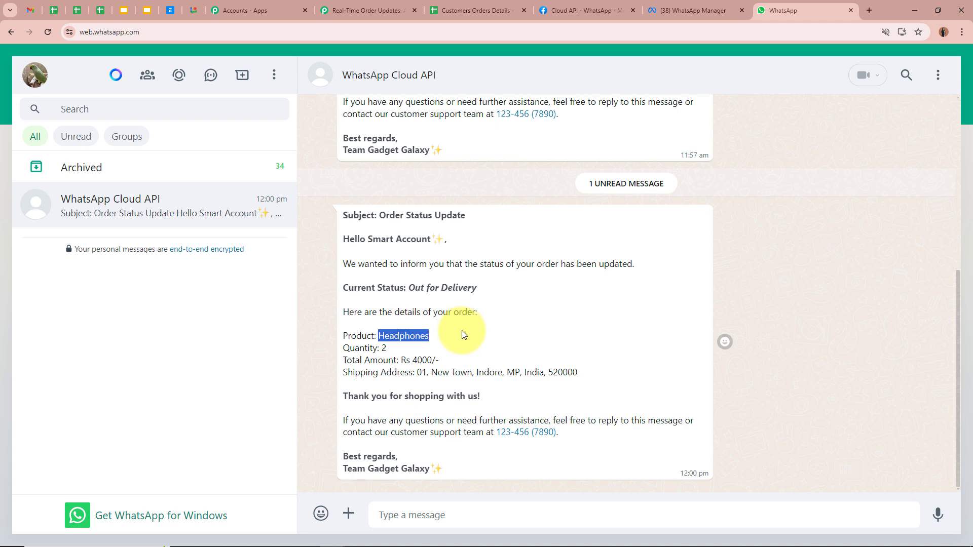
pyautogui.click(385, 348)
pyautogui.moveTo(401, 360); pyautogui.dragTo(614, 379)
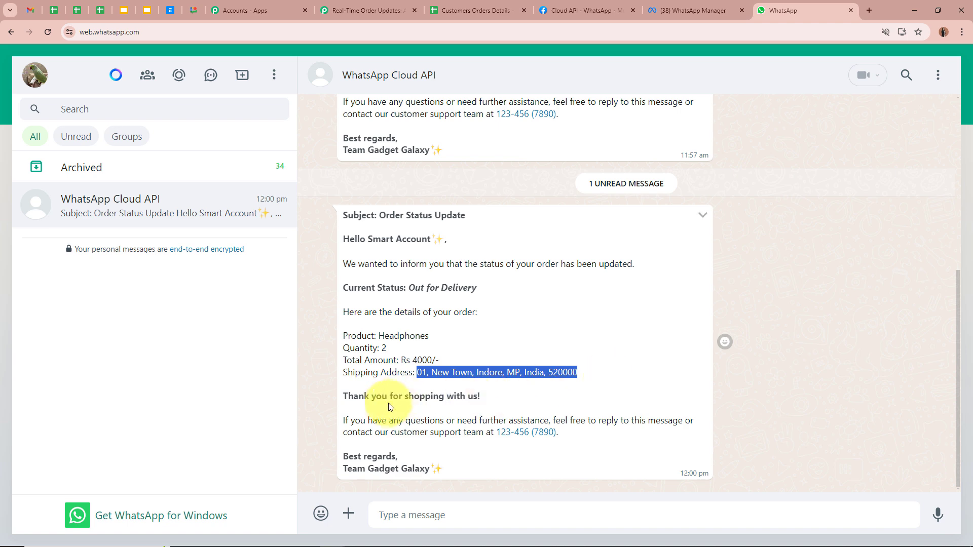
pyautogui.click(696, 303)
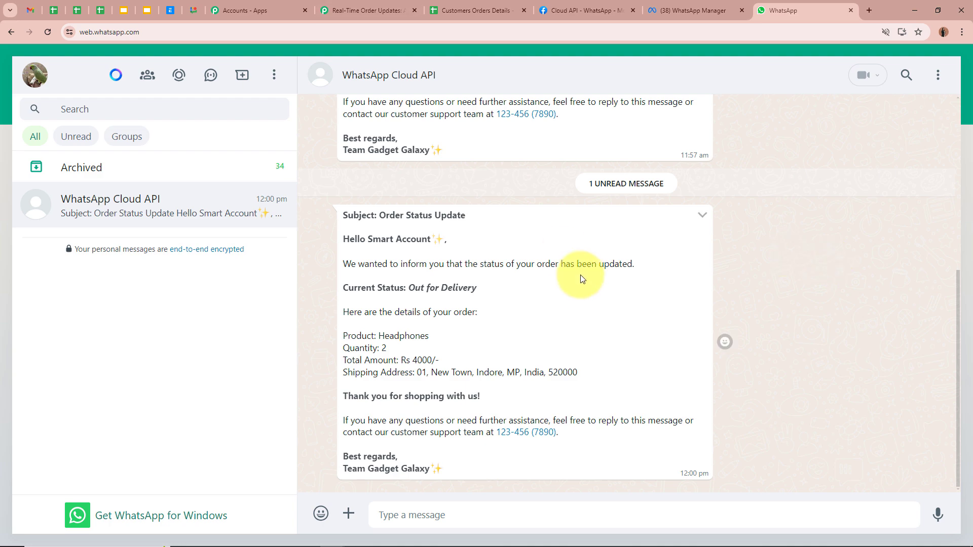
pyautogui.click(366, 10)
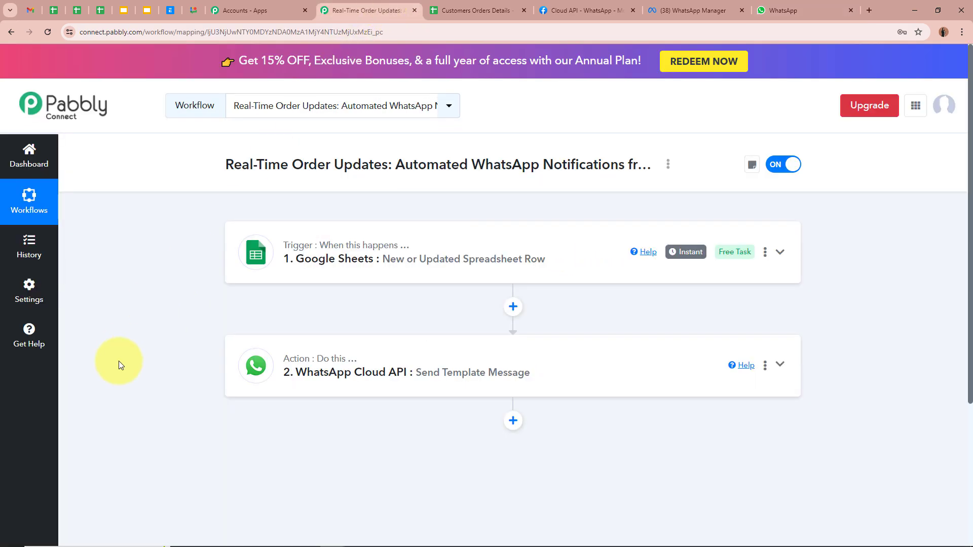